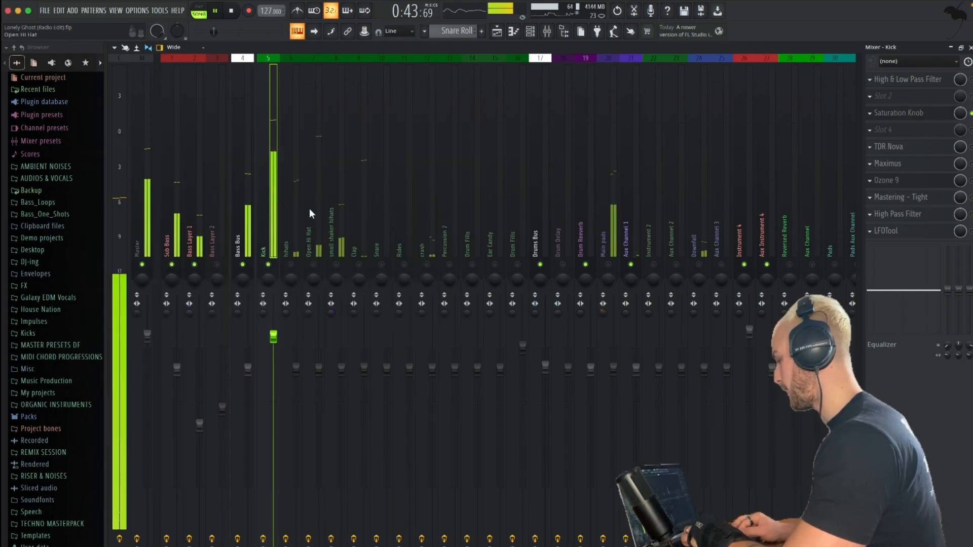
# Stop playback and raise the middle node of Bass Layer 1's LFOTool volume curve to full level
pyautogui.press('space')
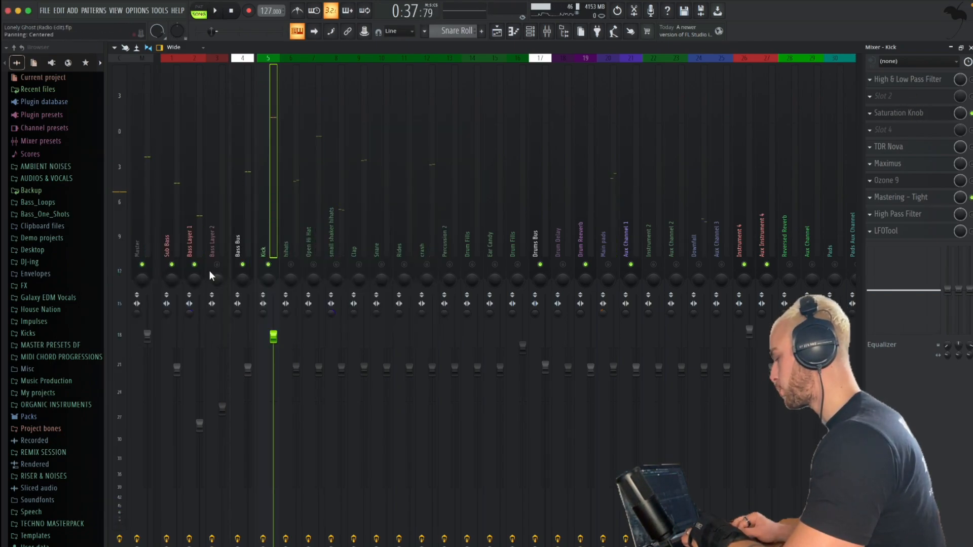
pyautogui.click(192, 248)
pyautogui.click(887, 215)
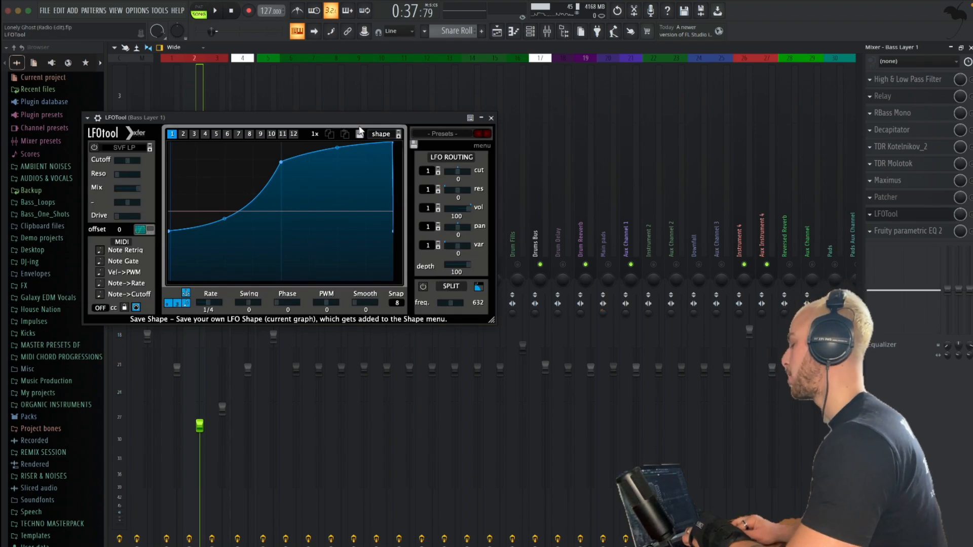
pyautogui.moveTo(355, 117); pyautogui.dragTo(575, 95)
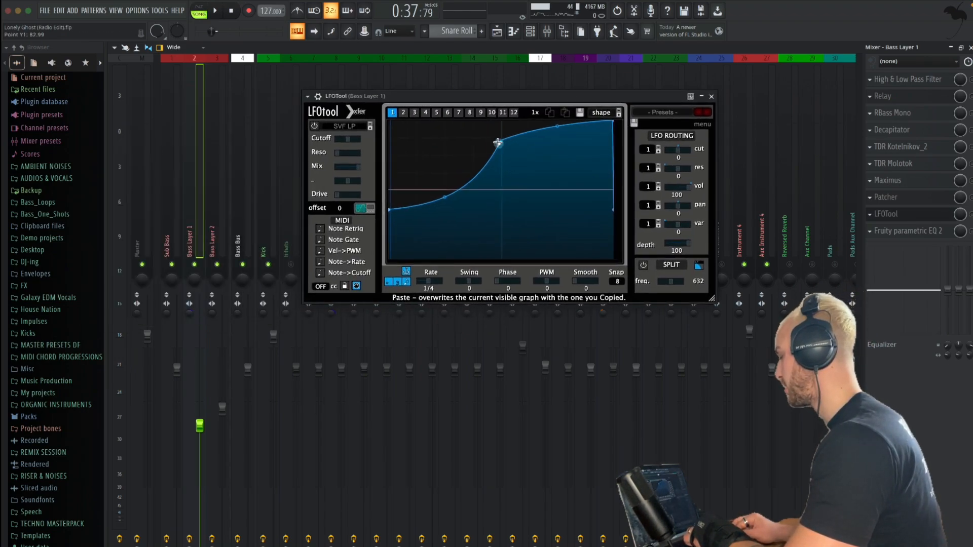
pyautogui.moveTo(498, 143); pyautogui.dragTo(500, 72)
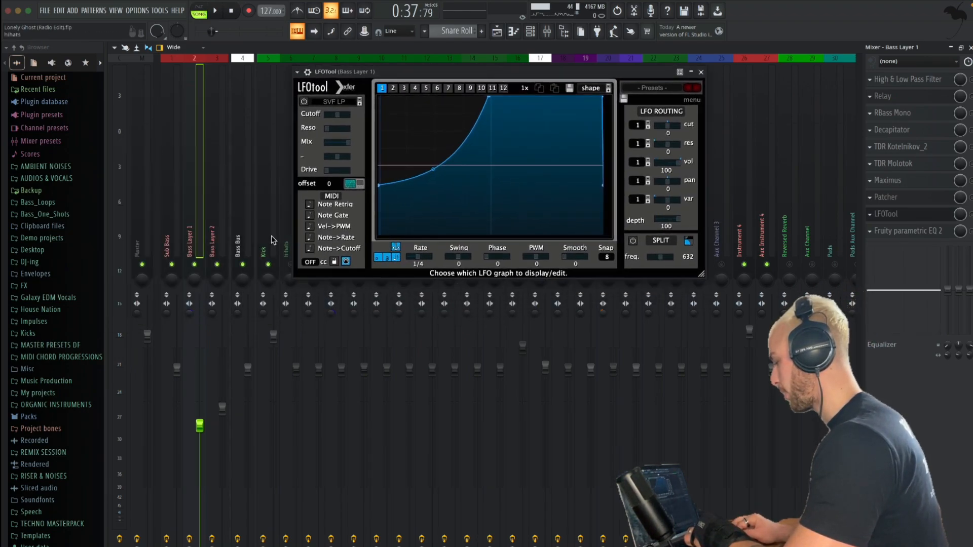
# Insert LFOTool in the Kick channel's empty fourth effect slot and arrange its window below Bass Layer 1's LFOTool
pyautogui.click(267, 227)
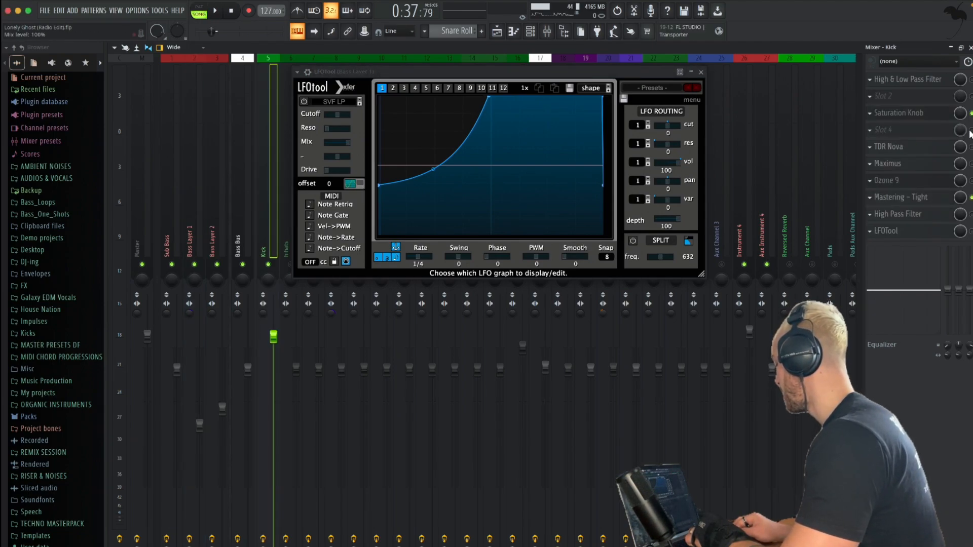
pyautogui.click(921, 133)
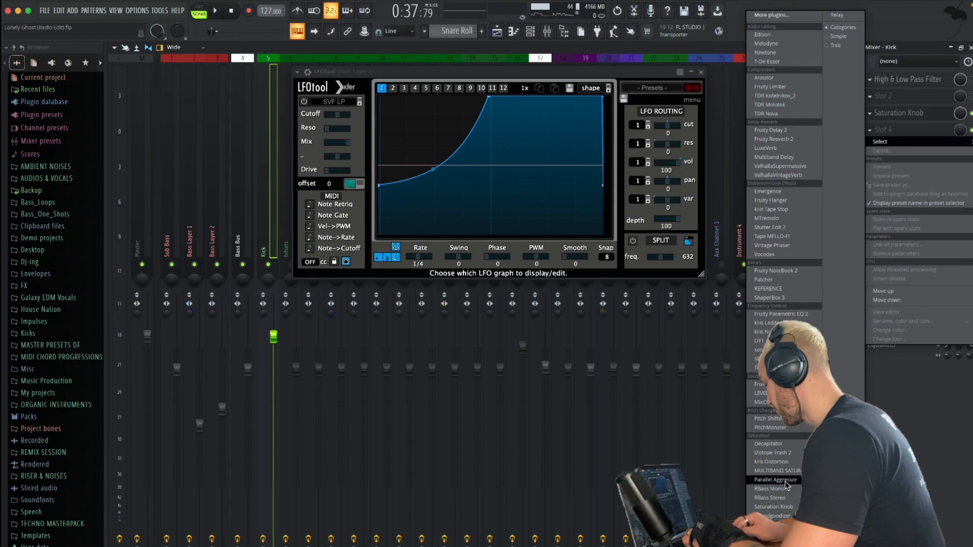
pyautogui.click(766, 533)
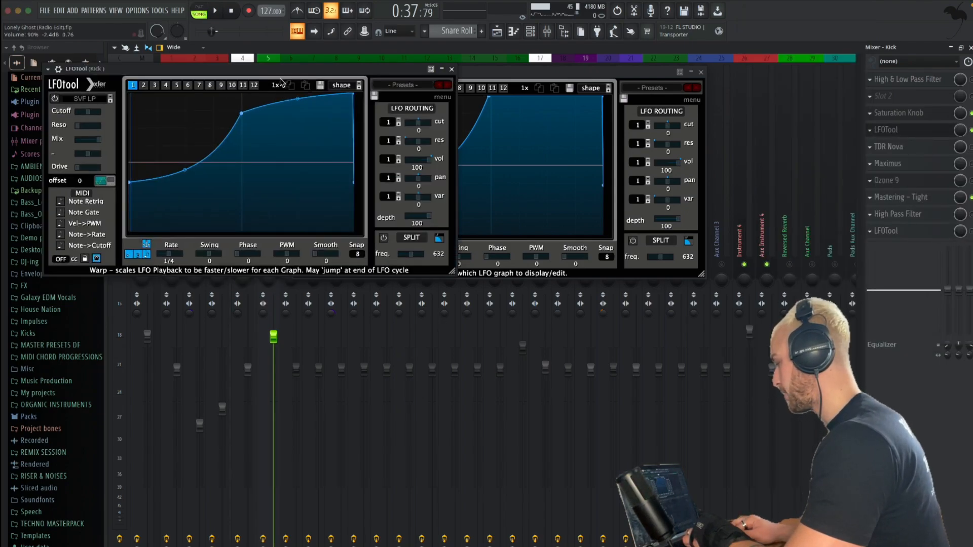
pyautogui.moveTo(282, 69); pyautogui.dragTo(531, 275)
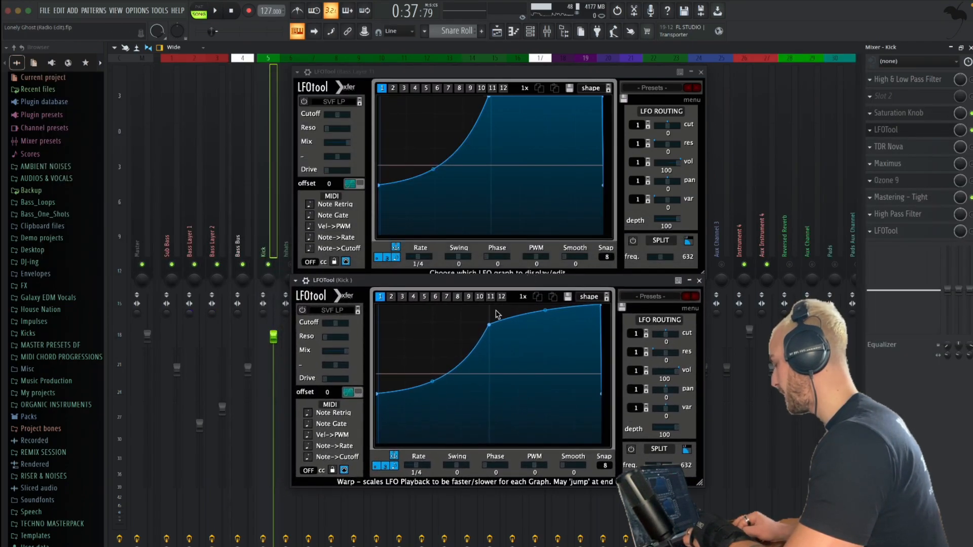
# Flatten the Kick's LFOTool curve at full level and play the song briefly to display the kick's waveform
pyautogui.moveTo(489, 325); pyautogui.dragTo(478, 186)
pyautogui.moveTo(377, 394); pyautogui.dragTo(375, 139)
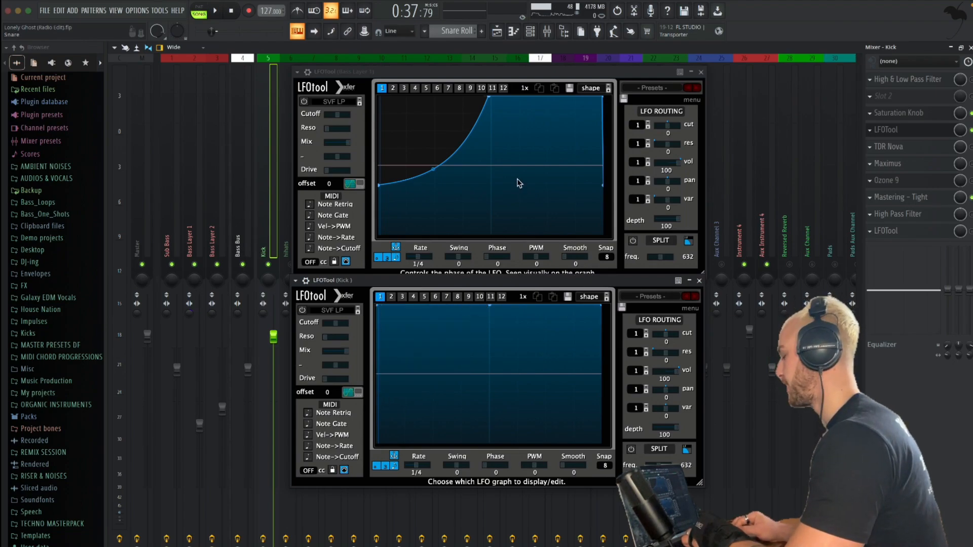
pyautogui.press('space')
pyautogui.press('space')
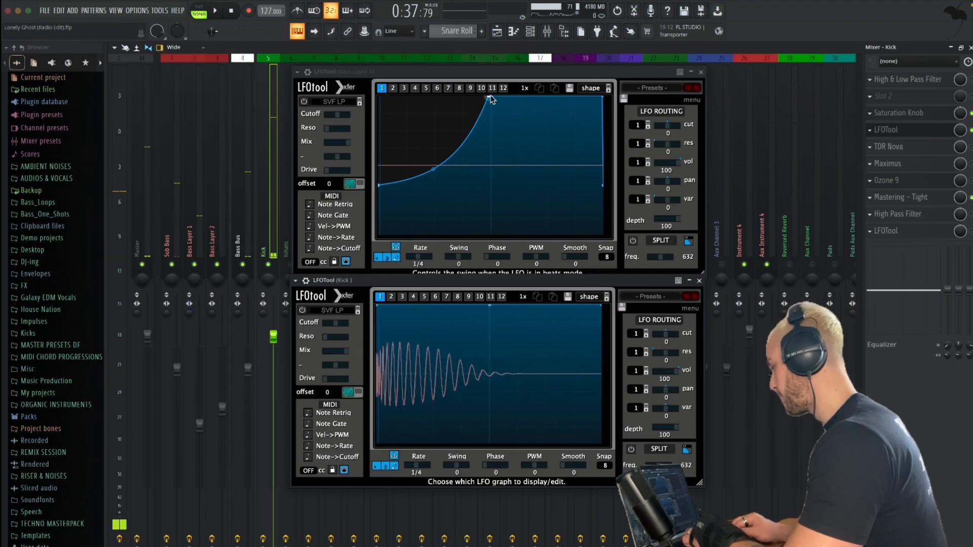
# Shift the full-level node in Bass Layer 1's LFOTool slightly later and bend the rise before it into a deeper curve
pyautogui.click(488, 98)
pyautogui.moveTo(494, 95); pyautogui.dragTo(497, 95)
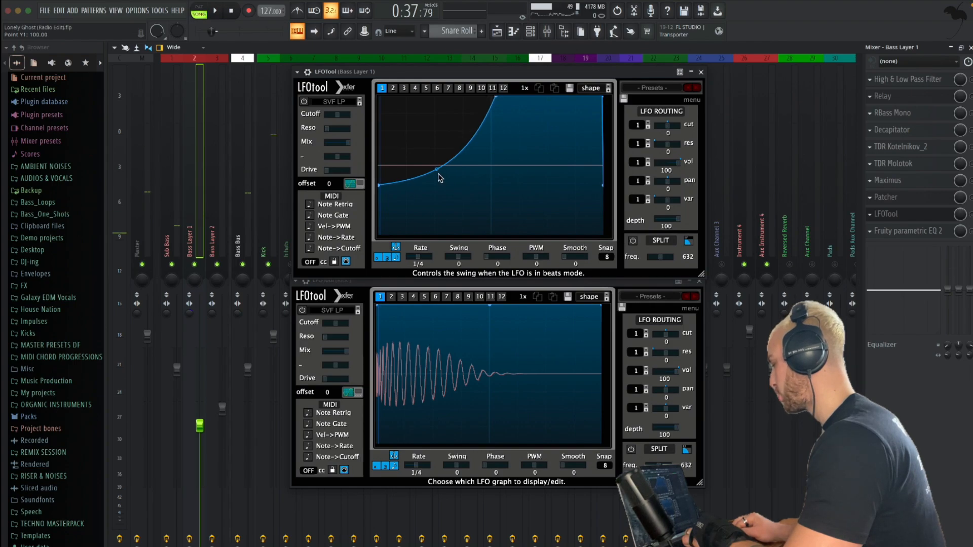
pyautogui.moveTo(437, 170); pyautogui.dragTo(460, 184)
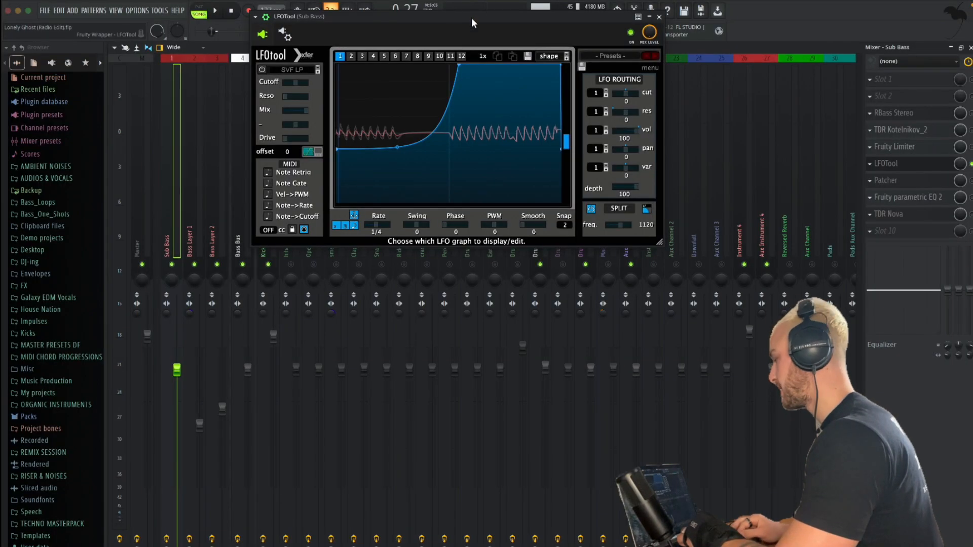
# Listen to the Sub Bass sidechained against the kick, closing its LFOTool window during playback
pyautogui.press('space')
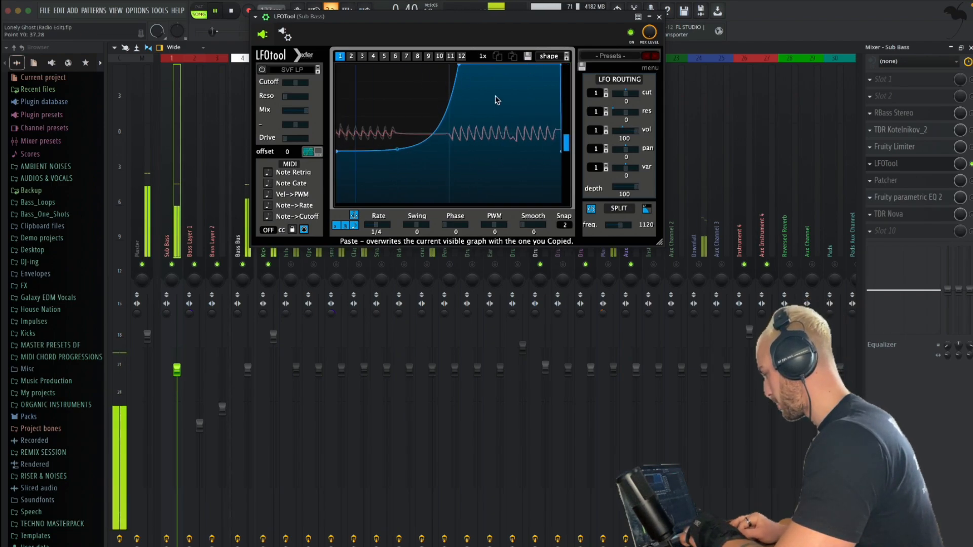
pyautogui.click(659, 17)
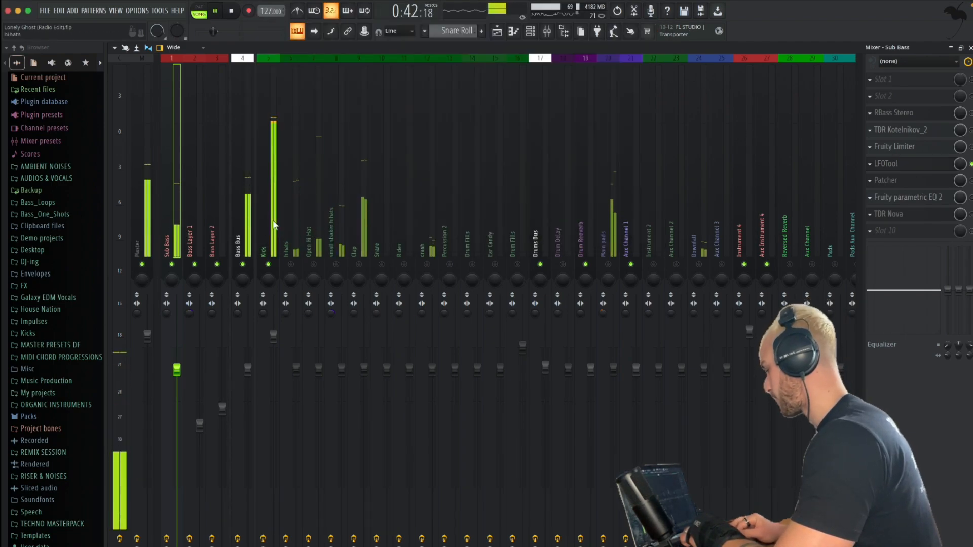
pyautogui.press('space')
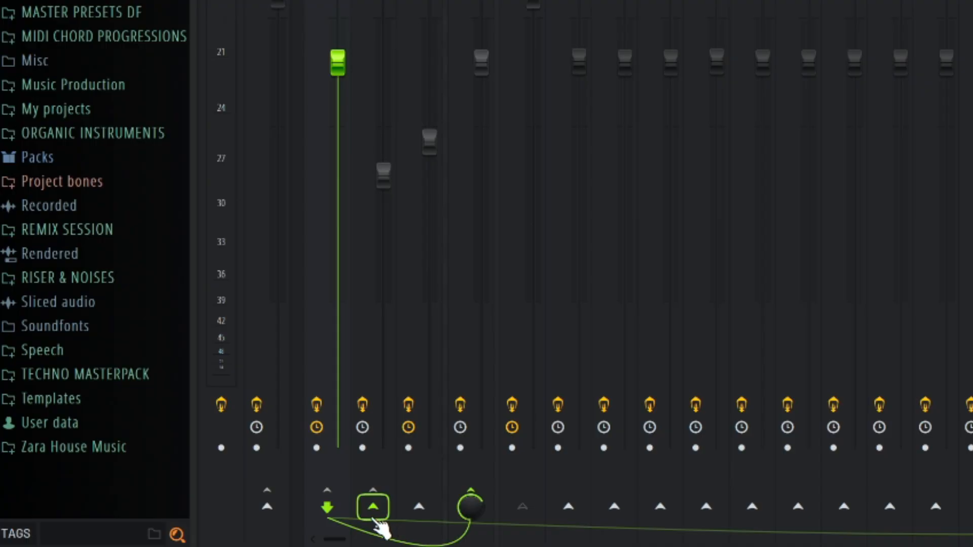
# Route the Sub Bass to Bass Layer 1 and adjust the Decapitator's drive on Bass Layer 1 during playback
pyautogui.click(374, 515)
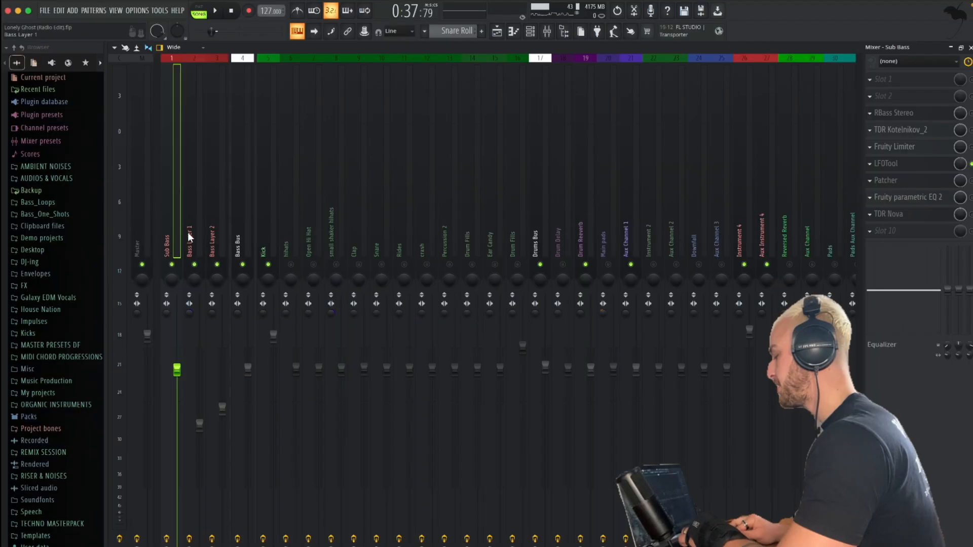
pyautogui.click(188, 233)
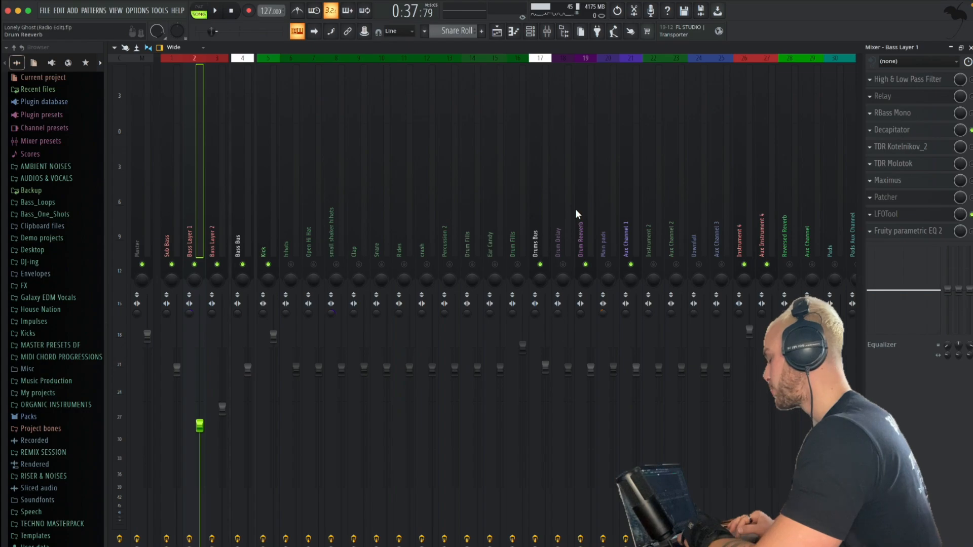
pyautogui.click(894, 130)
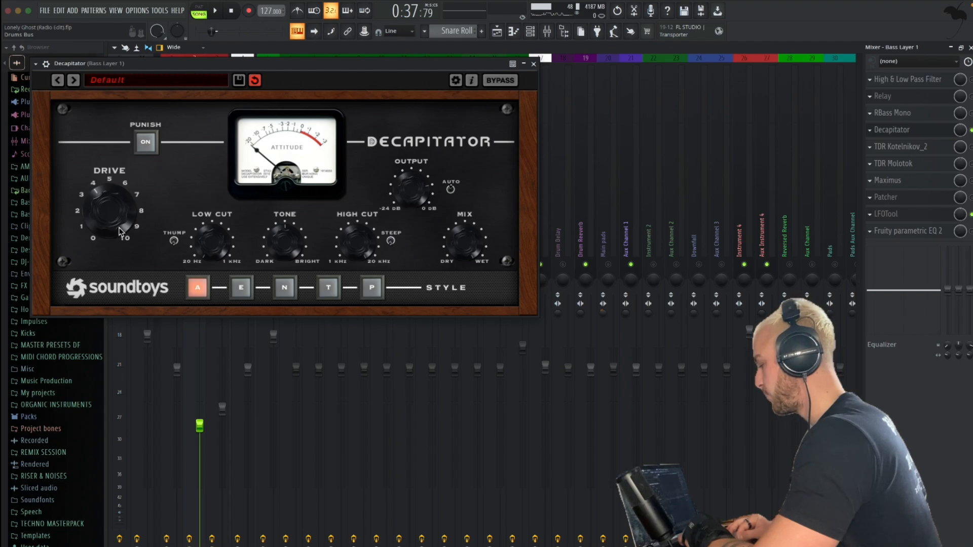
pyautogui.press('space')
pyautogui.moveTo(118, 218)
pyautogui.mouseDown()
pyautogui.moveTo(121, 204)
pyautogui.moveTo(118, 212)
pyautogui.mouseUp()
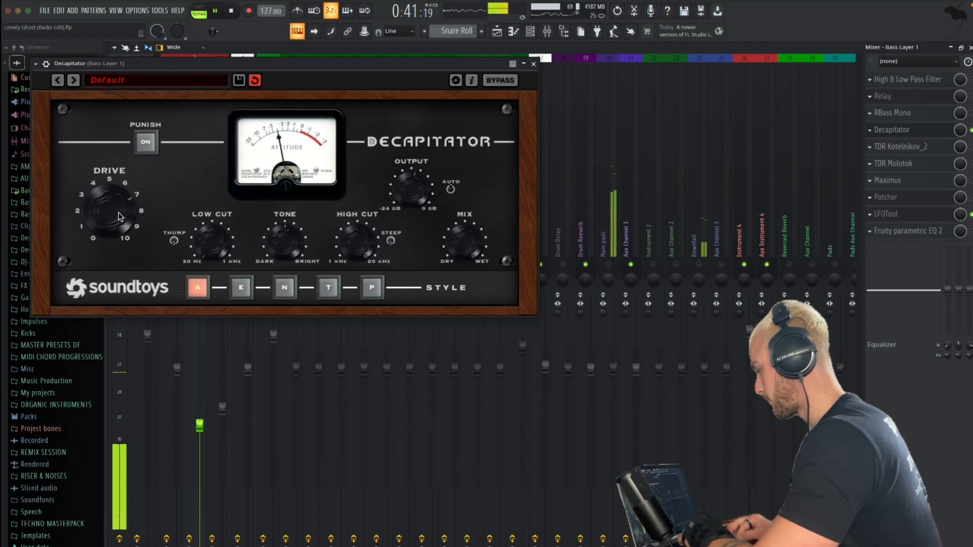
pyautogui.press('space')
pyautogui.click(534, 64)
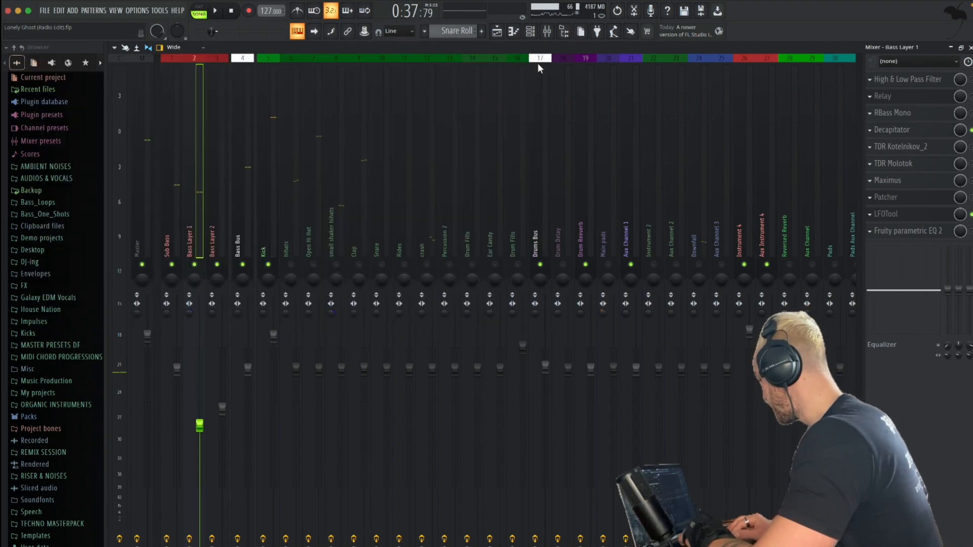
# Tune the high-pass band in Bass Layer 1's High & Low Pass Filter by ear, ending at 144 Hz
pyautogui.click(909, 84)
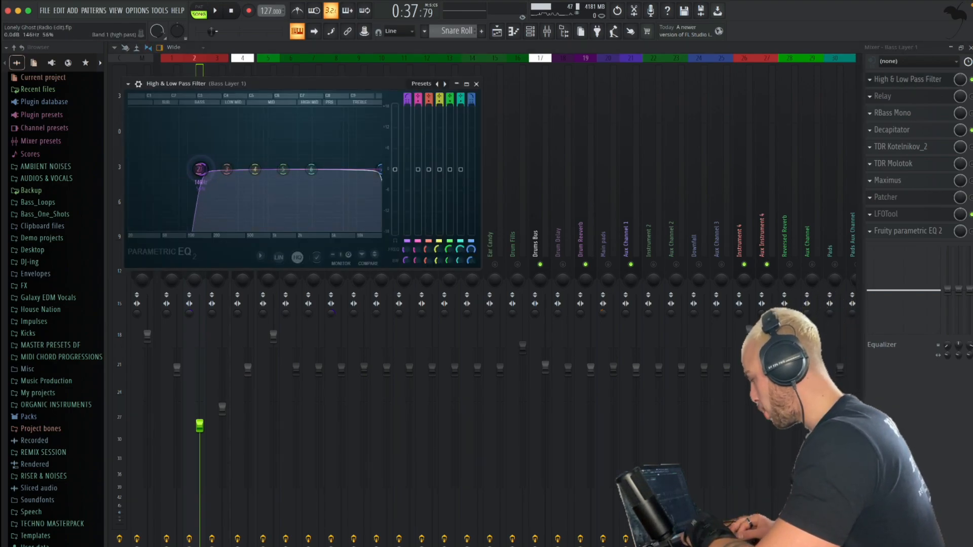
pyautogui.moveTo(200, 169); pyautogui.dragTo(198, 169)
pyautogui.press('space')
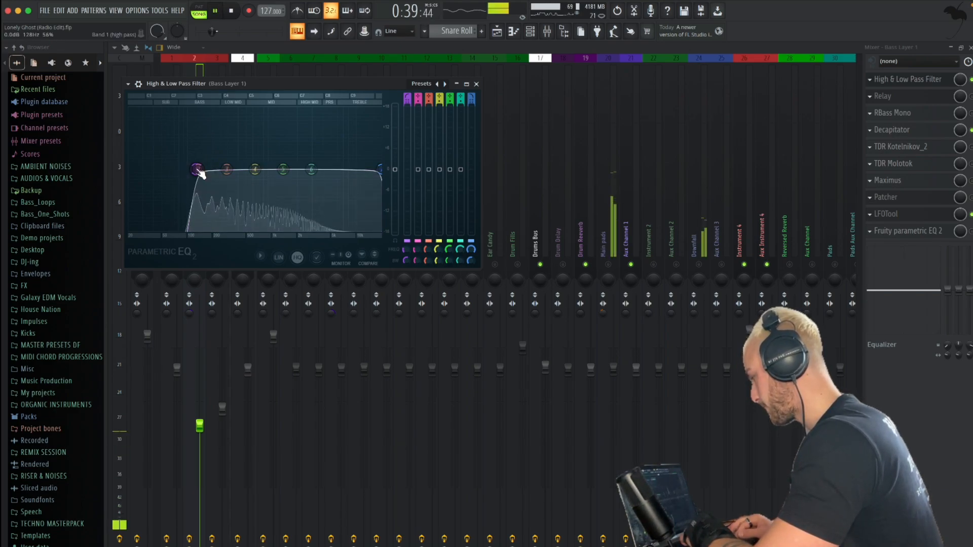
pyautogui.press('space')
pyautogui.click(477, 85)
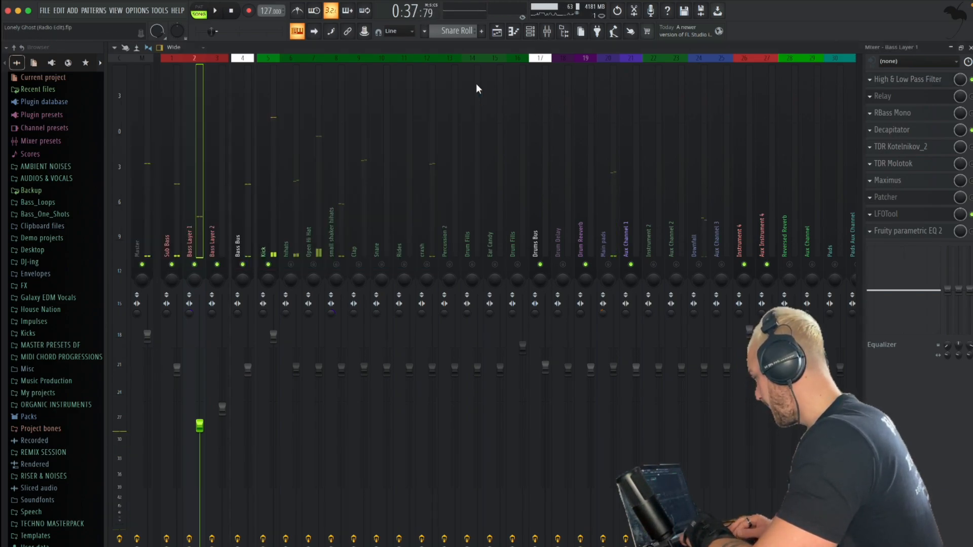
pyautogui.click(913, 81)
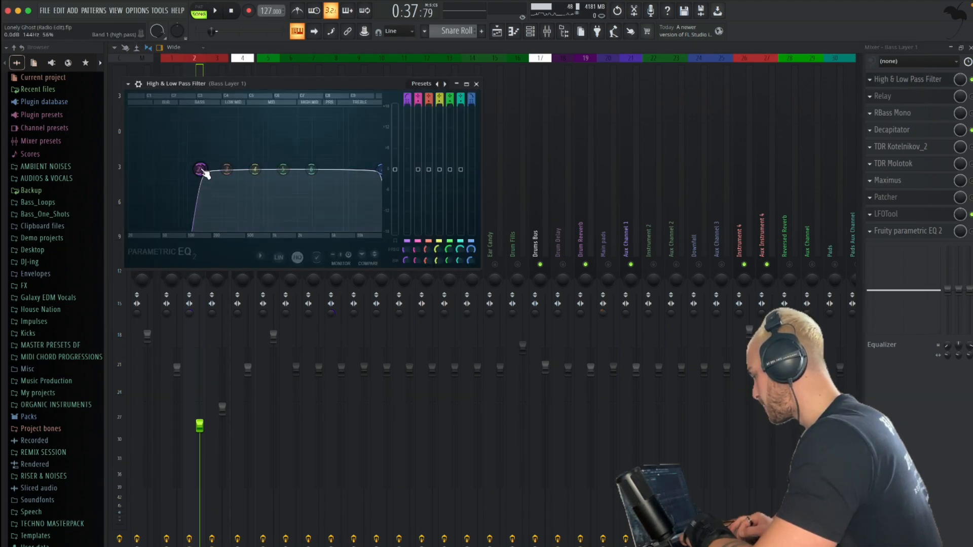
pyautogui.click(477, 84)
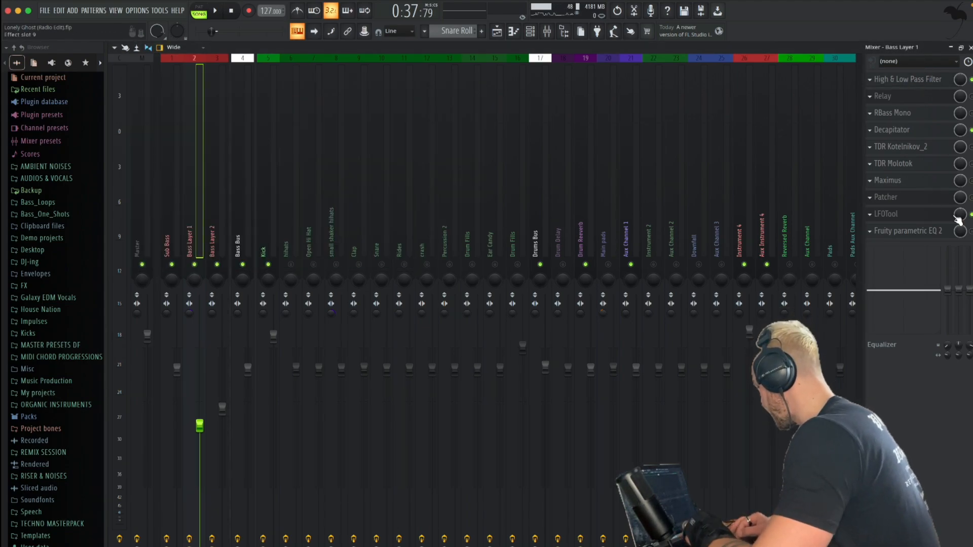
# Set the stereo width to 31% in the Relay plugin that follows Decapitator on Bass Layer 1
pyautogui.click(919, 131)
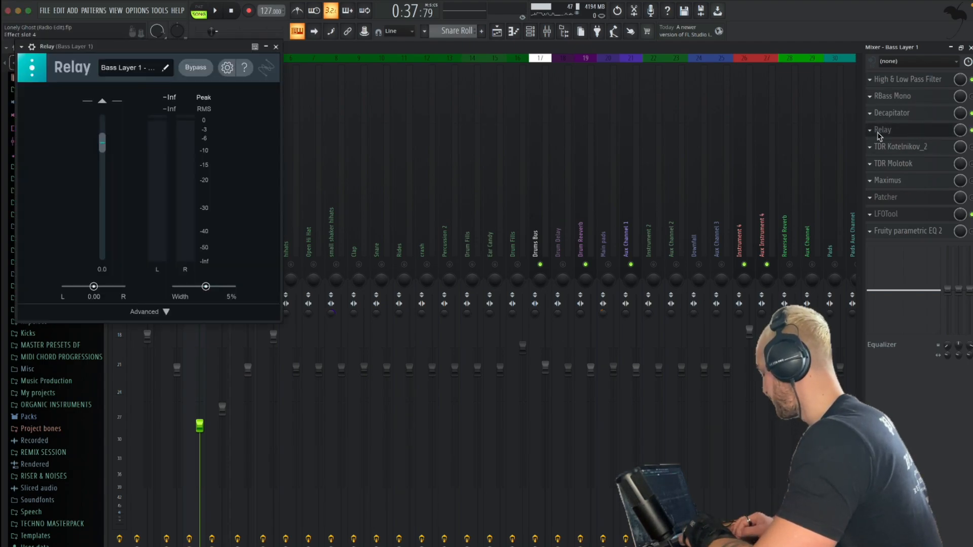
pyautogui.moveTo(206, 287); pyautogui.dragTo(213, 288)
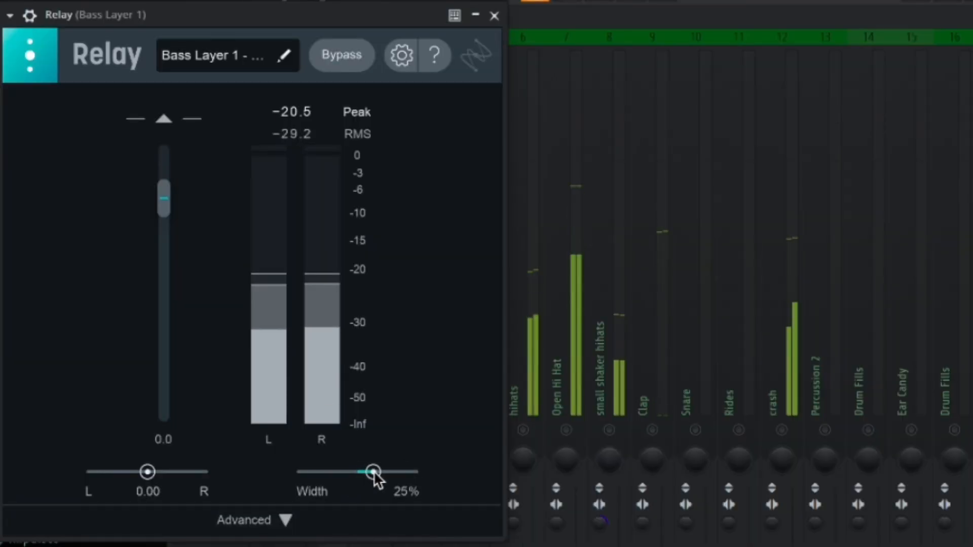
pyautogui.moveTo(374, 472); pyautogui.dragTo(377, 472)
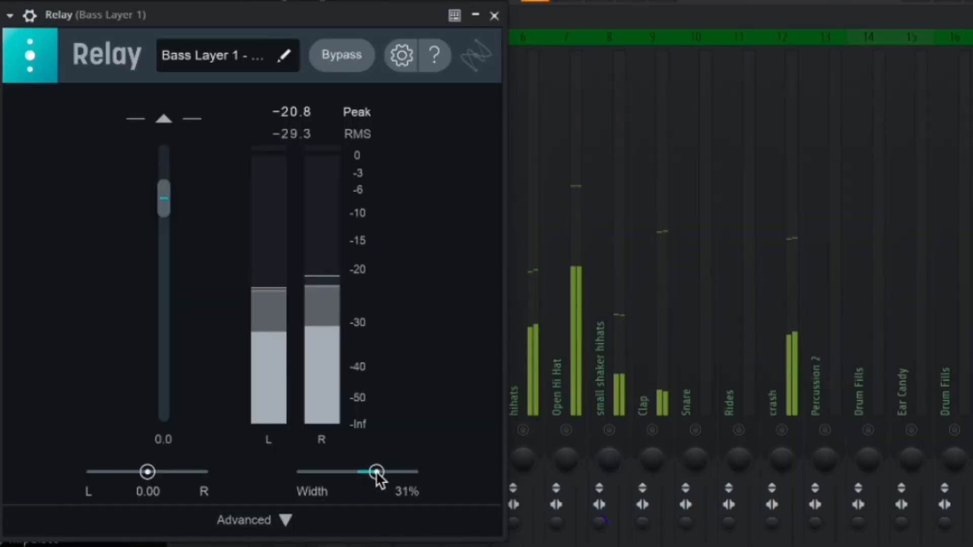
pyautogui.click(494, 15)
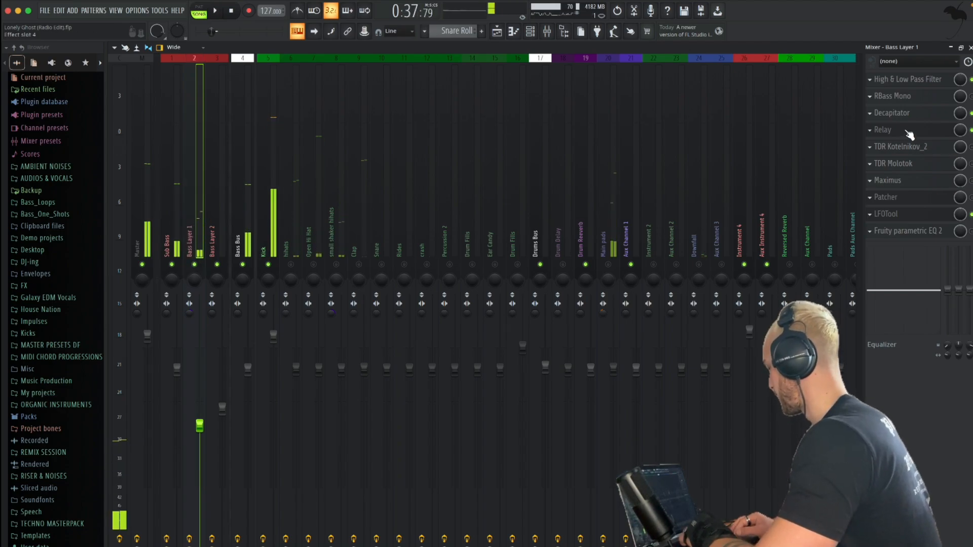
# Insert RBass Mono in the second effect slot of the Sub Bass channel
pyautogui.click(167, 218)
pyautogui.press('space')
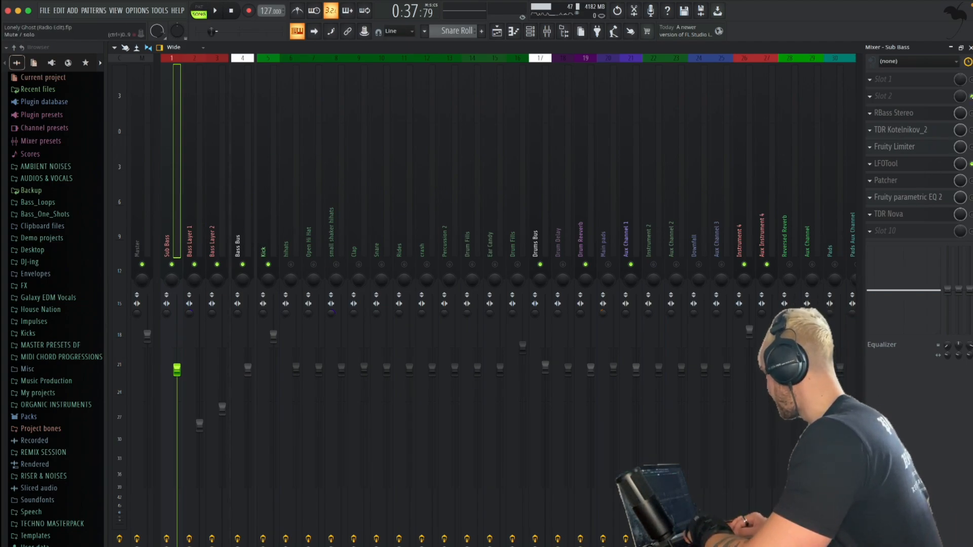
pyautogui.click(921, 98)
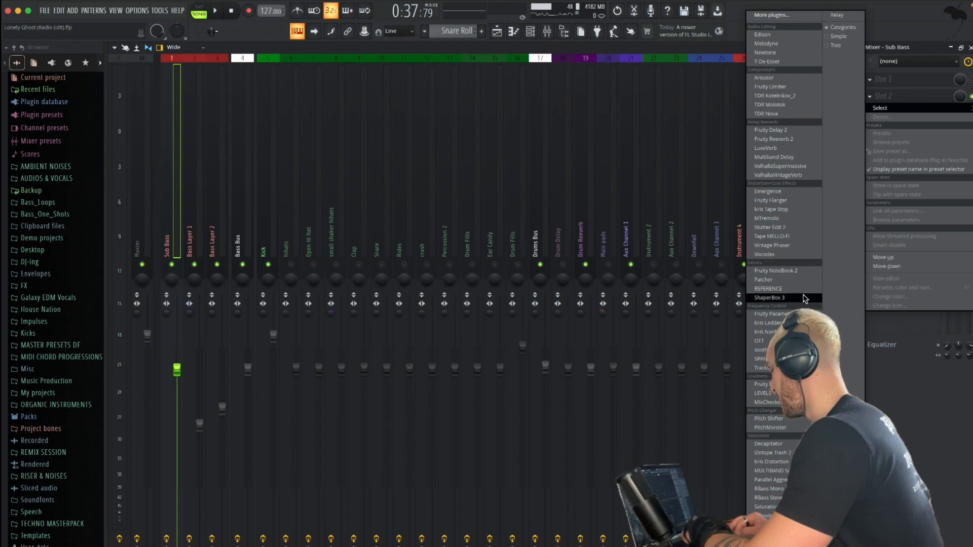
pyautogui.click(769, 488)
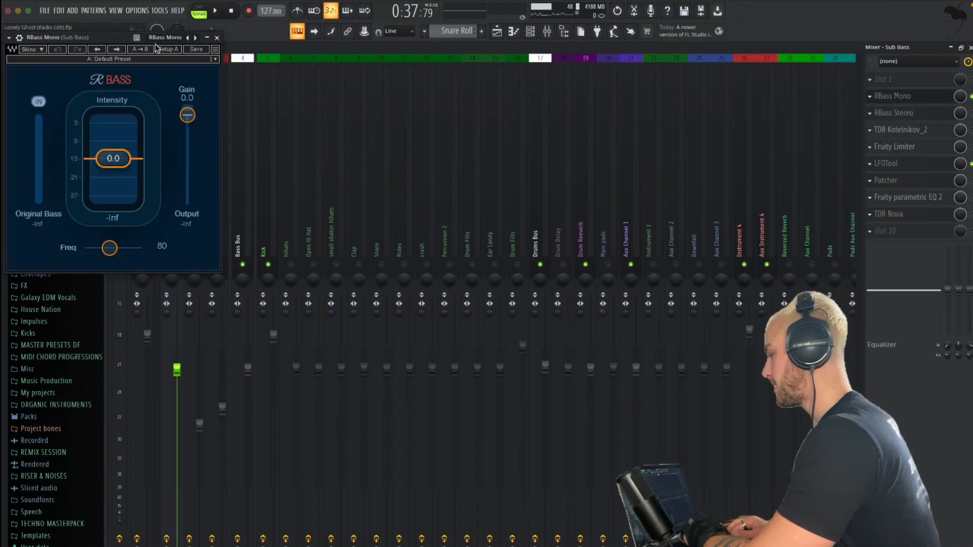
pyautogui.moveTo(109, 38); pyautogui.dragTo(261, 99)
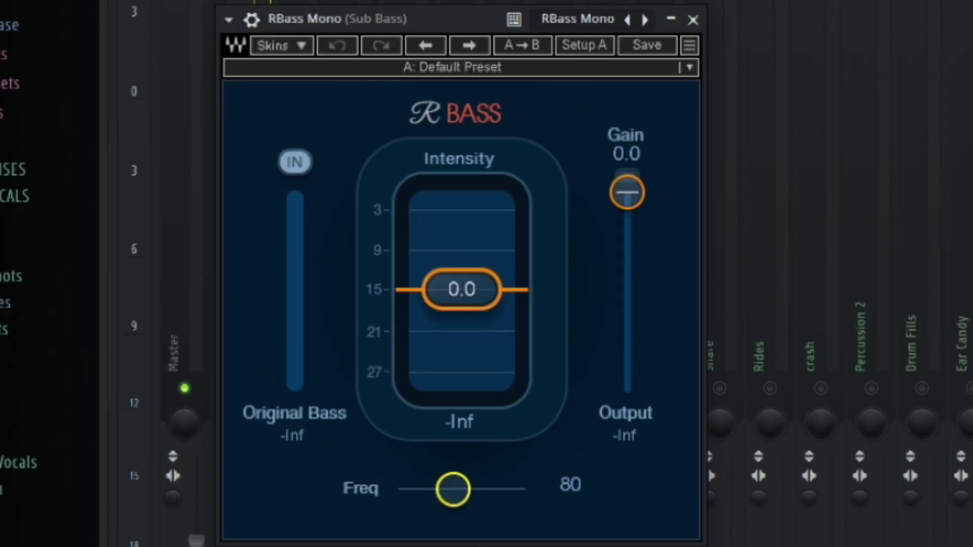
# Set the Sub Bass's RBass Mono frequency to 62 and tune its intensity by ear during playback, ending at about -3
pyautogui.moveTo(453, 490); pyautogui.dragTo(445, 490)
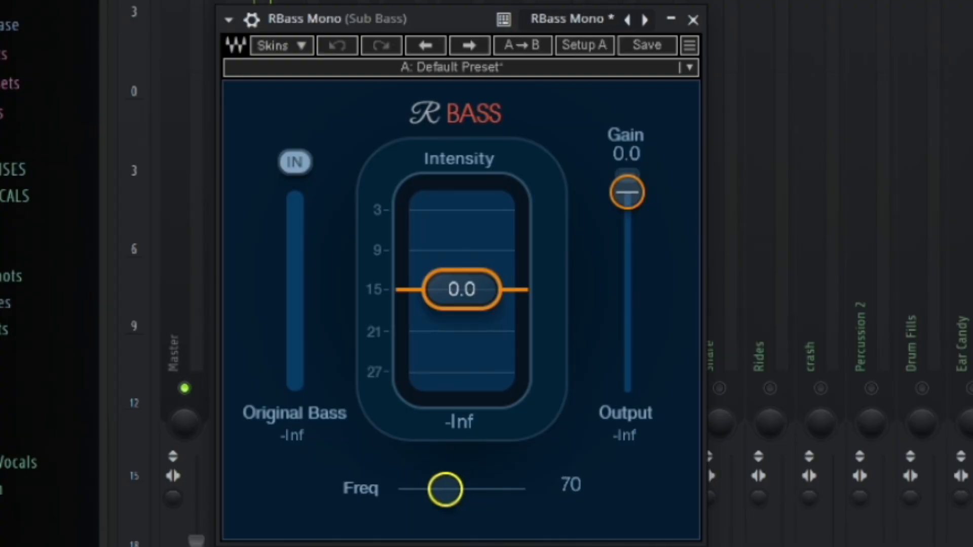
pyautogui.moveTo(458, 308); pyautogui.dragTo(456, 463)
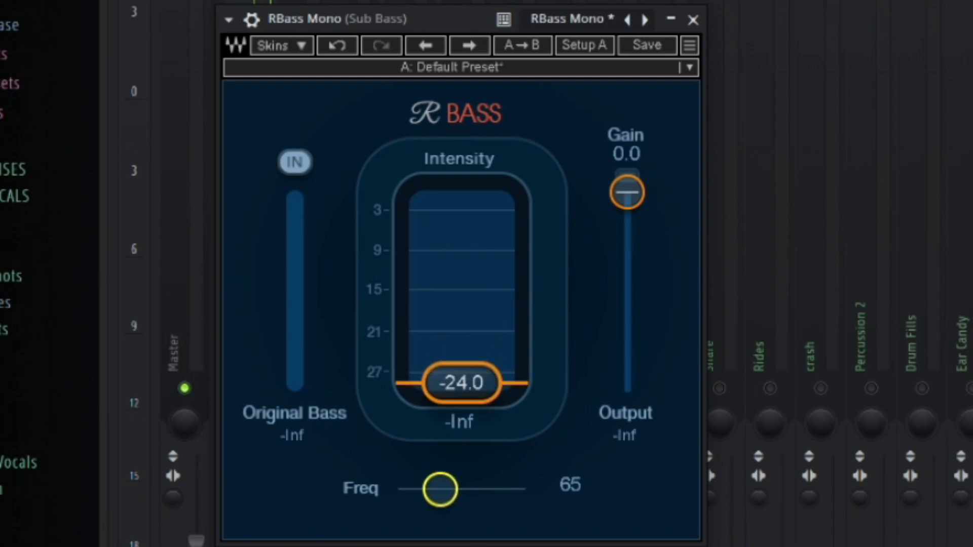
pyautogui.press('space')
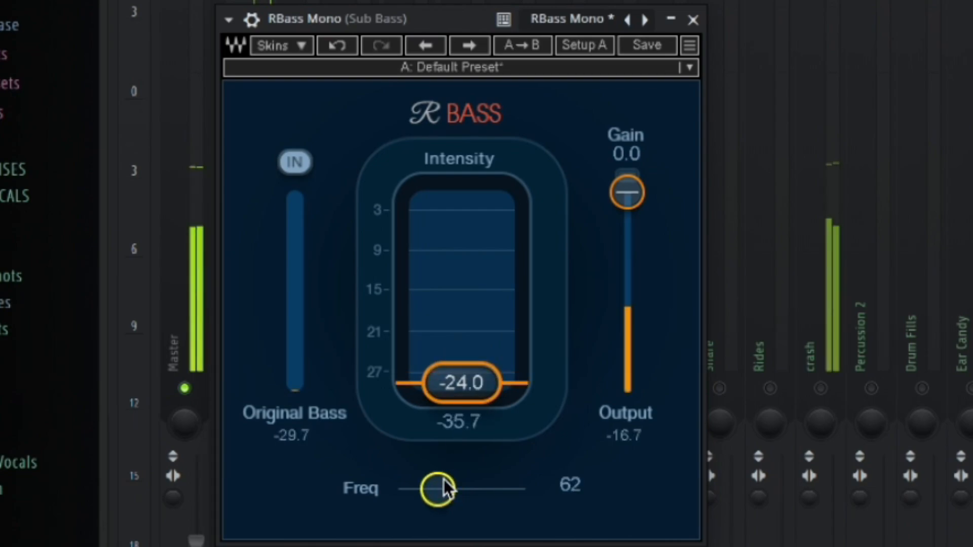
pyautogui.moveTo(467, 364); pyautogui.dragTo(471, 297)
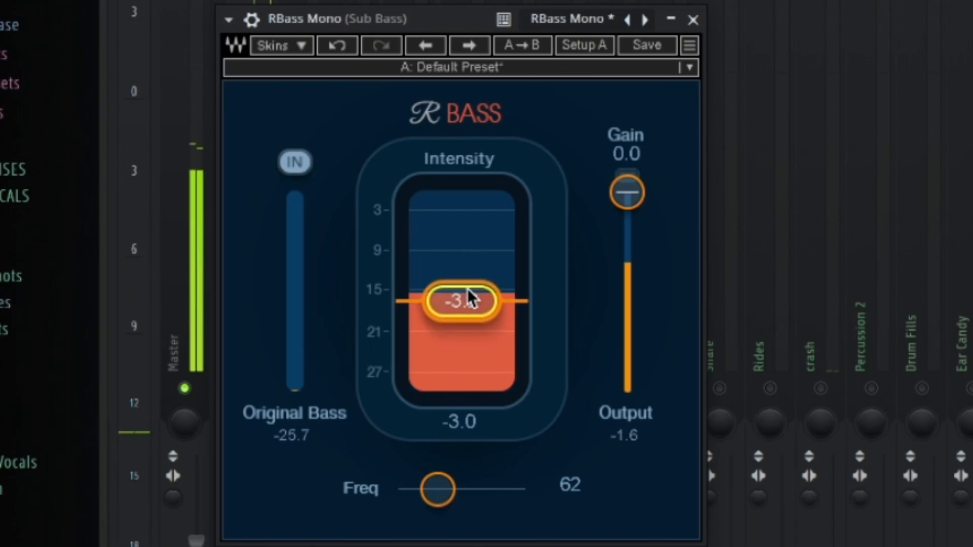
pyautogui.click(693, 19)
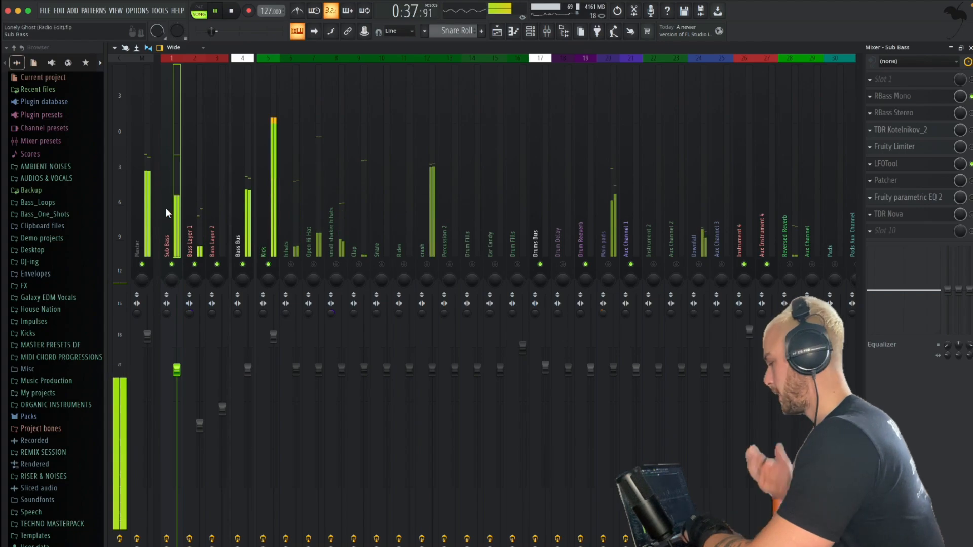
pyautogui.press('space')
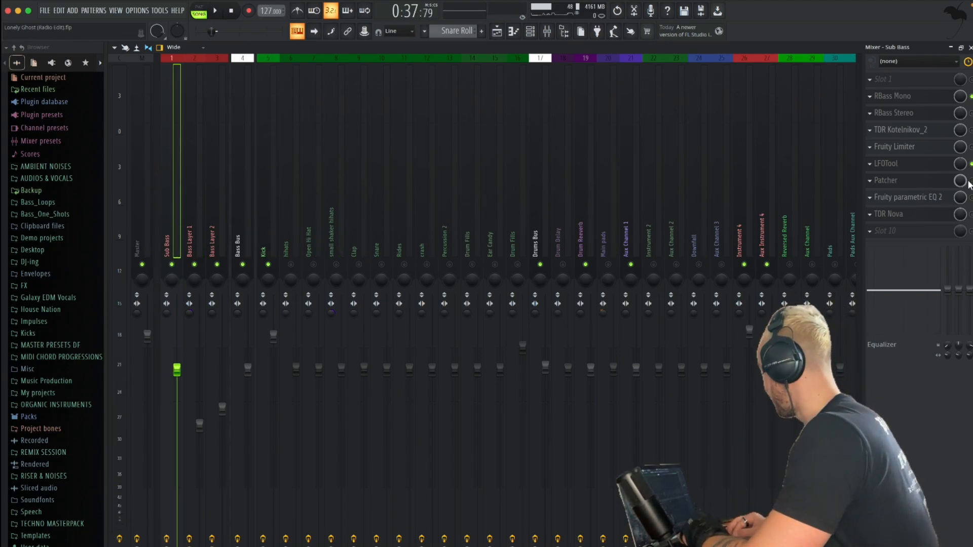
# Replace Patcher on the Sub Bass channel with Fruity Limiter and set the limiter to compressor mode
pyautogui.click(871, 180)
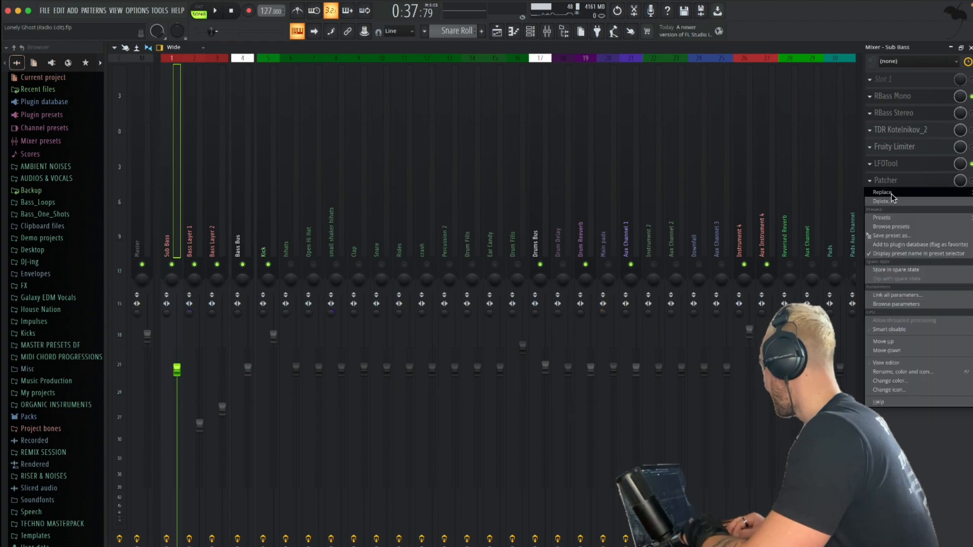
pyautogui.moveTo(891, 194)
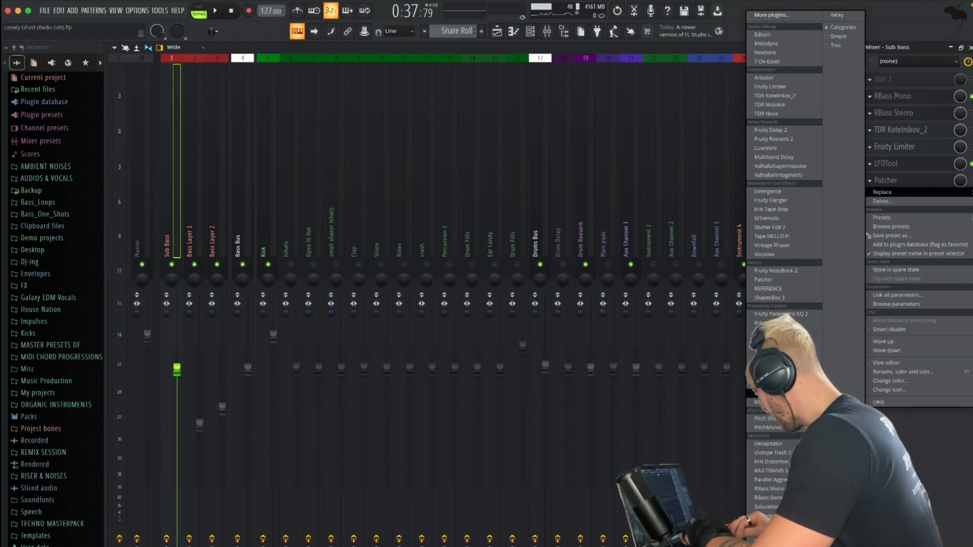
pyautogui.click(764, 87)
pyautogui.click(310, 194)
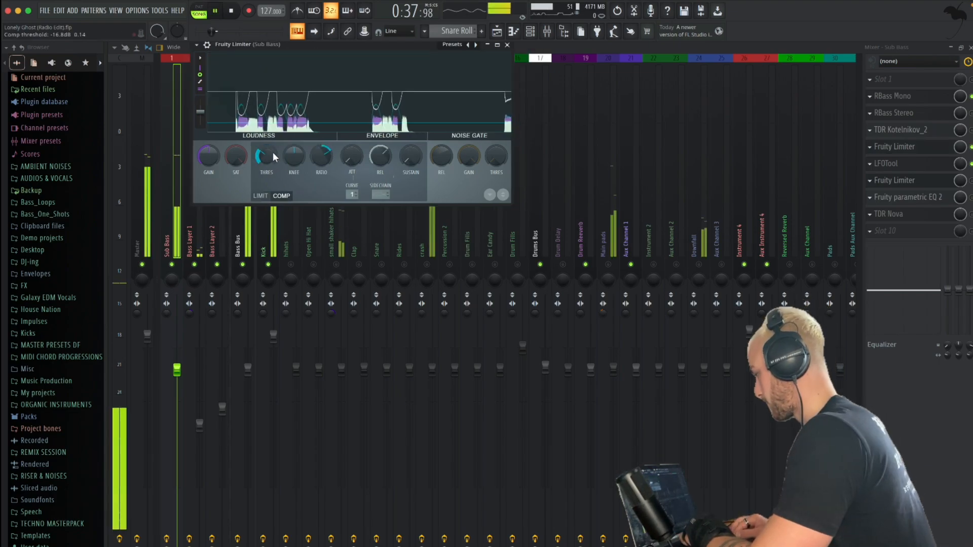
# With the Kick temporarily muted, tune the Sub Bass compressor's threshold by ear in Fruity Limiter with a 0 ms attack, and compare the effect during playback
pyautogui.moveTo(271, 153); pyautogui.dragTo(269, 154)
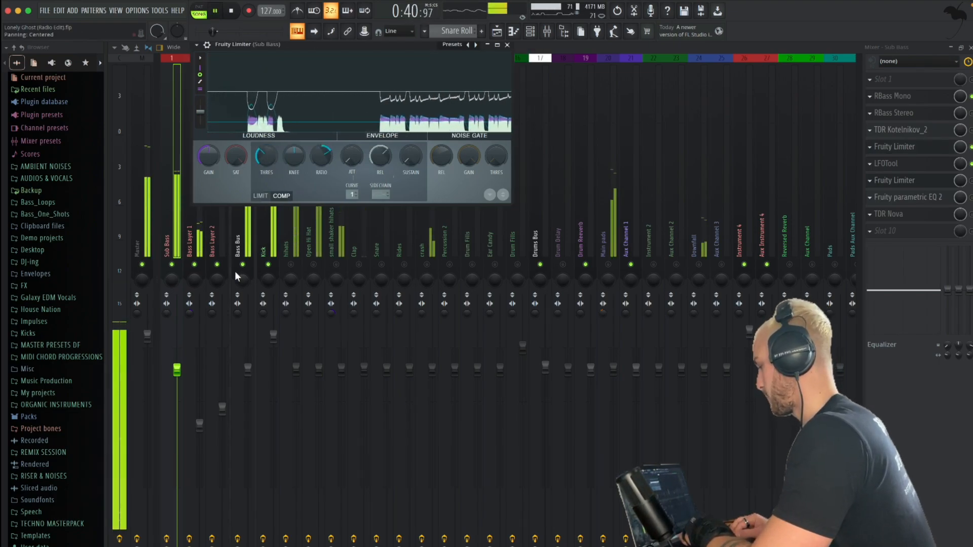
pyautogui.click(269, 264)
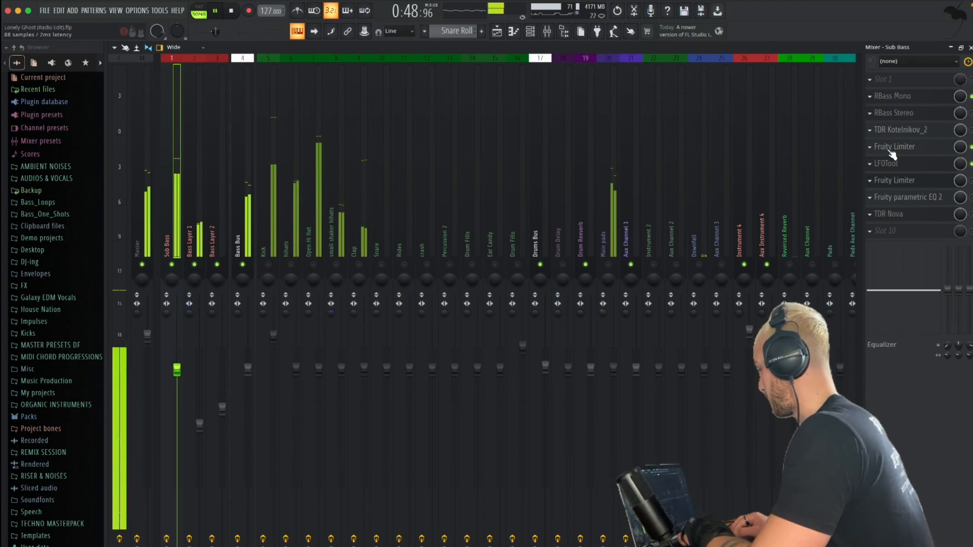
pyautogui.click(877, 183)
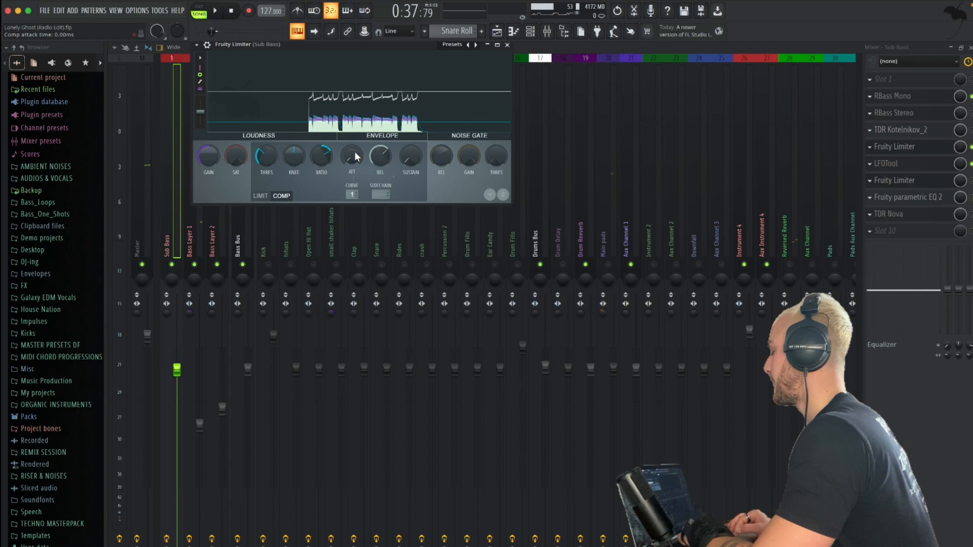
pyautogui.moveTo(354, 151); pyautogui.dragTo(356, 172)
pyautogui.press('space')
pyautogui.press('space')
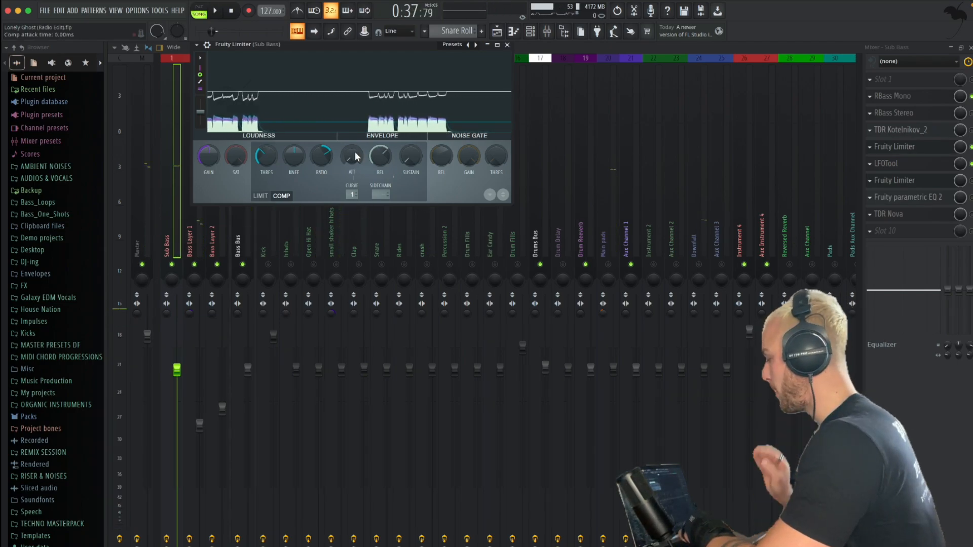
pyautogui.press('space')
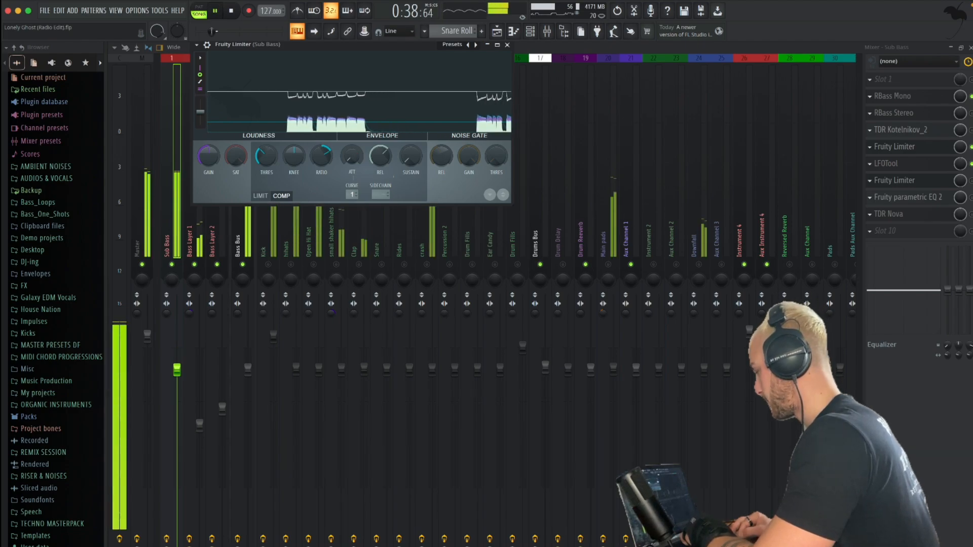
pyautogui.moveTo(266, 156); pyautogui.dragTo(269, 153)
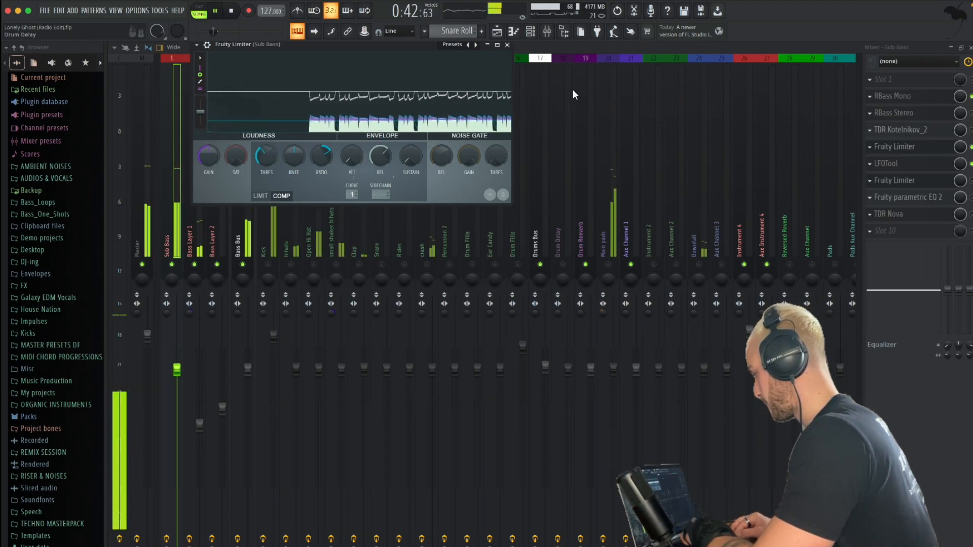
pyautogui.click(972, 147)
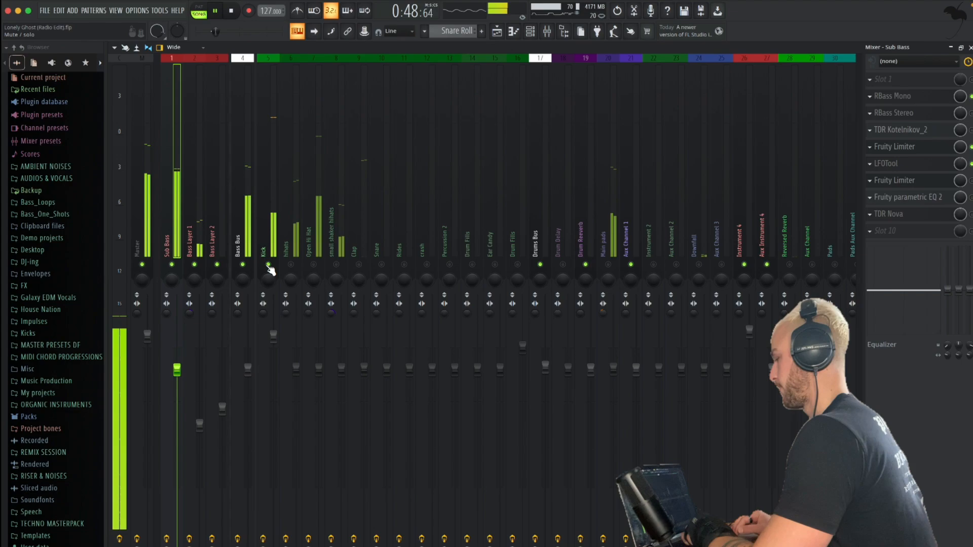
pyautogui.press('space')
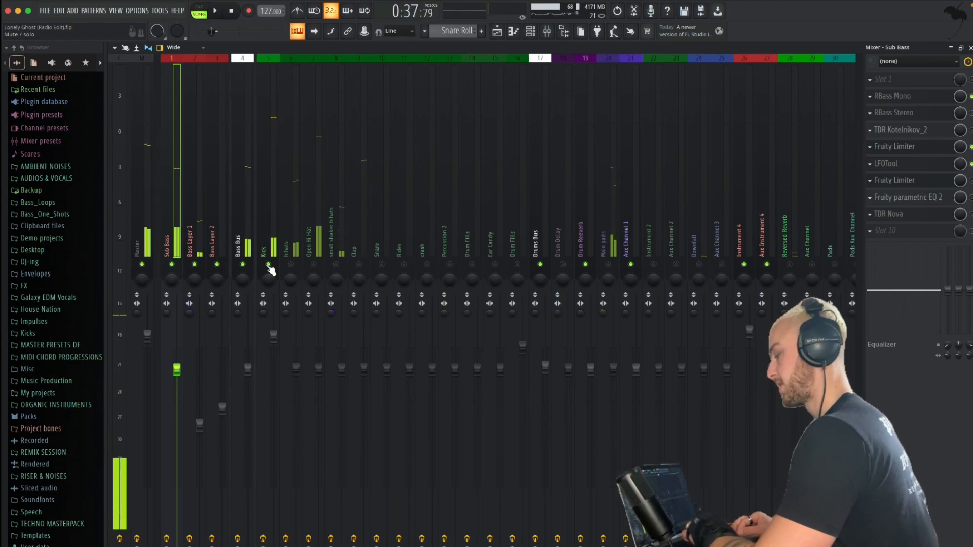
# Set the saturation to 3.5 in the Kick channel's Saturation Knob during playback
pyautogui.click(193, 225)
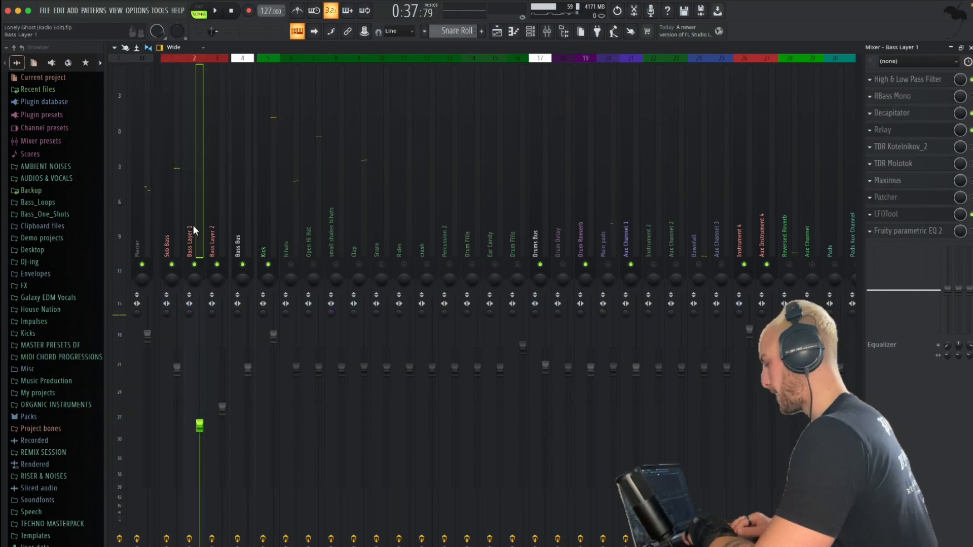
pyautogui.click(268, 225)
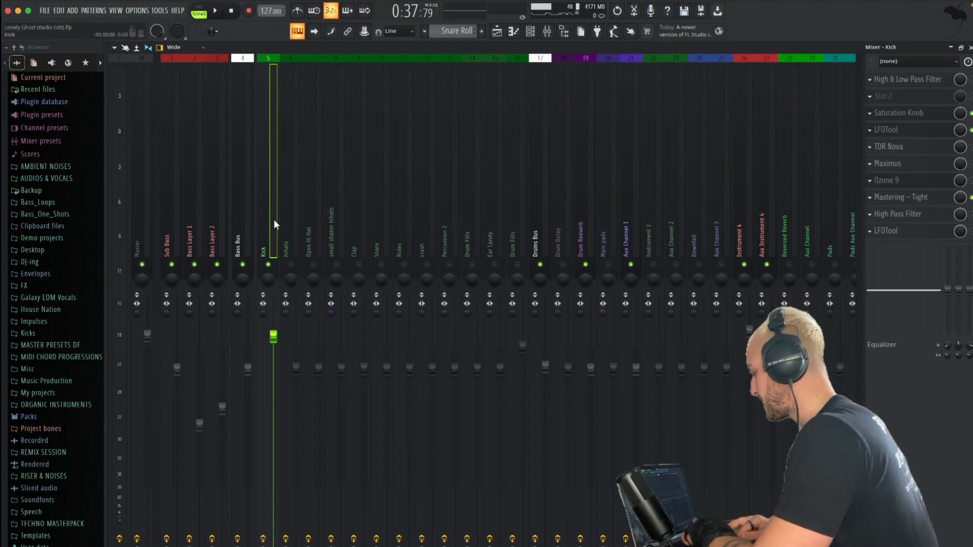
pyautogui.click(903, 116)
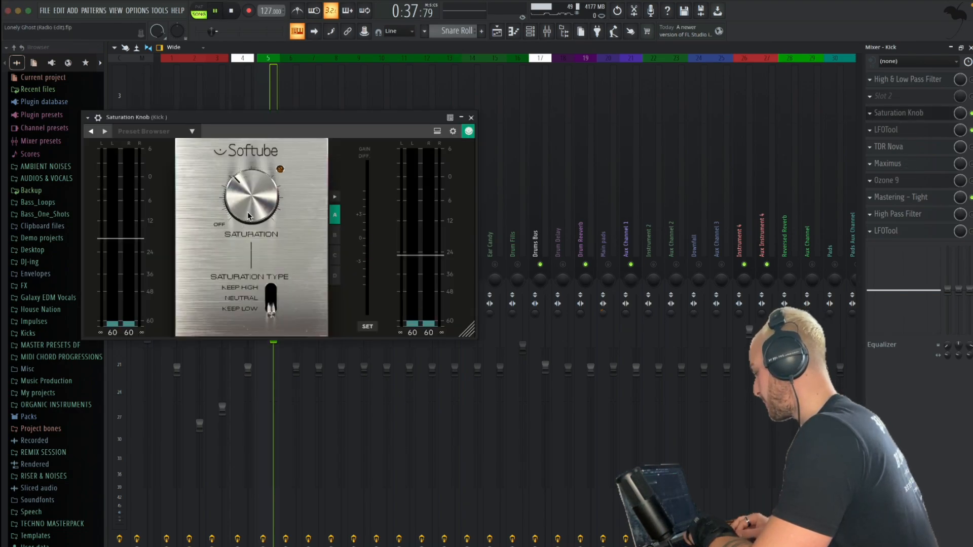
pyautogui.moveTo(248, 216); pyautogui.dragTo(245, 205)
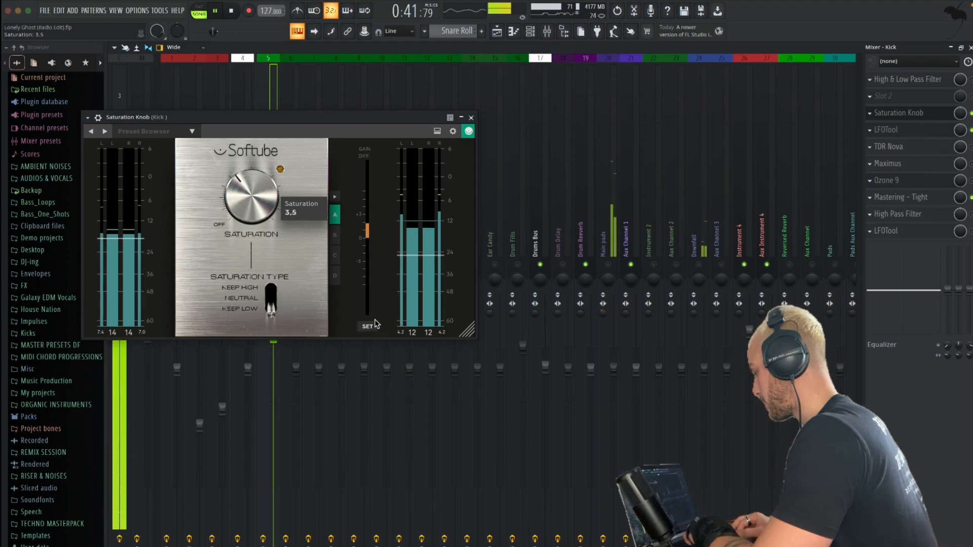
pyautogui.click(471, 117)
# Unmute the Instrument 2 and Aux Channel 2 mixer channels during playback
pyautogui.hscroll(10, 307, 248)
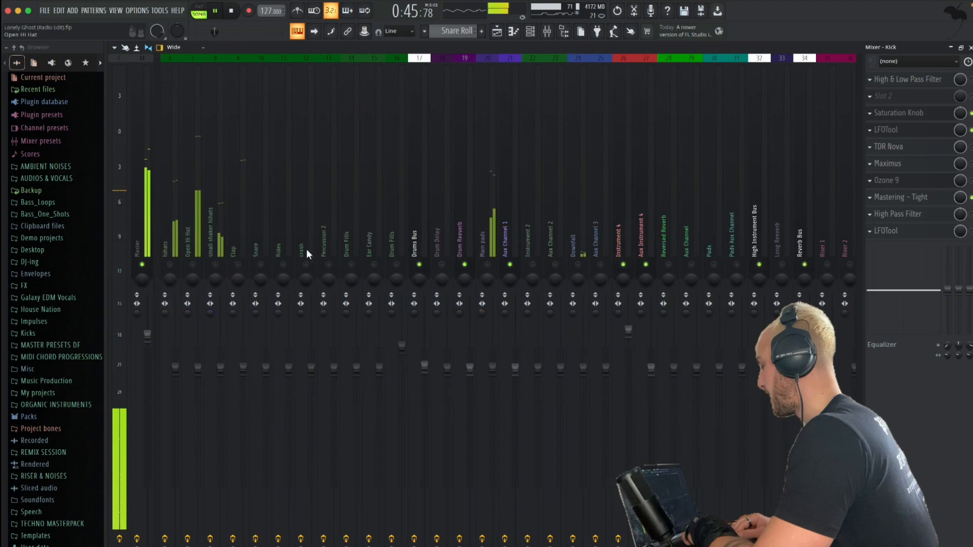
pyautogui.press('space')
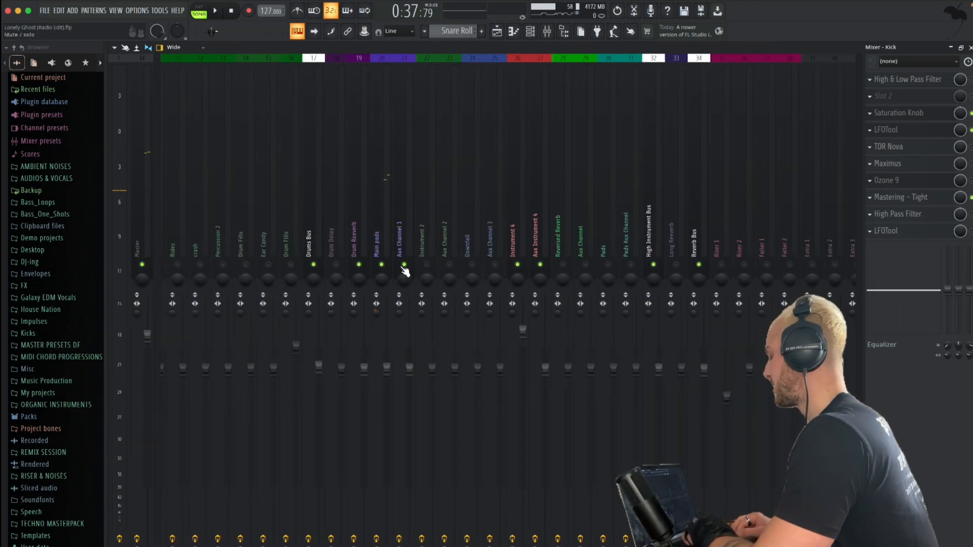
pyautogui.press('space')
pyautogui.click(429, 264)
pyautogui.click(450, 265)
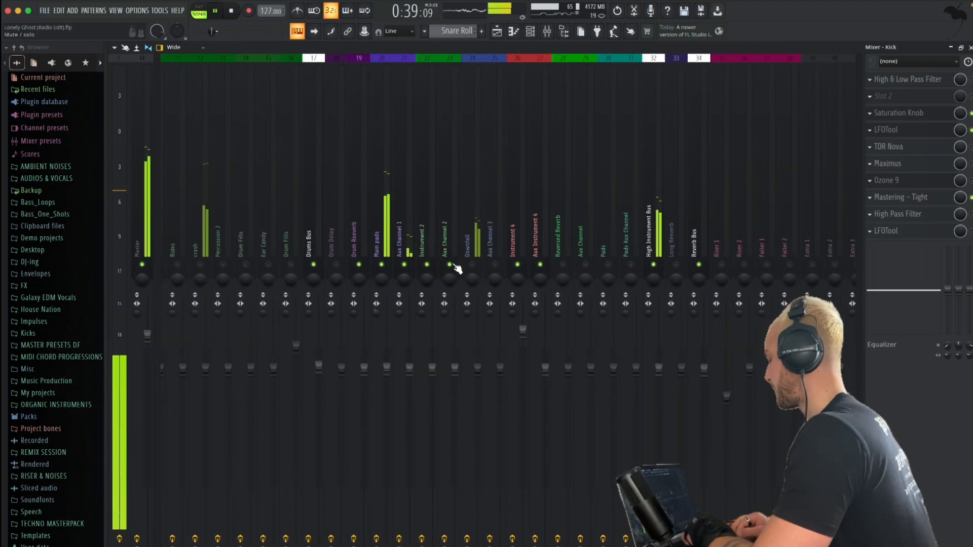
pyautogui.click(472, 266)
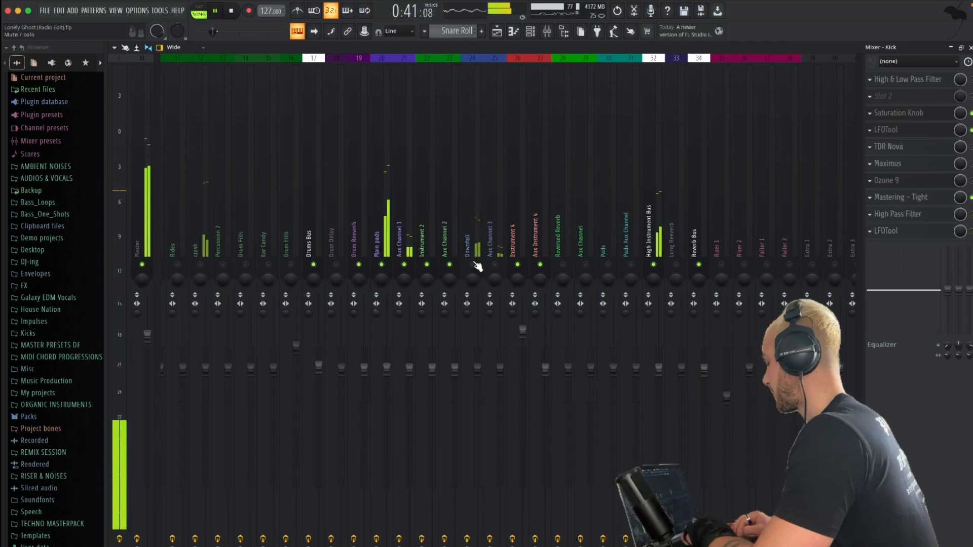
# Tune the high-pass band in the Main pads' High & Low Pass Filter by ear, ending at about 180 Hz
pyautogui.click(374, 208)
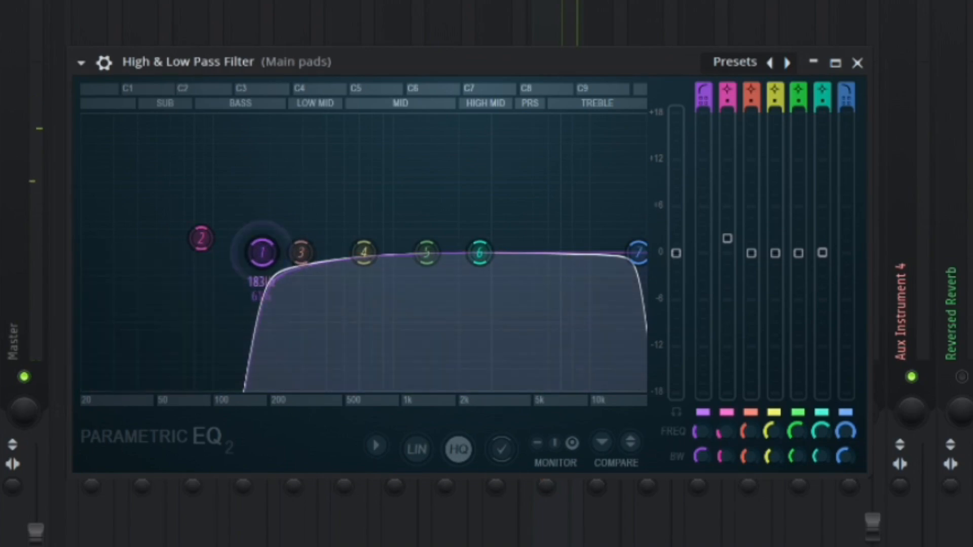
pyautogui.moveTo(263, 253)
pyautogui.mouseDown()
pyautogui.moveTo(82, 250)
pyautogui.moveTo(256, 251)
pyautogui.mouseUp()
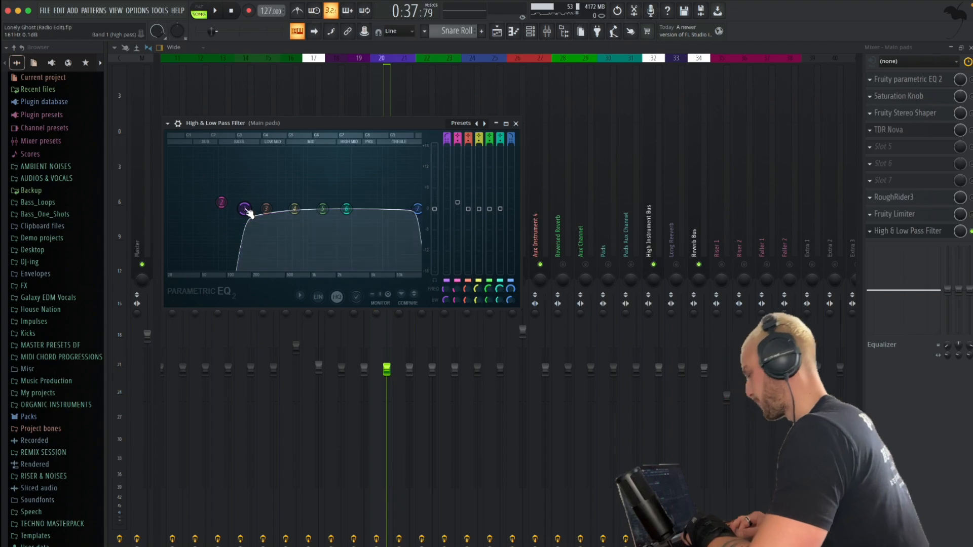
pyautogui.moveTo(249, 213); pyautogui.dragTo(252, 211)
pyautogui.press('space')
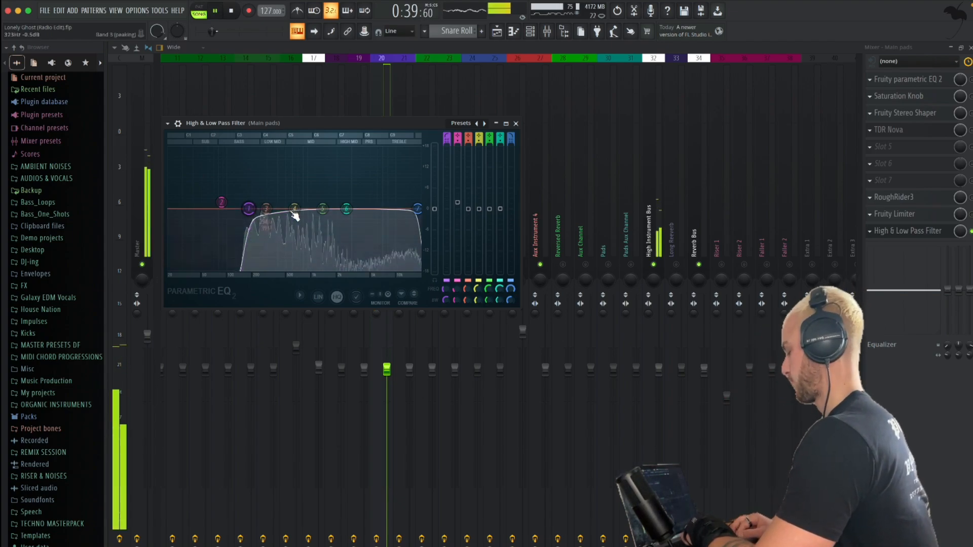
pyautogui.press('space')
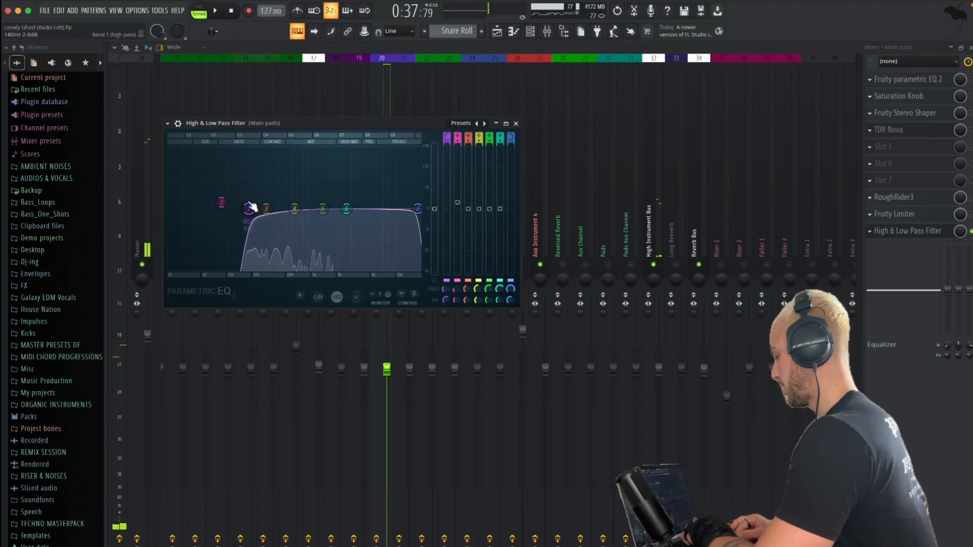
pyautogui.press('Escape')
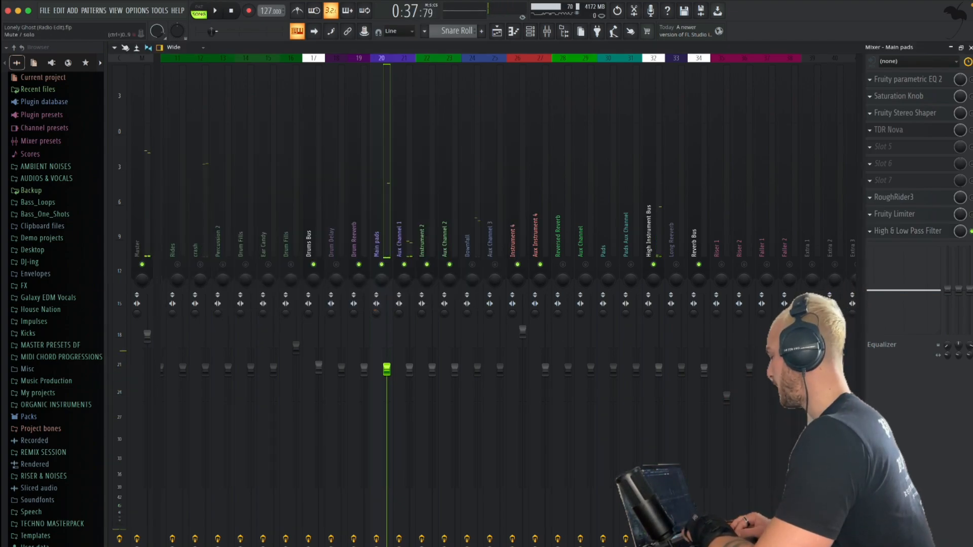
# Audition the Saturation Knob on the Main pads channel during playback
pyautogui.click(920, 99)
pyautogui.press('space')
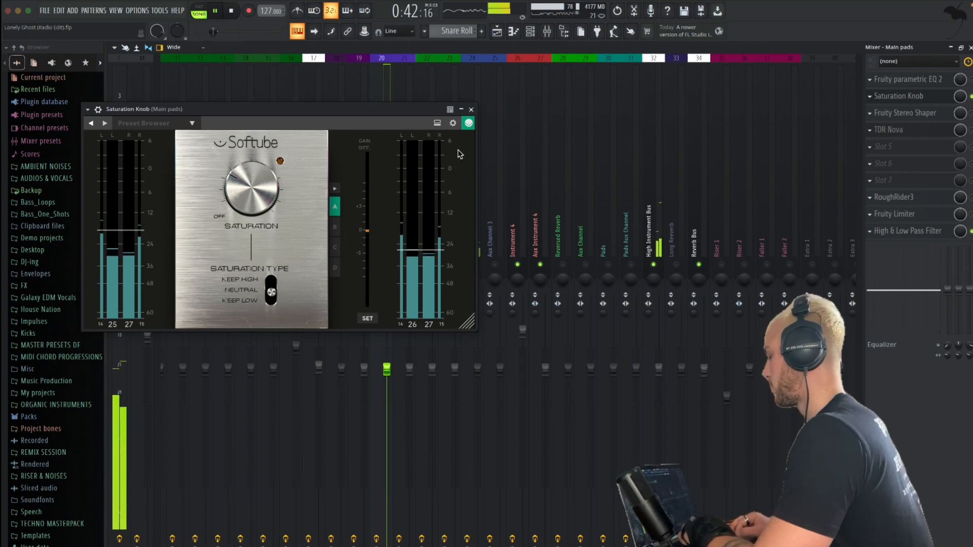
pyautogui.click(472, 110)
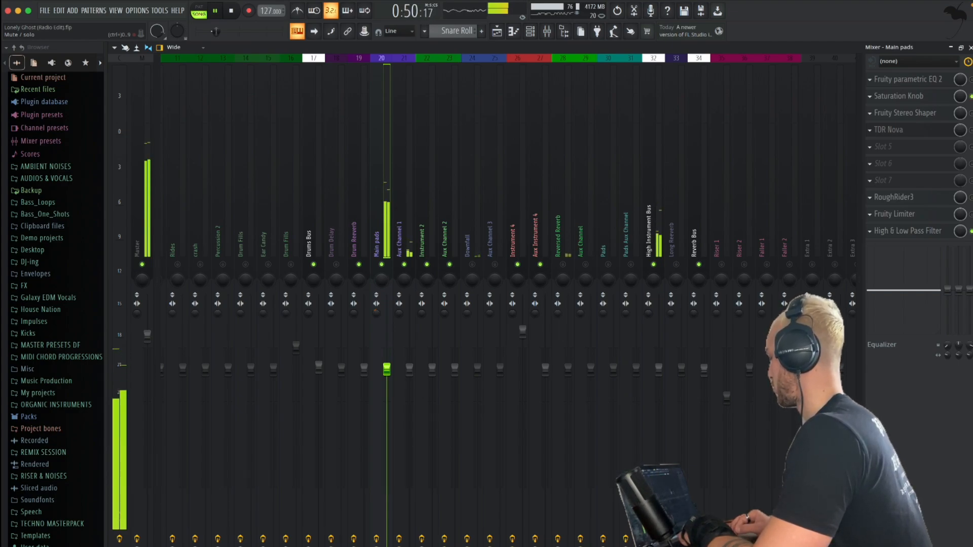
pyautogui.press('space')
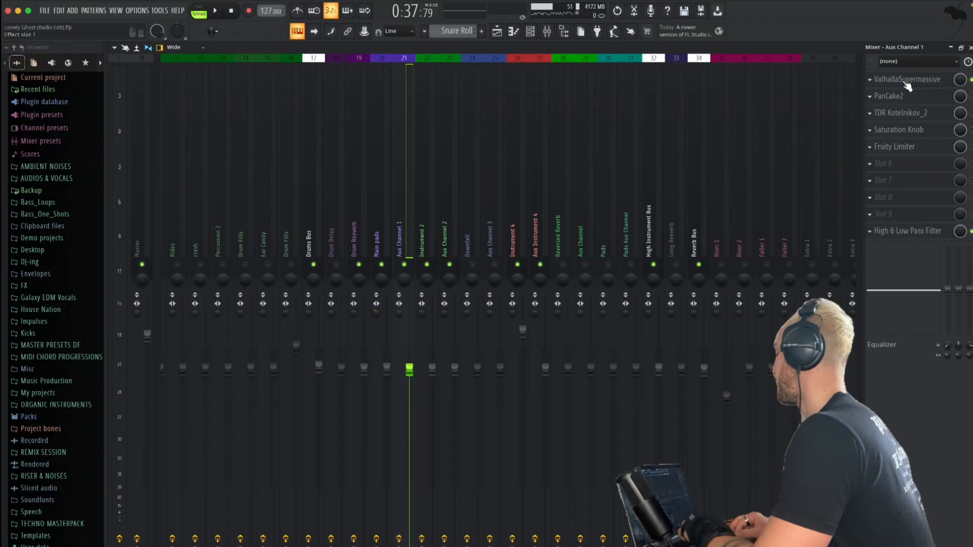
# Open ValhallaSupermassive on Aux Channel 1 to review its reverb settings
pyautogui.click(904, 80)
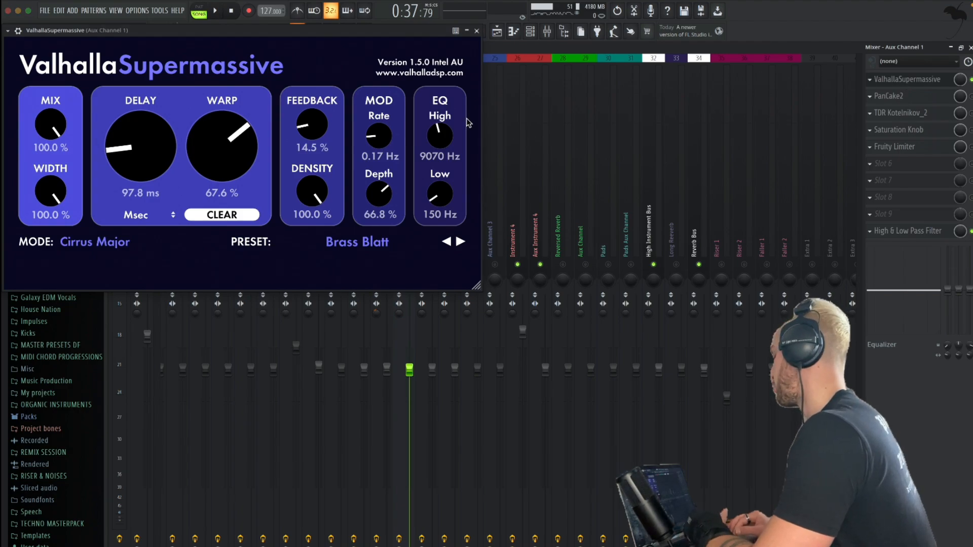
pyautogui.moveTo(396, 40); pyautogui.dragTo(408, 72)
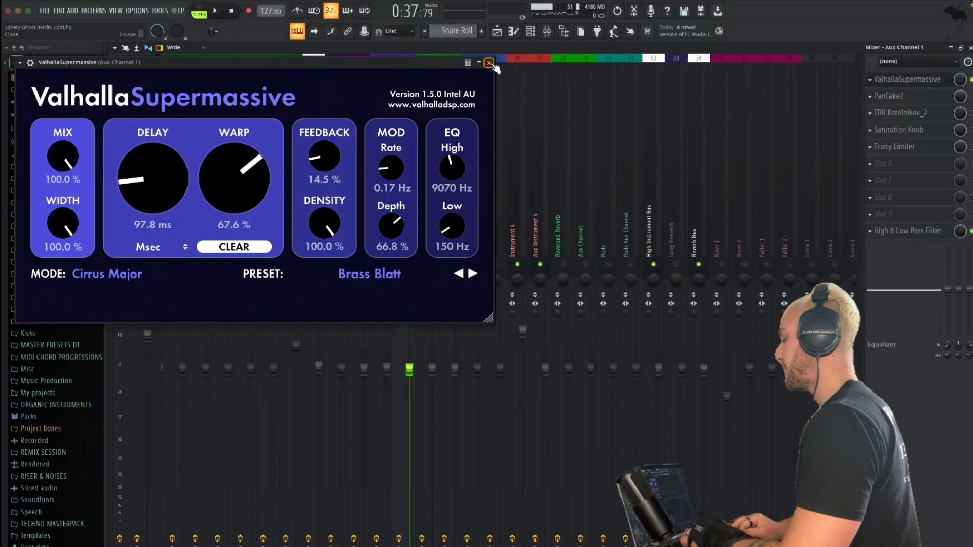
# Close the reverb and adjust the high-pass band in the High & Low Pass Filter on Aux Channel 1
pyautogui.click(480, 84)
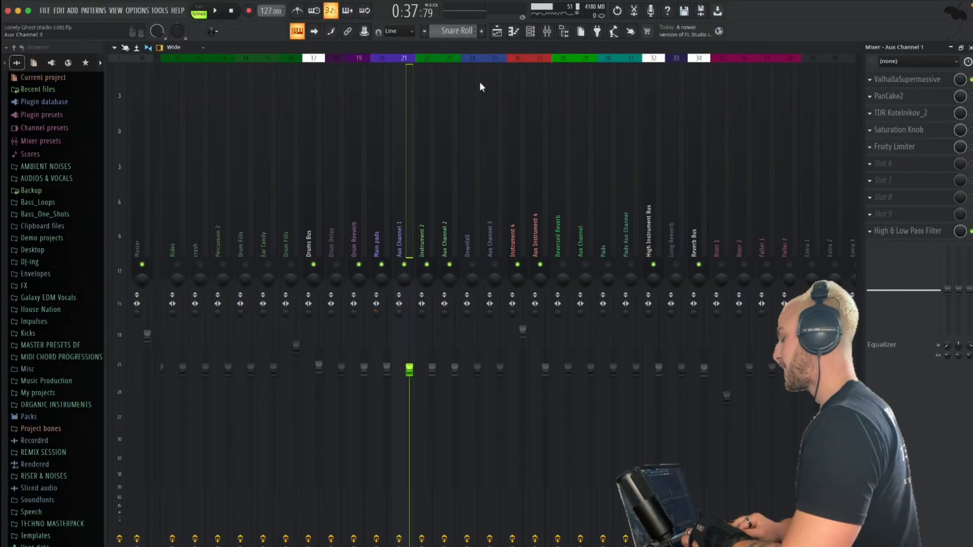
pyautogui.click(919, 232)
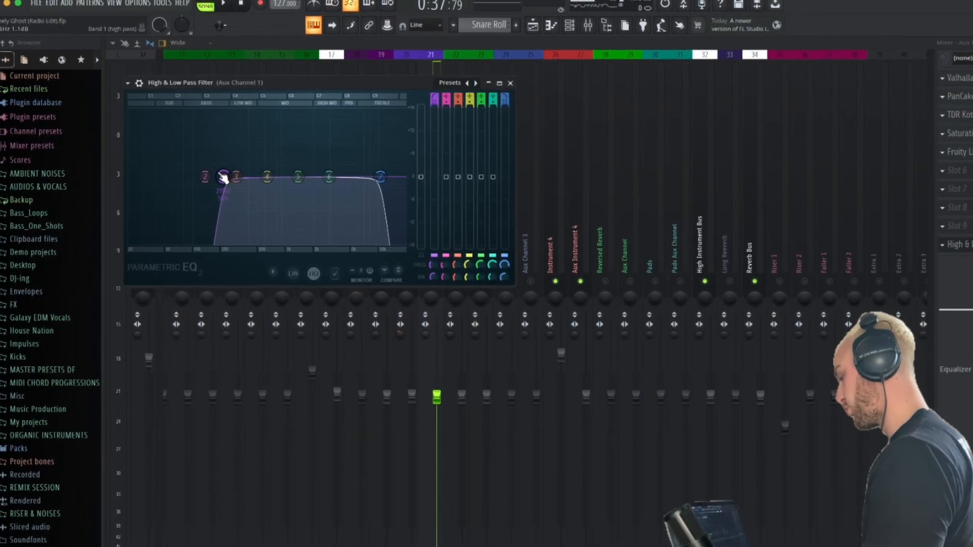
pyautogui.moveTo(223, 178); pyautogui.dragTo(272, 239)
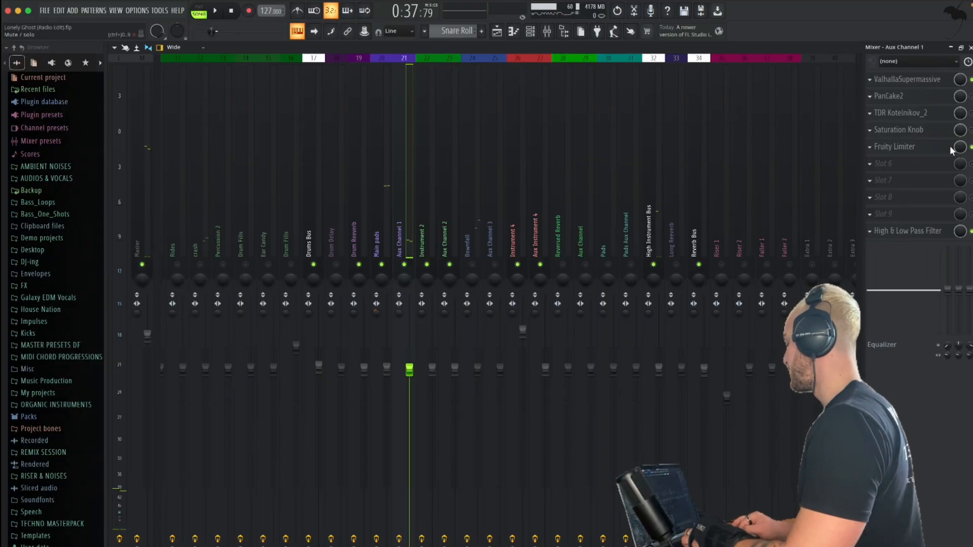
# Tune the compressor threshold and release by ear in the Fruity Limiter on Aux Channel 1 during playback
pyautogui.click(911, 151)
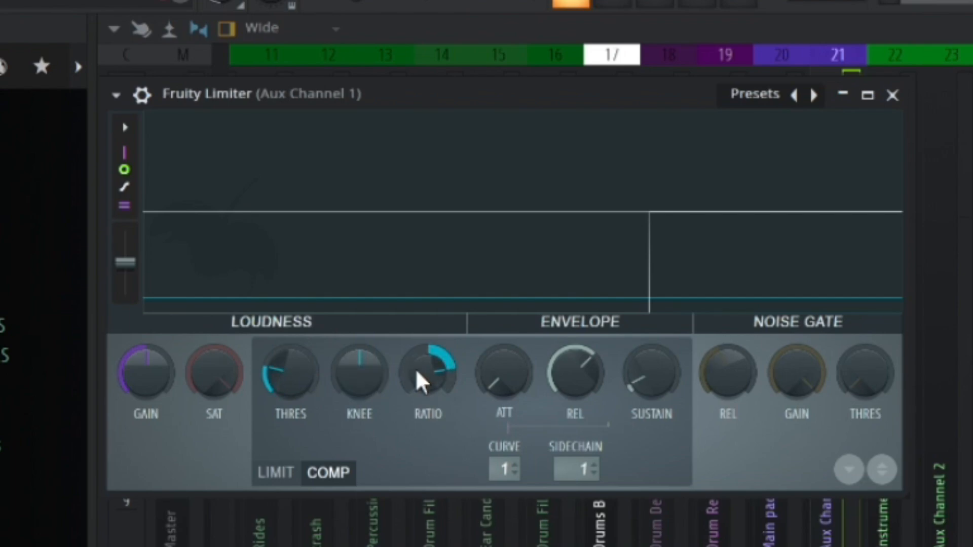
pyautogui.moveTo(287, 374)
pyautogui.mouseDown()
pyautogui.moveTo(299, 391)
pyautogui.moveTo(299, 372)
pyautogui.mouseUp()
pyautogui.moveTo(577, 374)
pyautogui.mouseDown()
pyautogui.moveTo(577, 390)
pyautogui.moveTo(577, 361)
pyautogui.mouseUp()
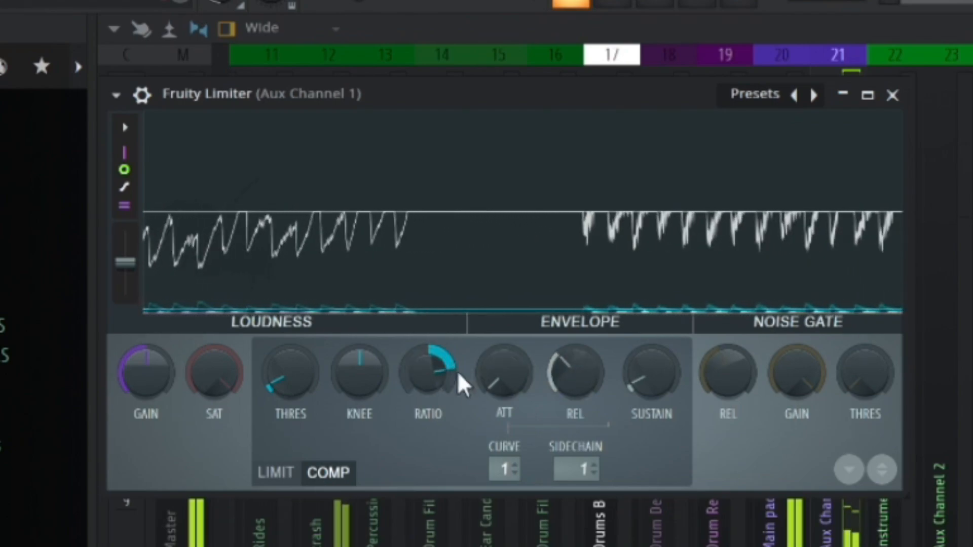
pyautogui.moveTo(304, 379); pyautogui.dragTo(305, 375)
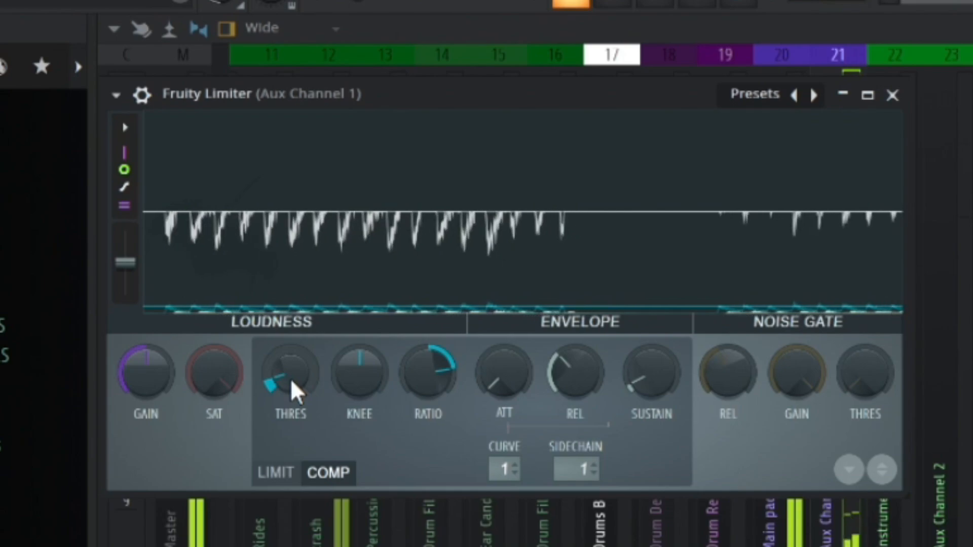
pyautogui.moveTo(292, 381); pyautogui.dragTo(292, 380)
pyautogui.click(892, 95)
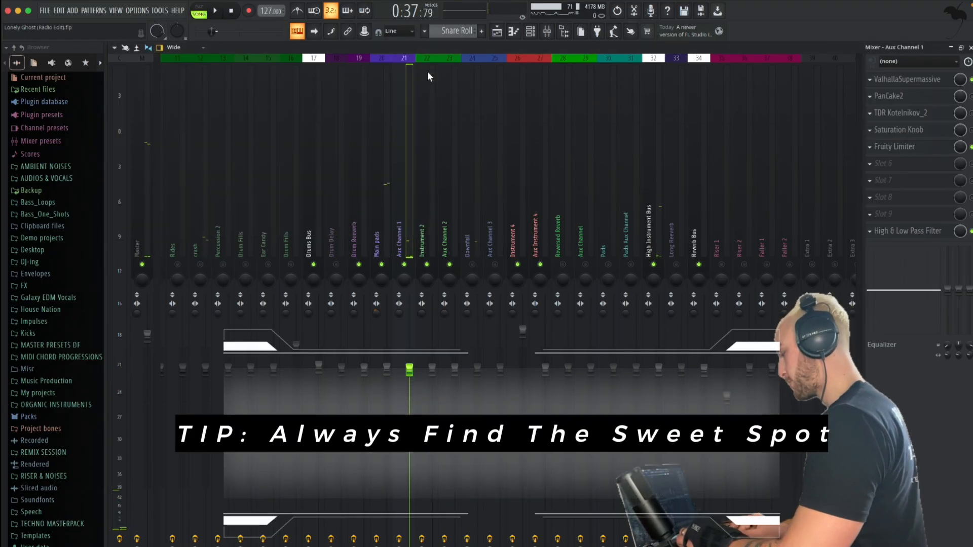
pyautogui.press('space')
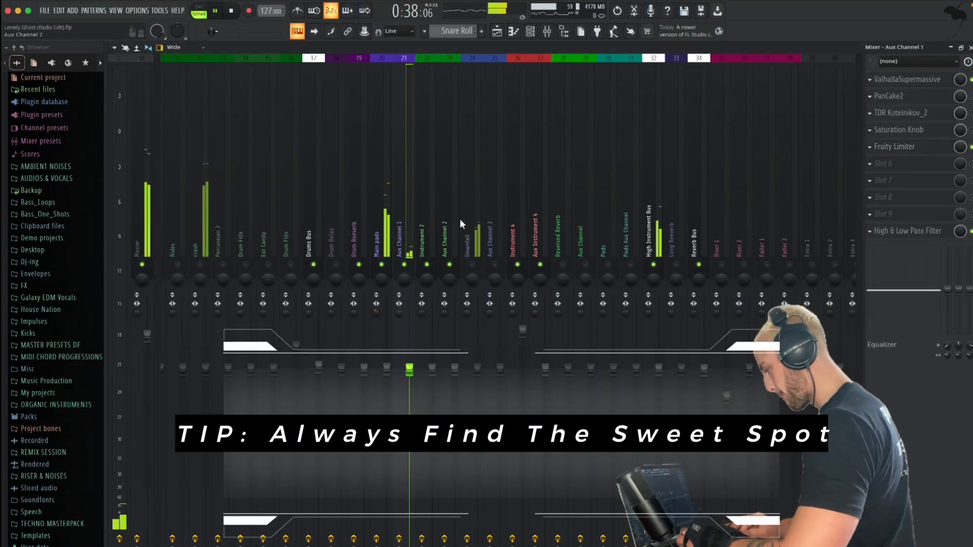
# Select the Downfall channel and solo it together with its routed Aux Channel 3 during playback
pyautogui.click(462, 229)
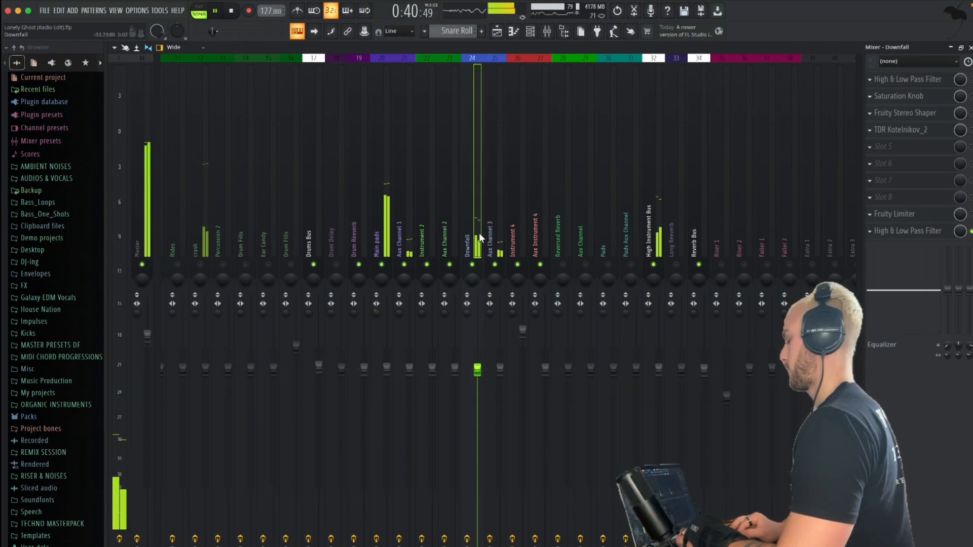
pyautogui.rightClick(478, 262)
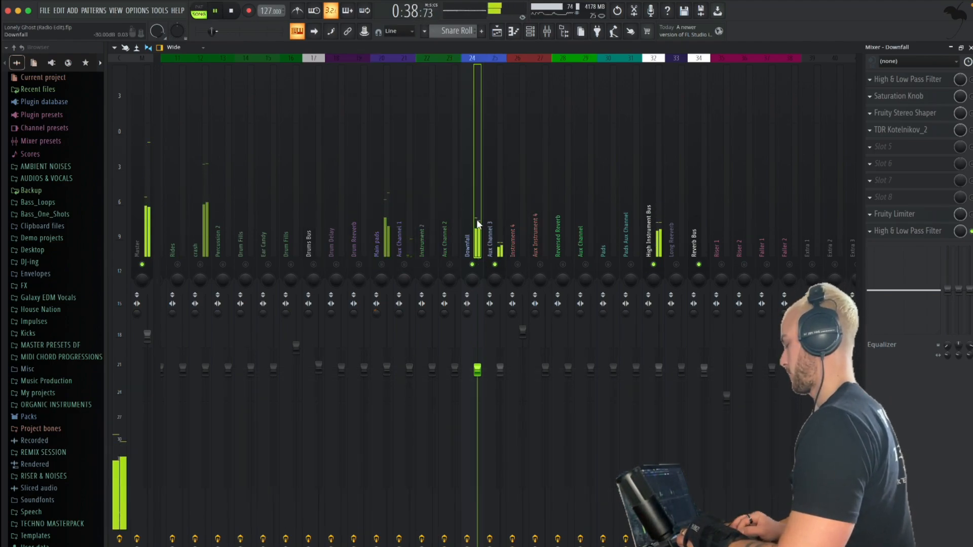
pyautogui.press('space')
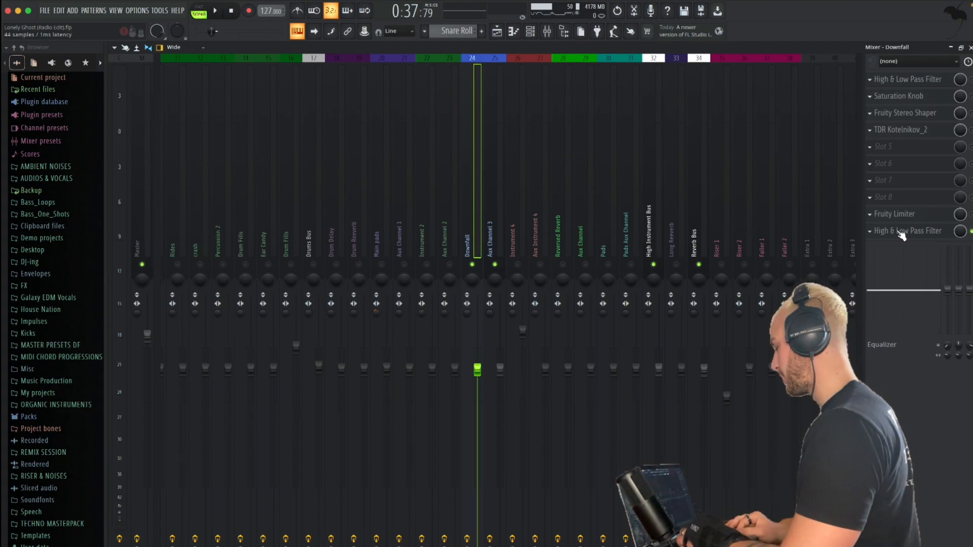
# Boost band 6 in Downfall's High & Low Pass Filter to a narrow peak of about +18 dB near 2.8 kHz
pyautogui.click(902, 232)
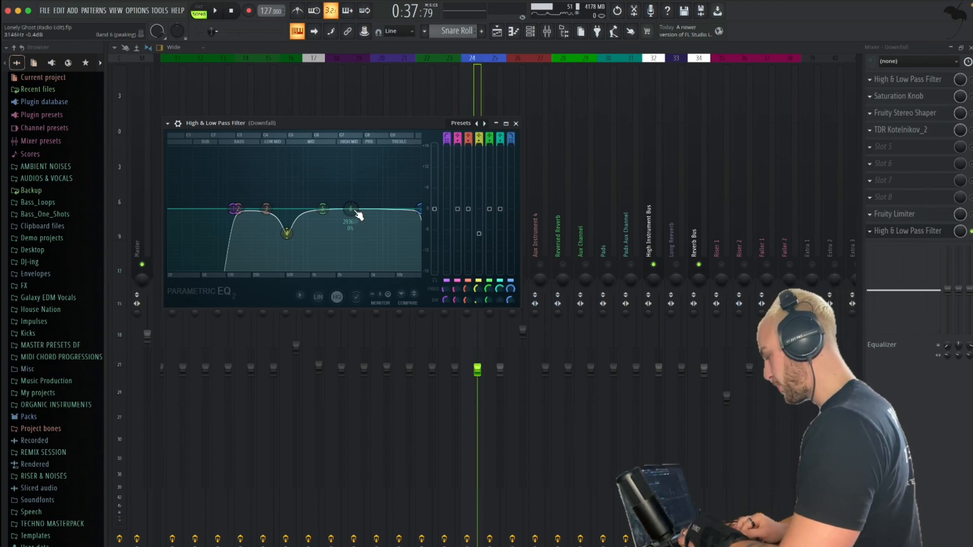
pyautogui.moveTo(350, 204); pyautogui.dragTo(352, 201)
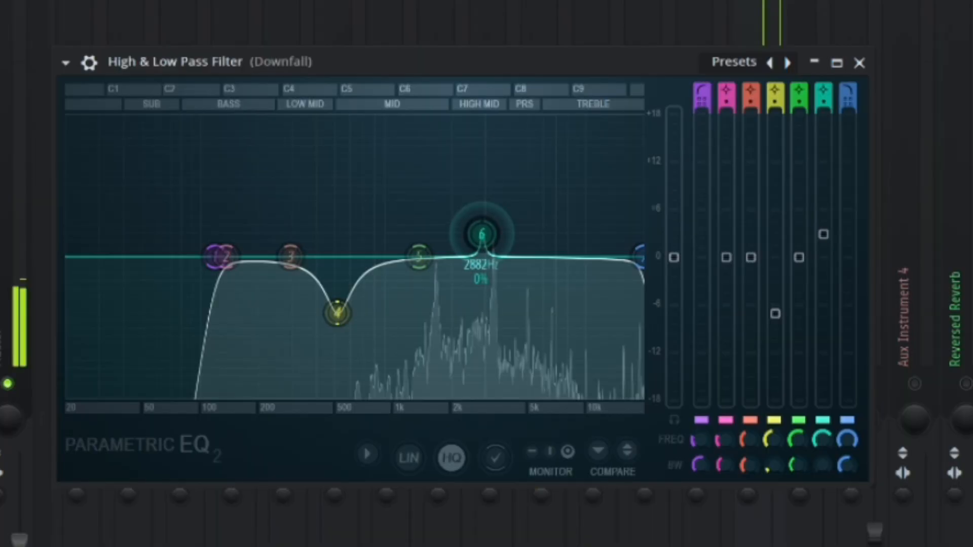
pyautogui.moveTo(354, 202); pyautogui.dragTo(353, 170)
pyautogui.moveTo(481, 159); pyautogui.dragTo(481, 120)
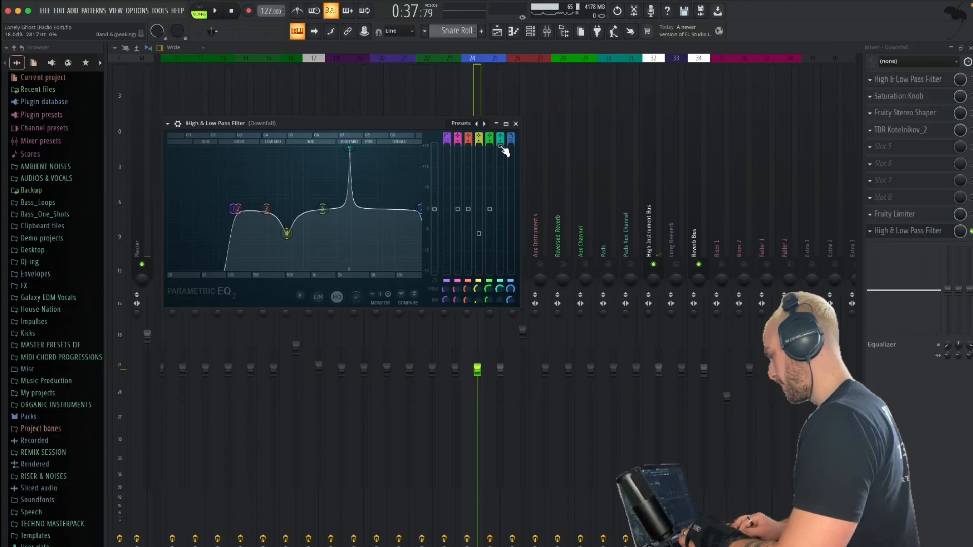
pyautogui.moveTo(824, 114); pyautogui.dragTo(824, 115)
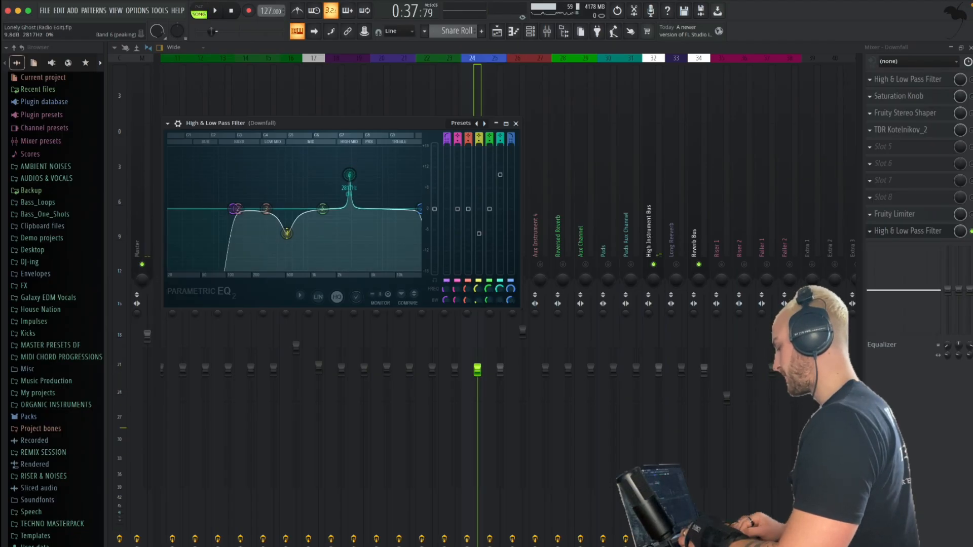
# Turn Downfall's band 6 into a cut of about 5 dB, audition it, and close the filter
pyautogui.moveTo(500, 219); pyautogui.dragTo(502, 226)
pyautogui.press('space')
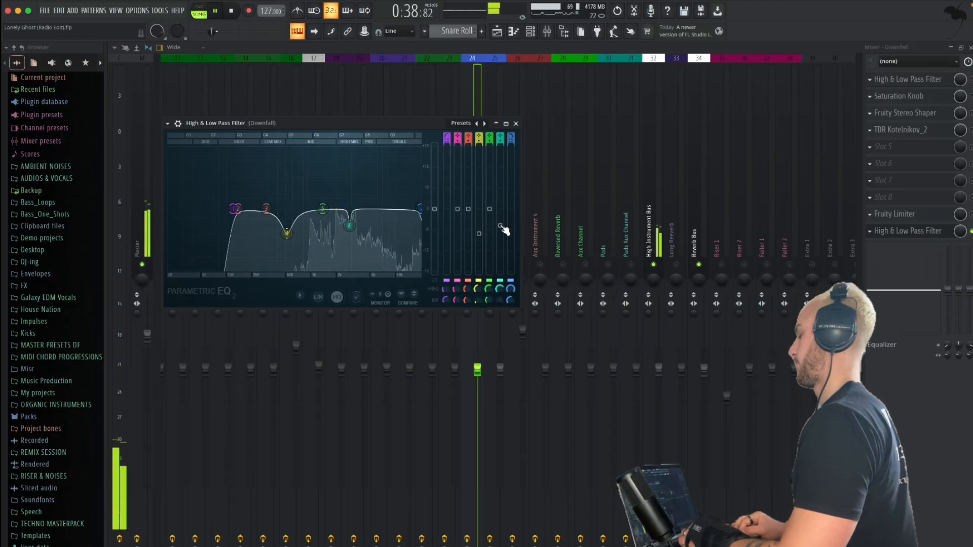
pyautogui.press('space')
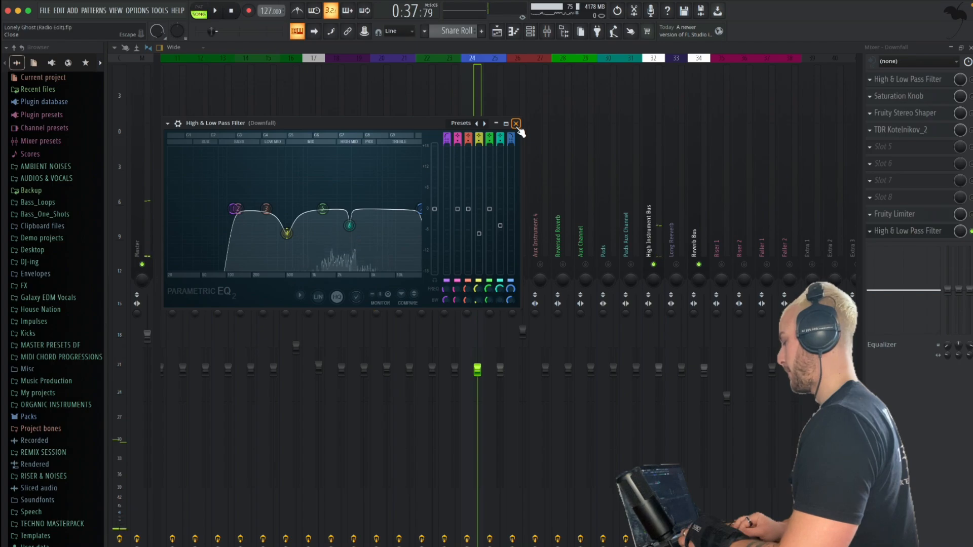
pyautogui.click(516, 124)
pyautogui.press('space')
# Bring Main pads and Aux Channel 1 back in alongside Downfall during playback and select Main pads
pyautogui.press('space')
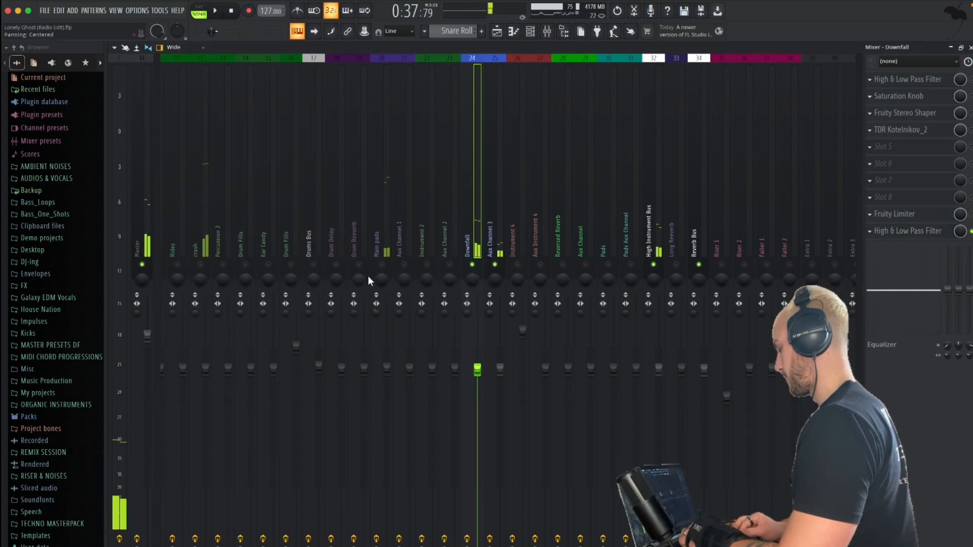
pyautogui.click(382, 265)
pyautogui.press('space')
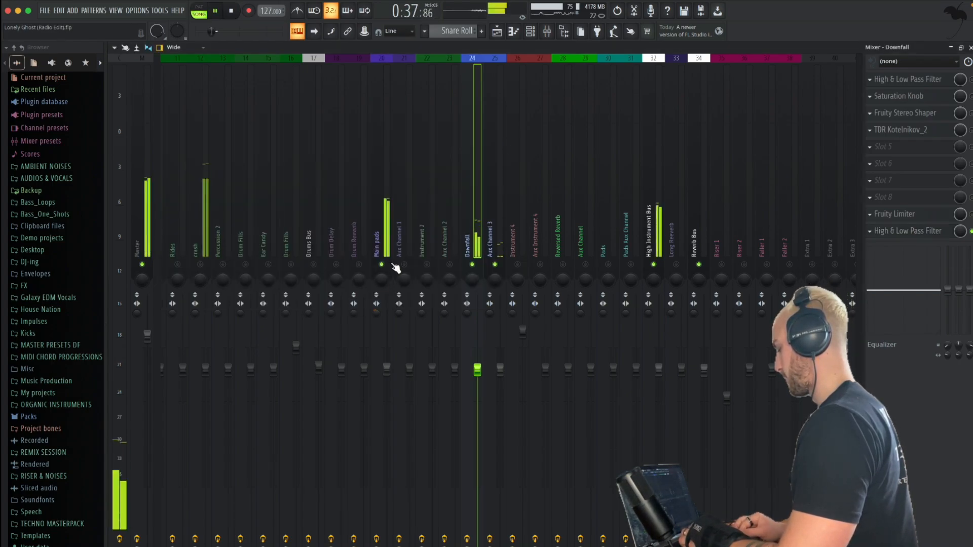
pyautogui.click(388, 238)
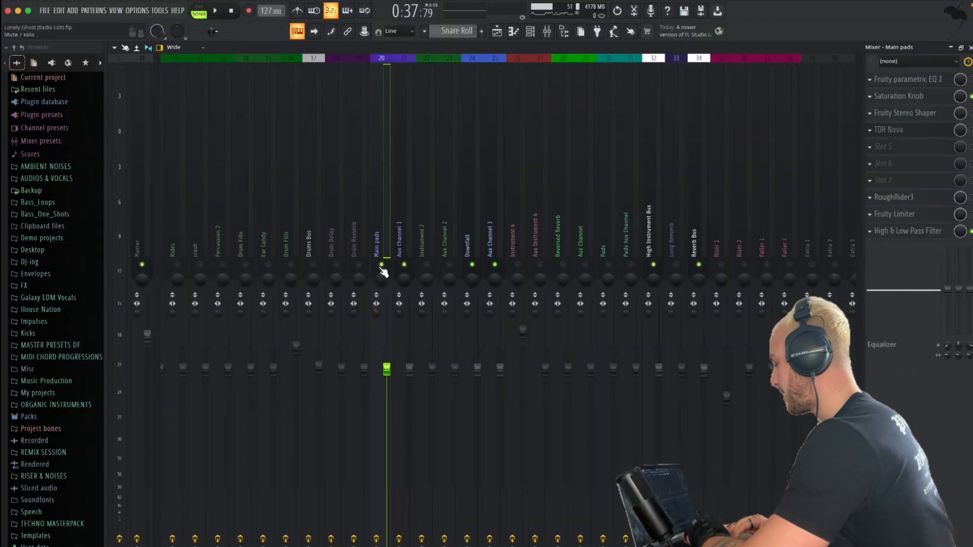
# Unmute all mixer channels and play the full mix
pyautogui.press('space')
pyautogui.scroll(6, 376, 208)
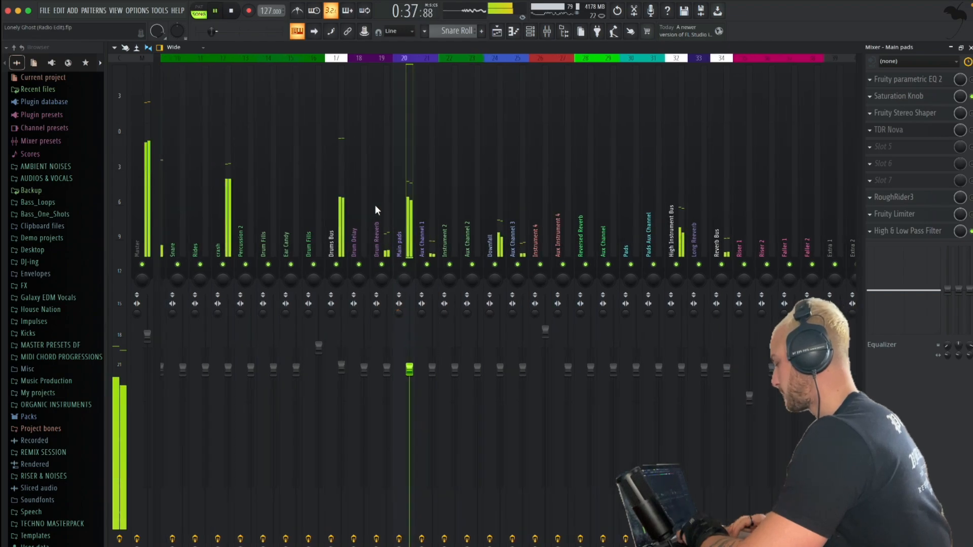
pyautogui.scroll(4, 375, 210)
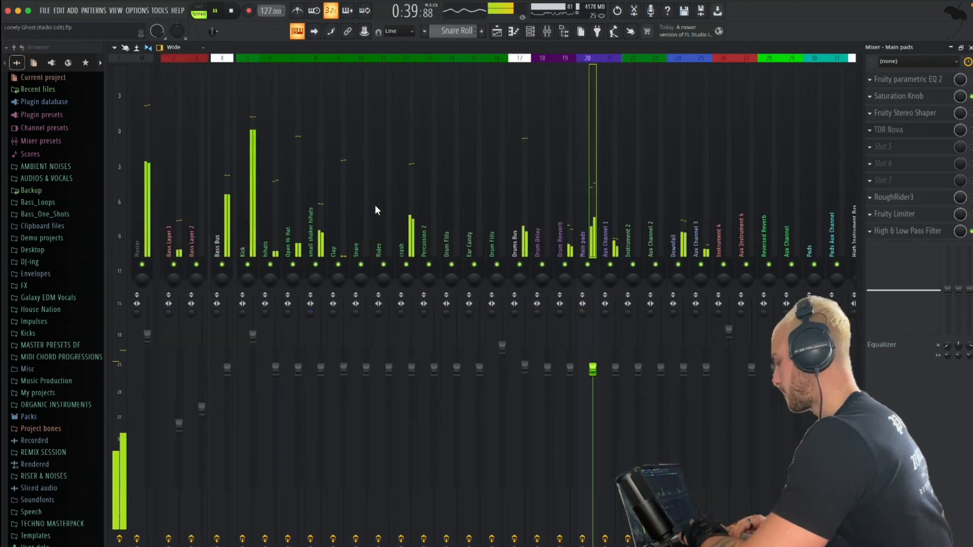
pyautogui.press('space')
# Raise the attack by ear in the crash channel's Fruity Limiter during playback and close the limiter
pyautogui.click(429, 221)
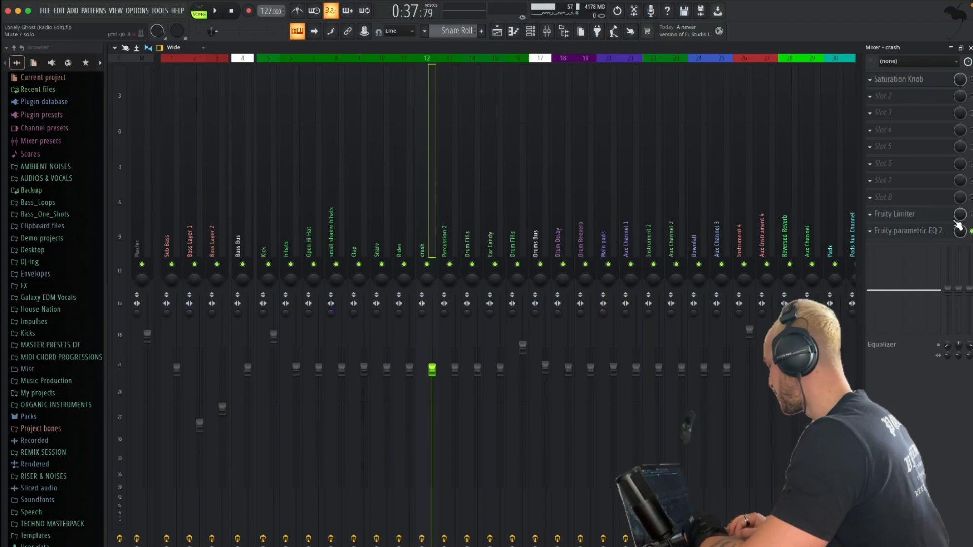
pyautogui.click(924, 215)
pyautogui.moveTo(234, 66); pyautogui.dragTo(382, 83)
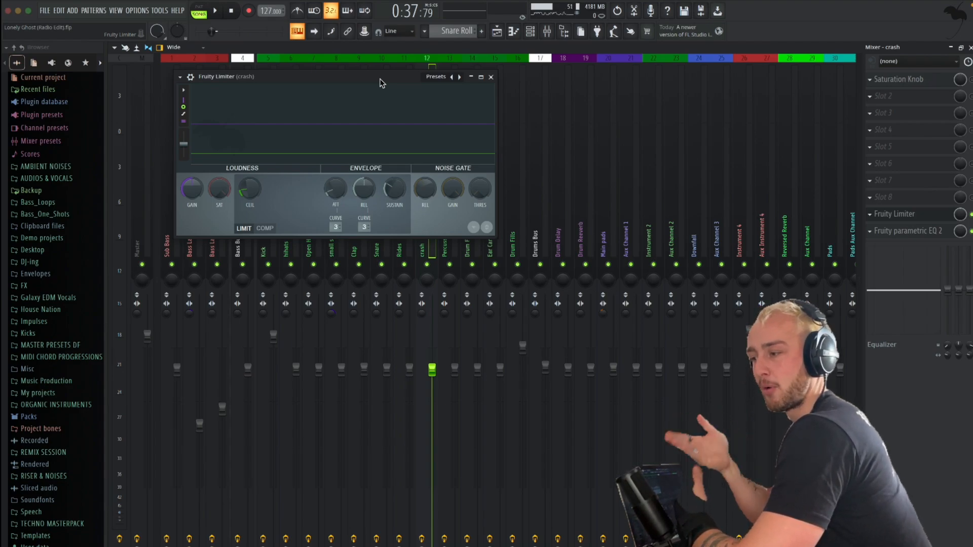
pyautogui.moveTo(381, 83); pyautogui.dragTo(381, 62)
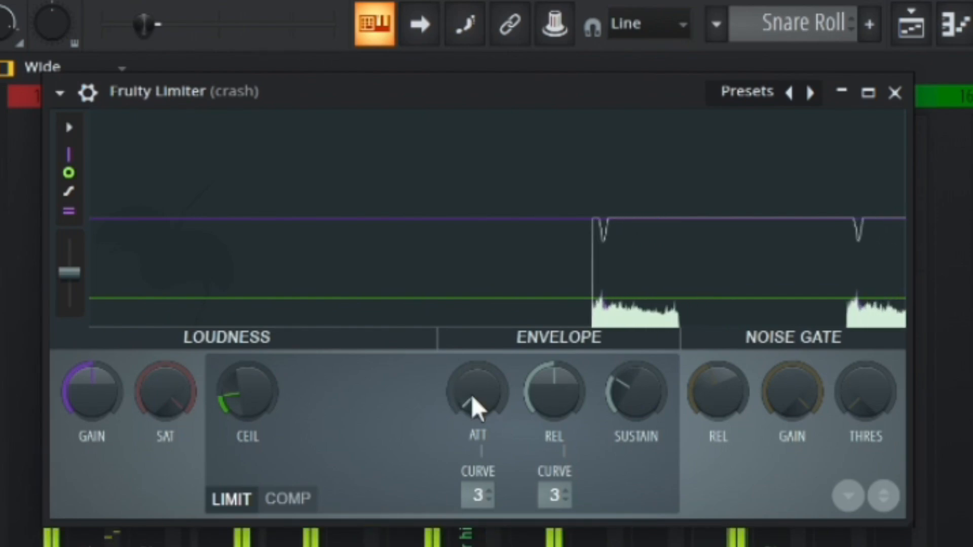
pyautogui.moveTo(472, 401); pyautogui.dragTo(472, 415)
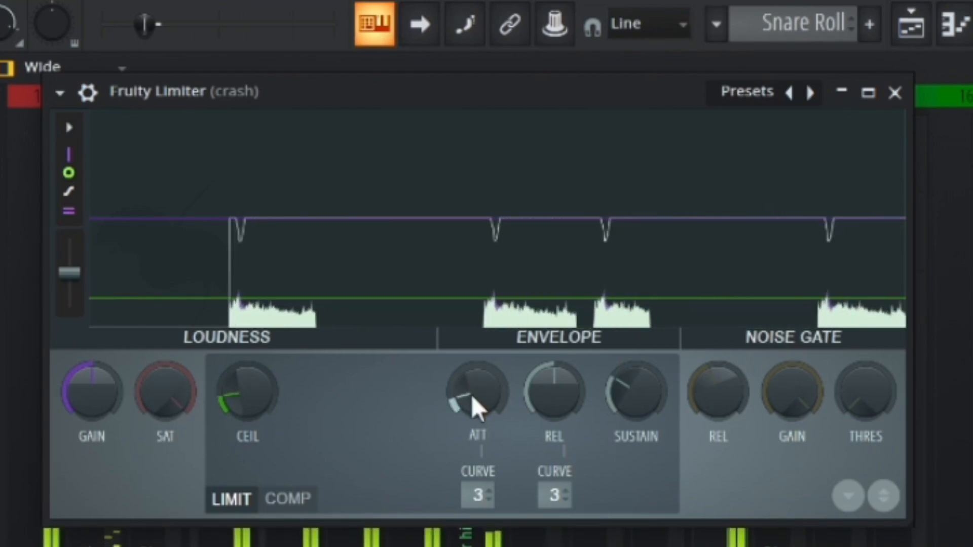
pyautogui.click(895, 93)
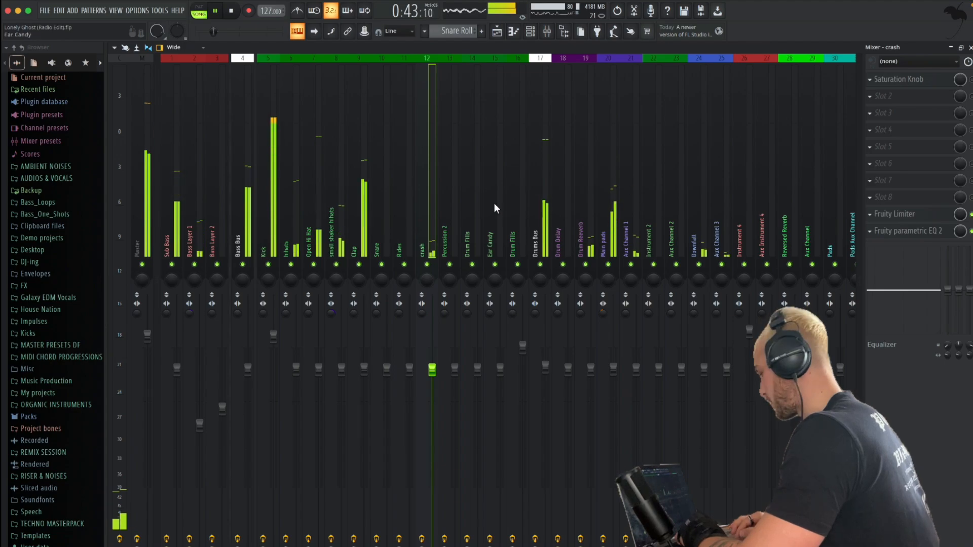
pyautogui.press('space')
# Cut band 6 by about 4.5 dB near 4.5 kHz in the crash channel's Fruity Parametric EQ 2 while auditioning it
pyautogui.click(920, 232)
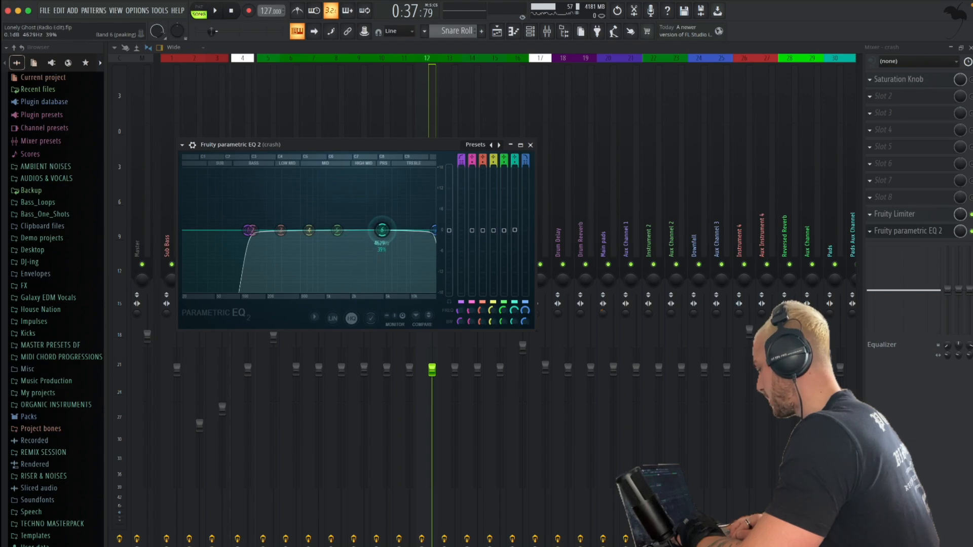
pyautogui.moveTo(382, 230); pyautogui.dragTo(380, 256)
pyautogui.press('space')
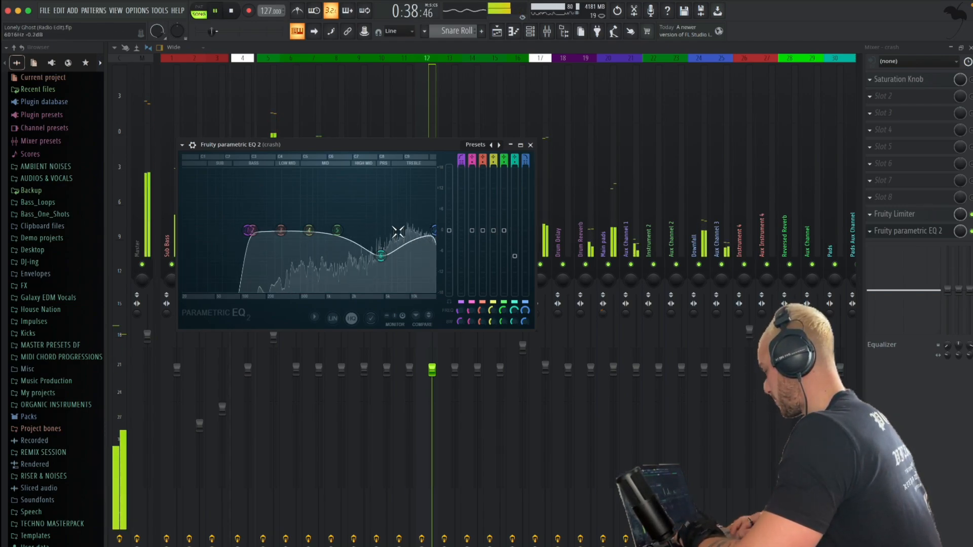
pyautogui.press('space')
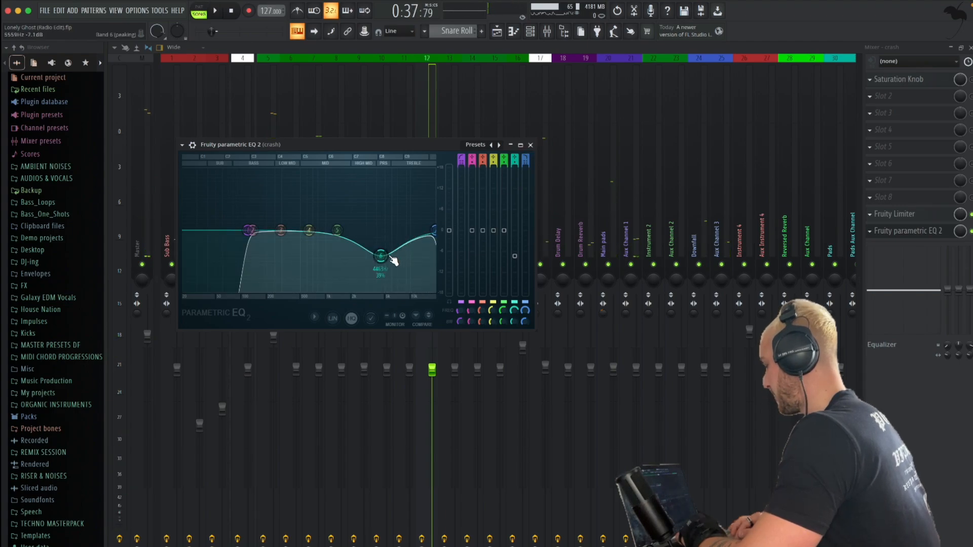
pyautogui.press('space')
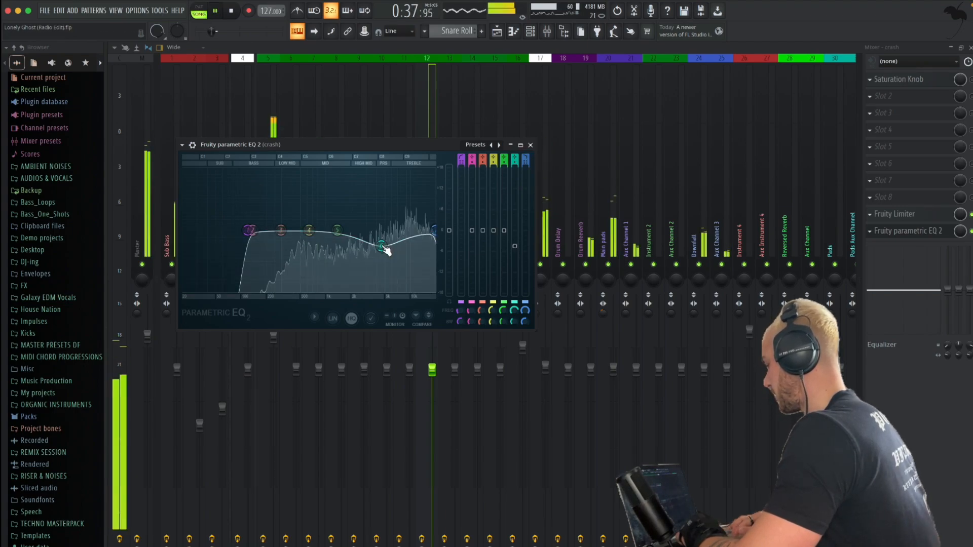
pyautogui.click(530, 145)
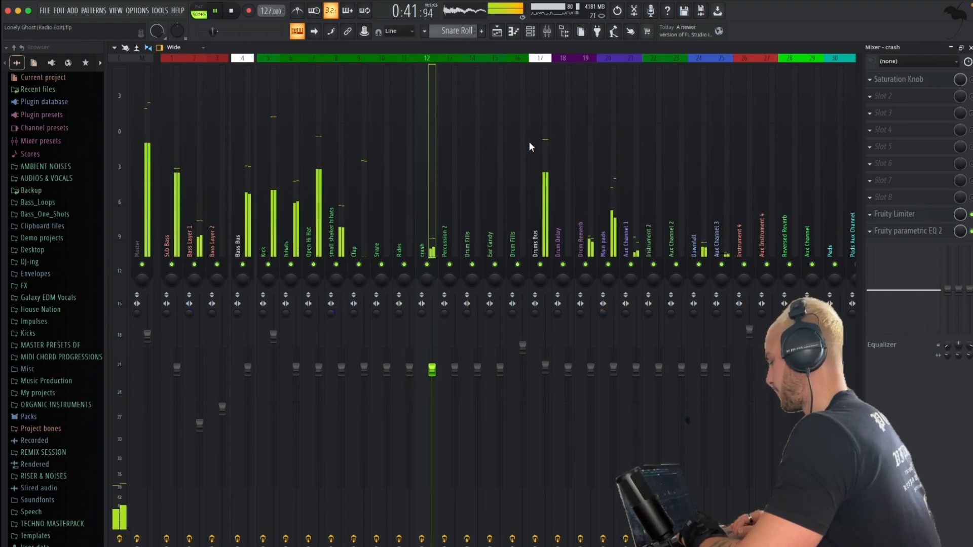
pyautogui.press('space')
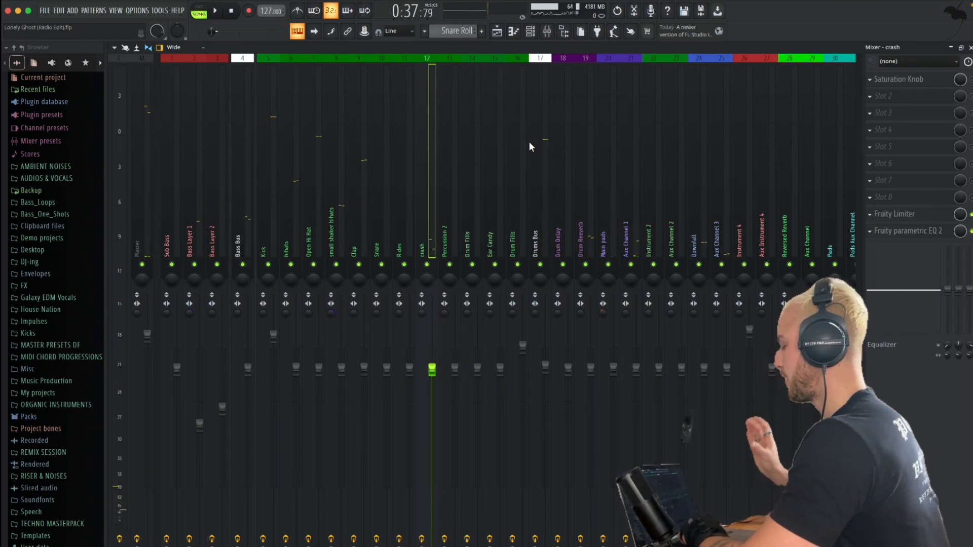
# Audition the drums on their own by soloing Kick, re-enabling the other drum channels and muting Main pads, Bass Layer 1 and Sub Bass
pyautogui.rightClick(269, 265)
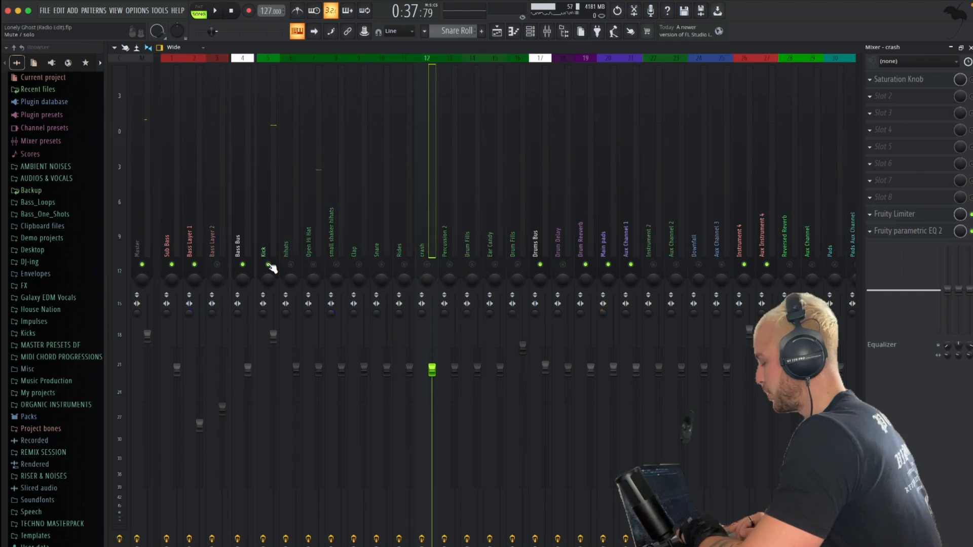
pyautogui.click(360, 263)
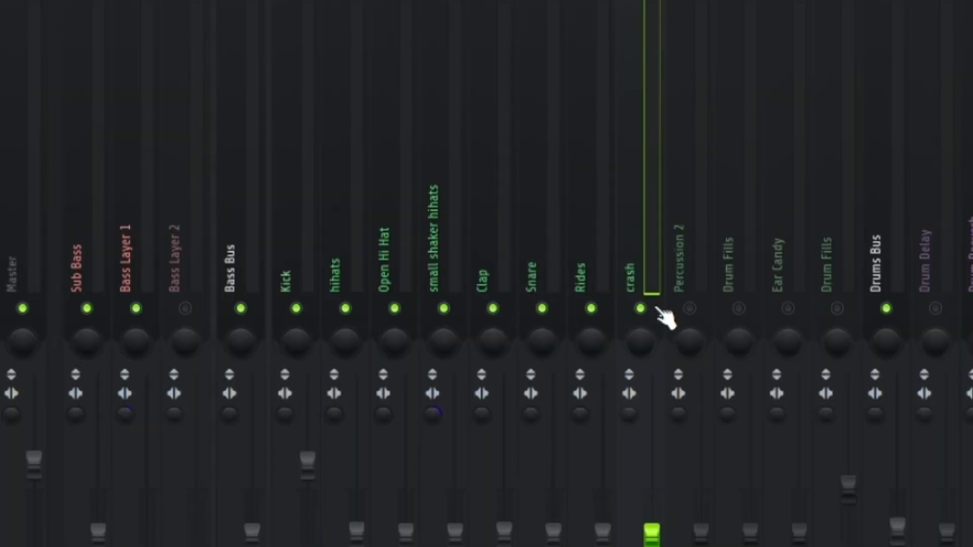
pyautogui.click(847, 306)
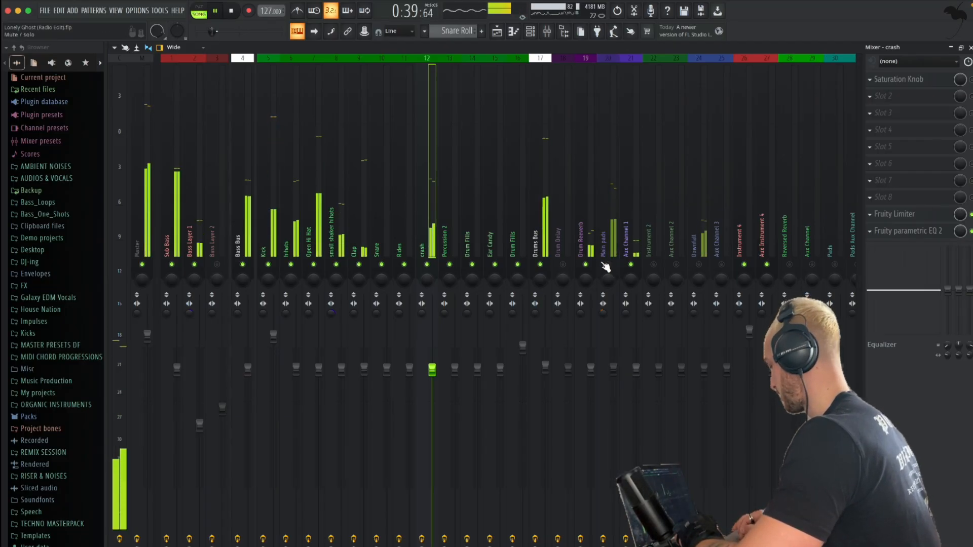
pyautogui.click(193, 264)
pyautogui.click(170, 264)
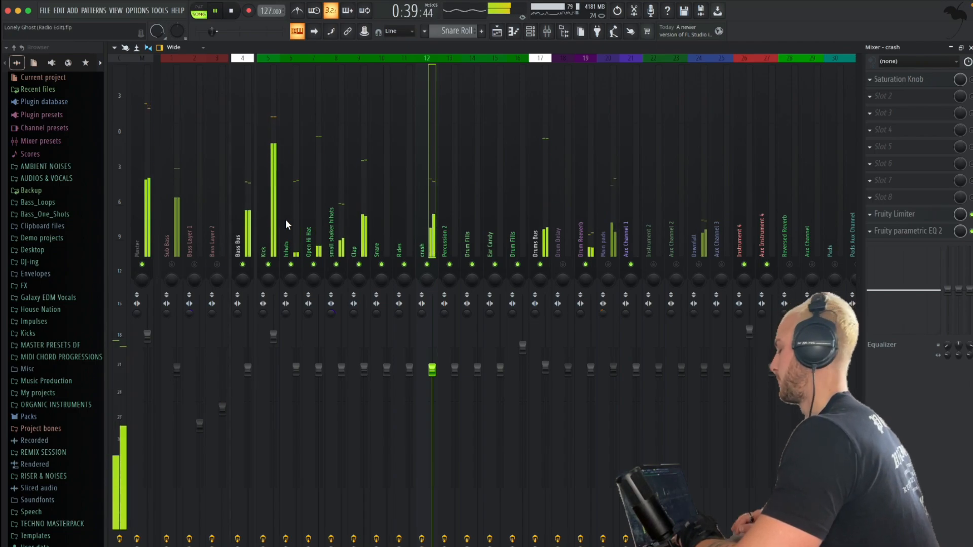
# Select Open Hi Hat and audition the drums with Kick muted
pyautogui.click(314, 227)
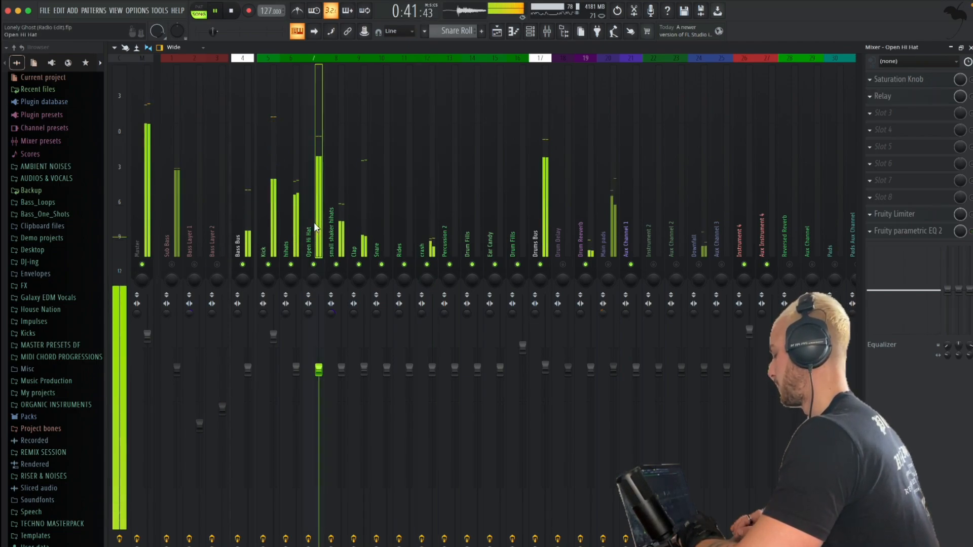
pyautogui.click(268, 265)
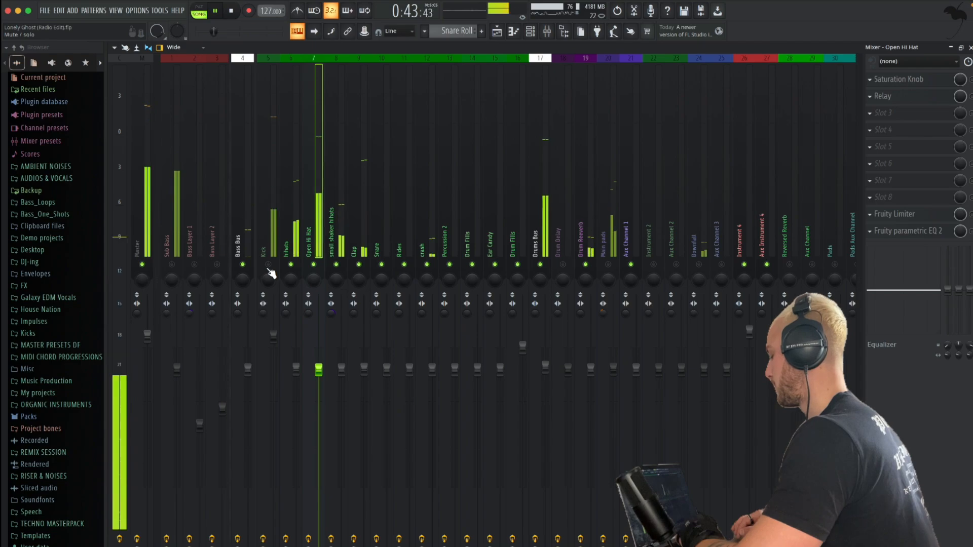
pyautogui.press('space')
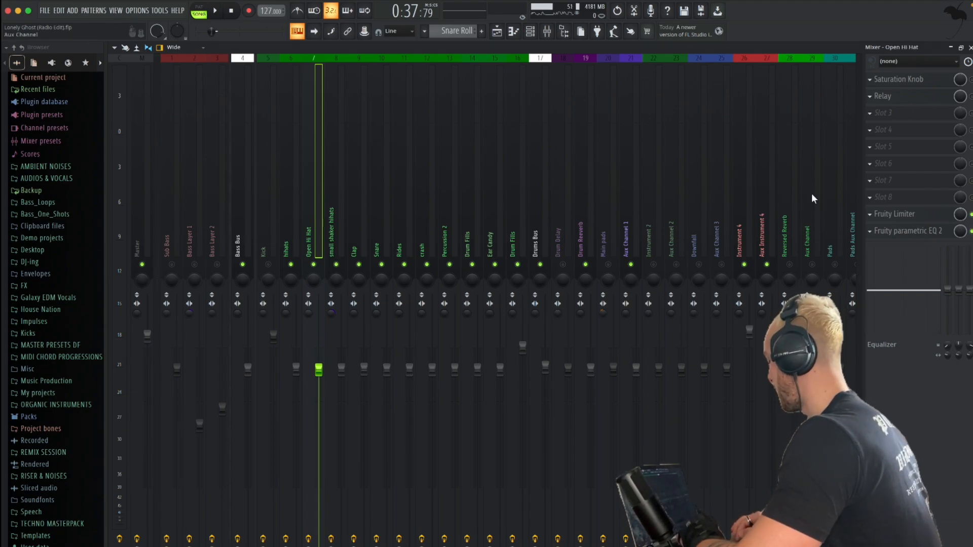
# Raise the ceiling slightly by ear in the Open Hi Hat channel's Fruity Limiter during playback and close the limiter
pyautogui.click(915, 221)
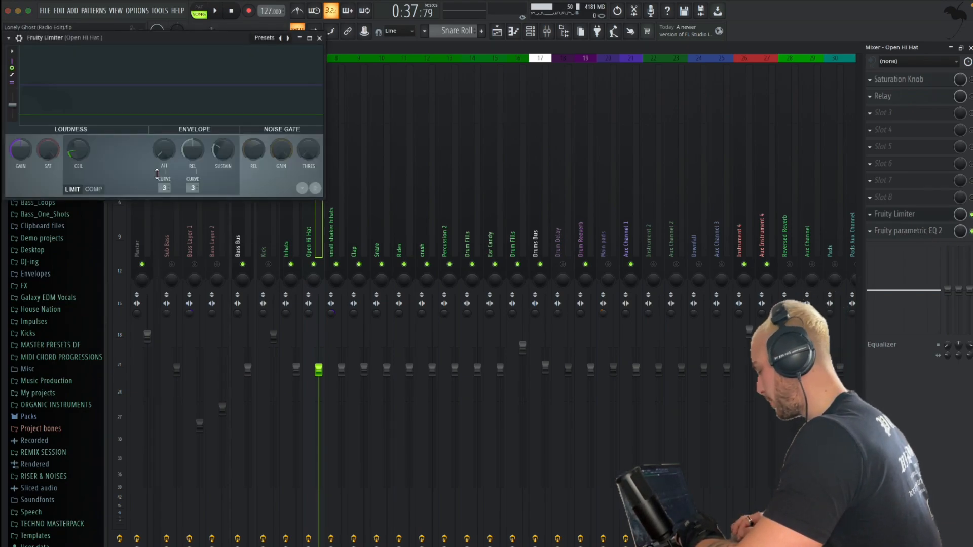
pyautogui.moveTo(147, 40); pyautogui.dragTo(214, 63)
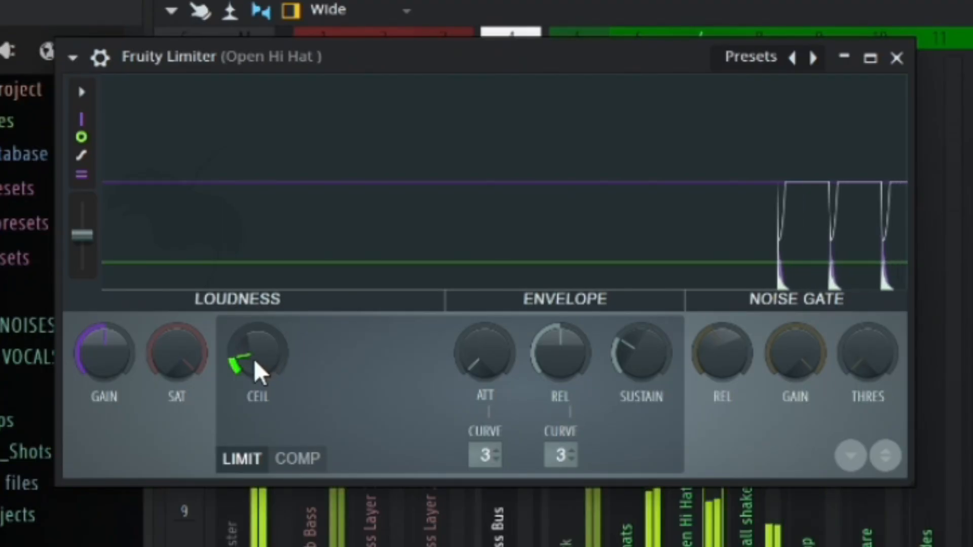
pyautogui.moveTo(253, 359); pyautogui.dragTo(253, 354)
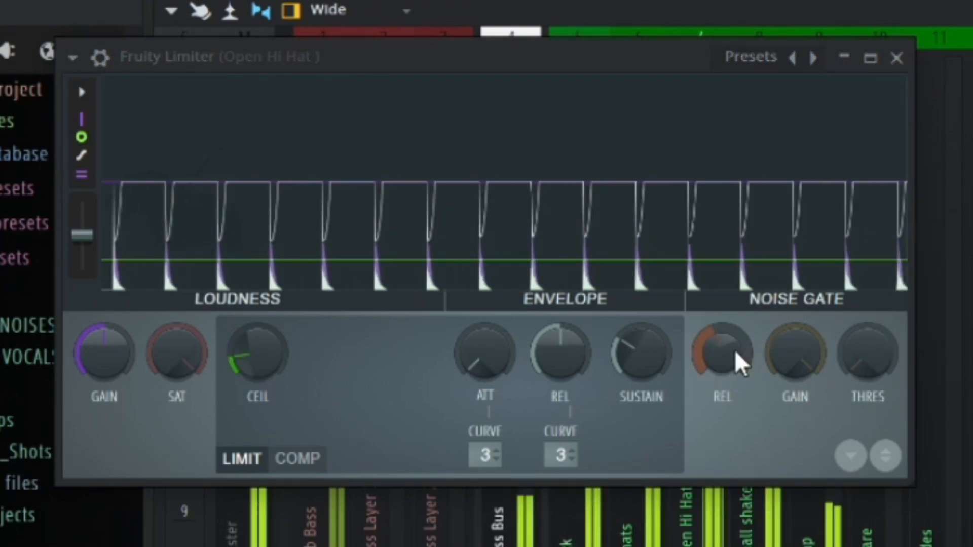
pyautogui.moveTo(254, 355); pyautogui.dragTo(276, 375)
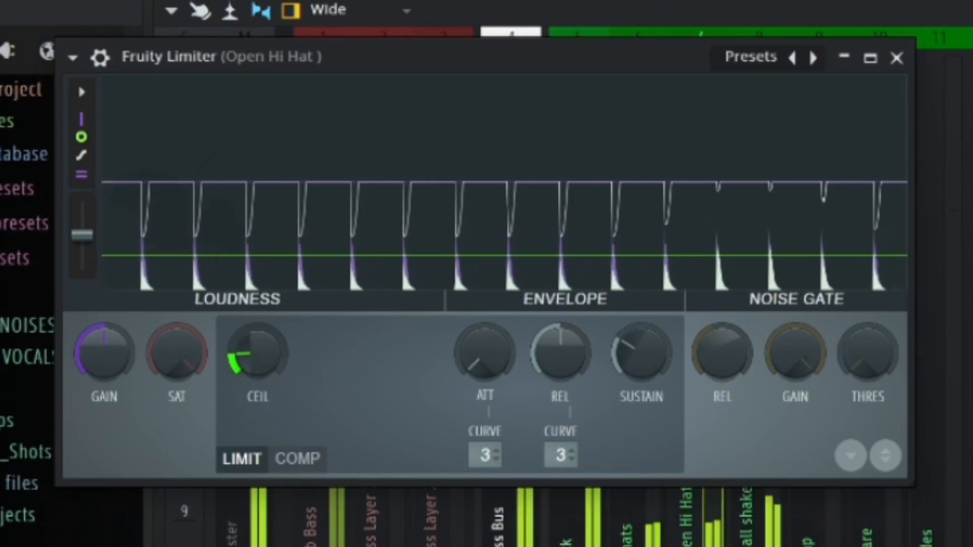
pyautogui.click(896, 58)
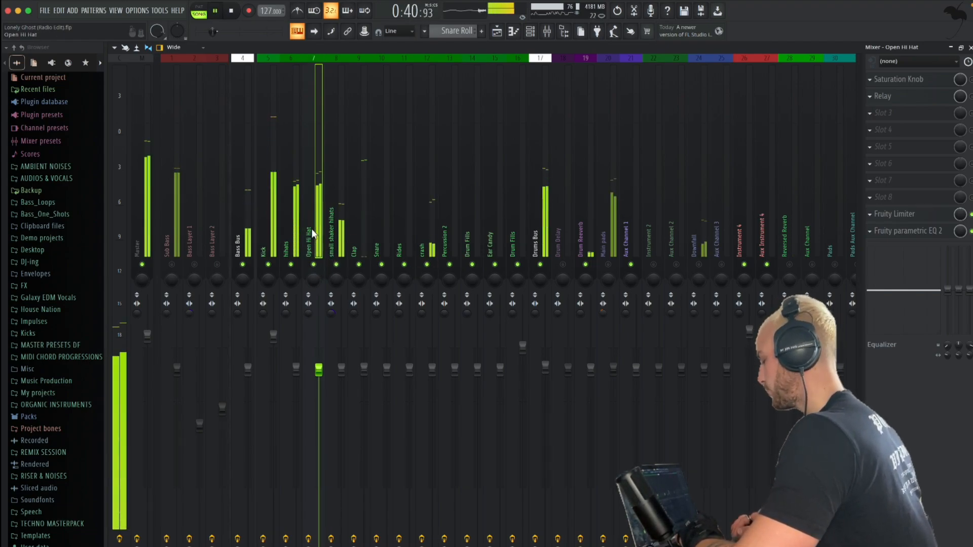
# Set Open Hi Hat's send to the Drum Reverb channel to about 36% while auditioning the drums, and check the routing between both channels
pyautogui.press('space')
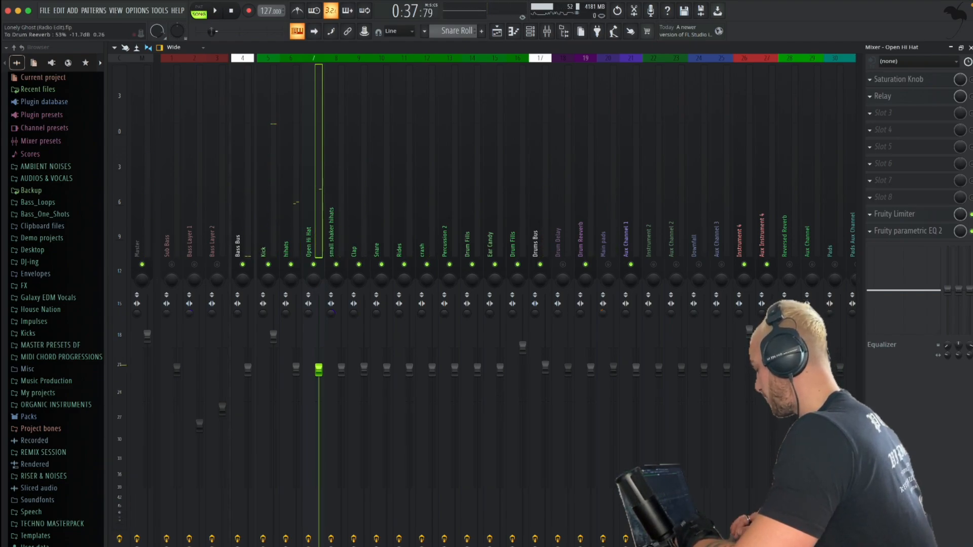
pyautogui.press('space')
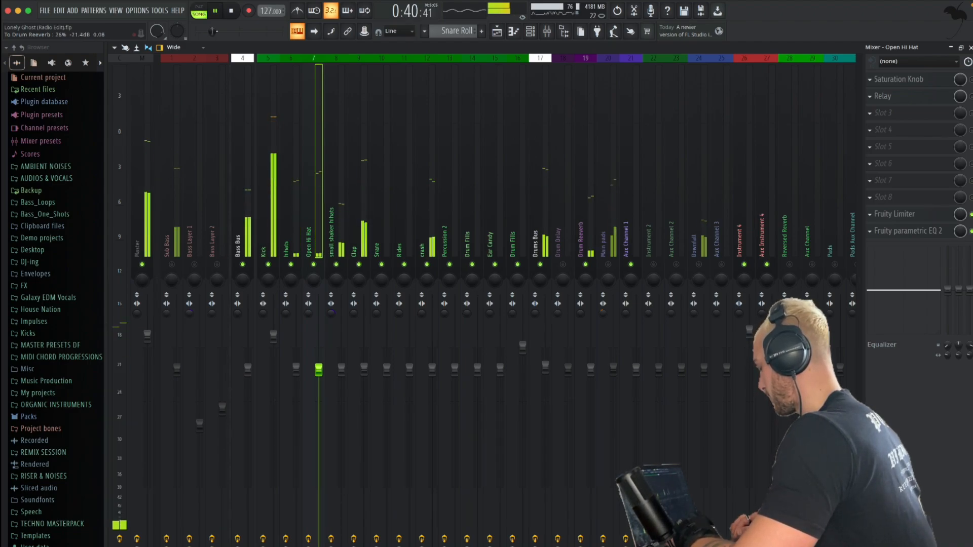
pyautogui.press('space')
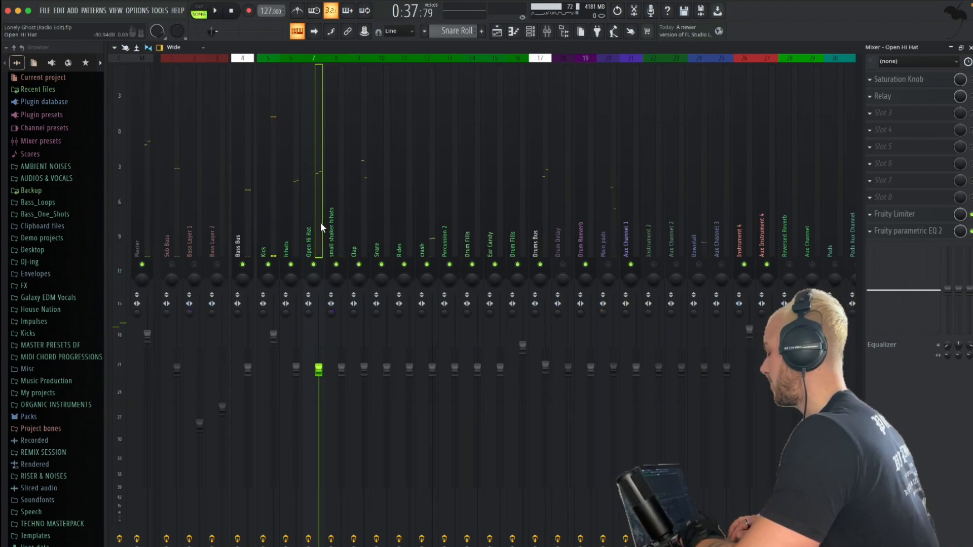
pyautogui.click(582, 224)
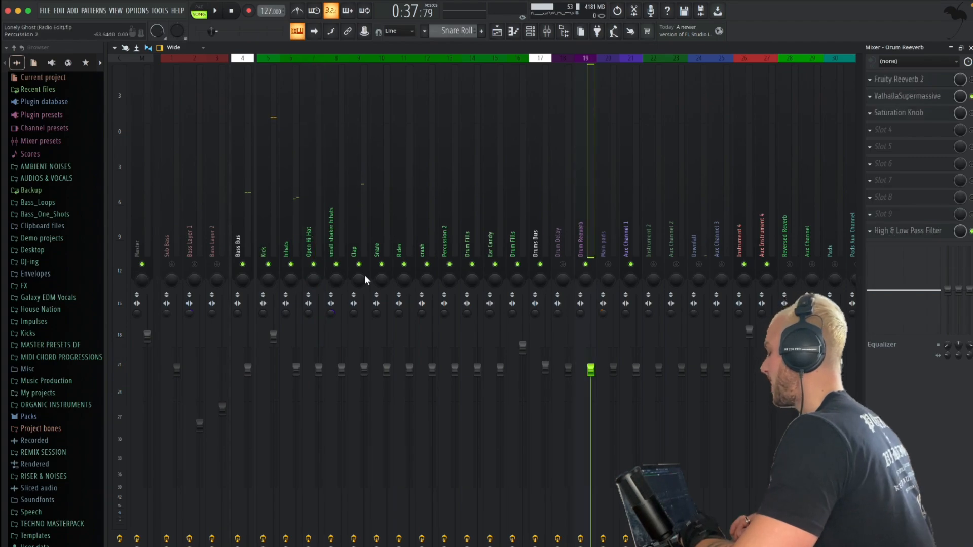
pyautogui.click(309, 197)
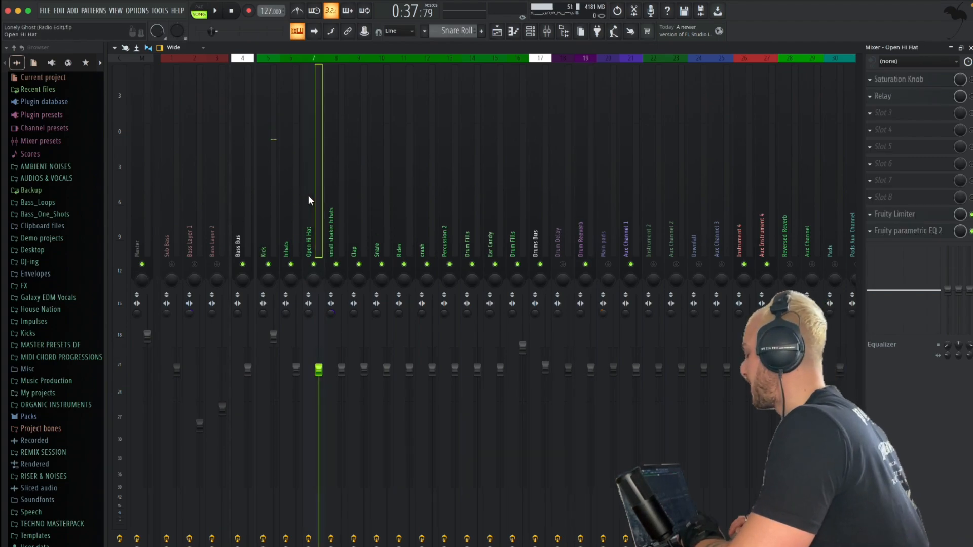
pyautogui.click(582, 221)
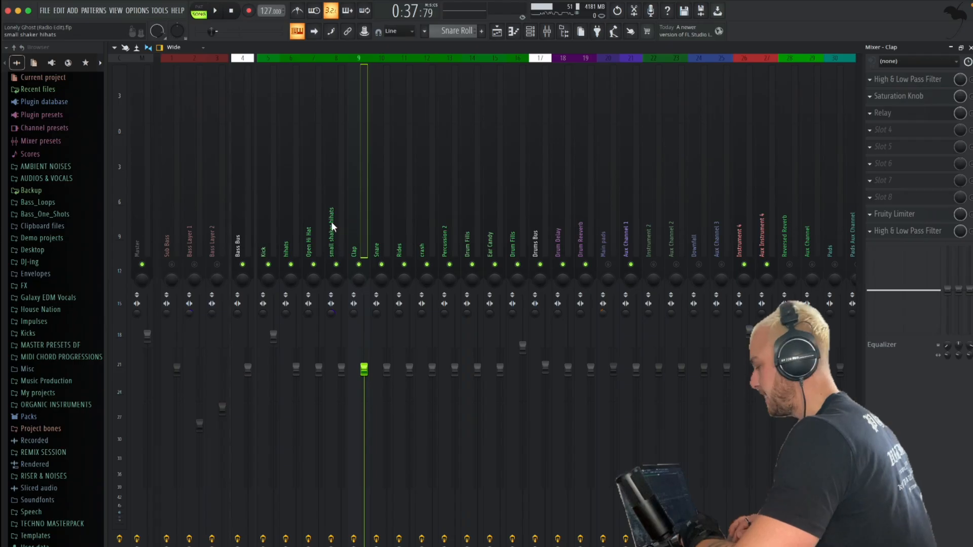
# Check the small shaker hihats and Open Hi Hat channels, select Clap and audition the drums
pyautogui.click(332, 225)
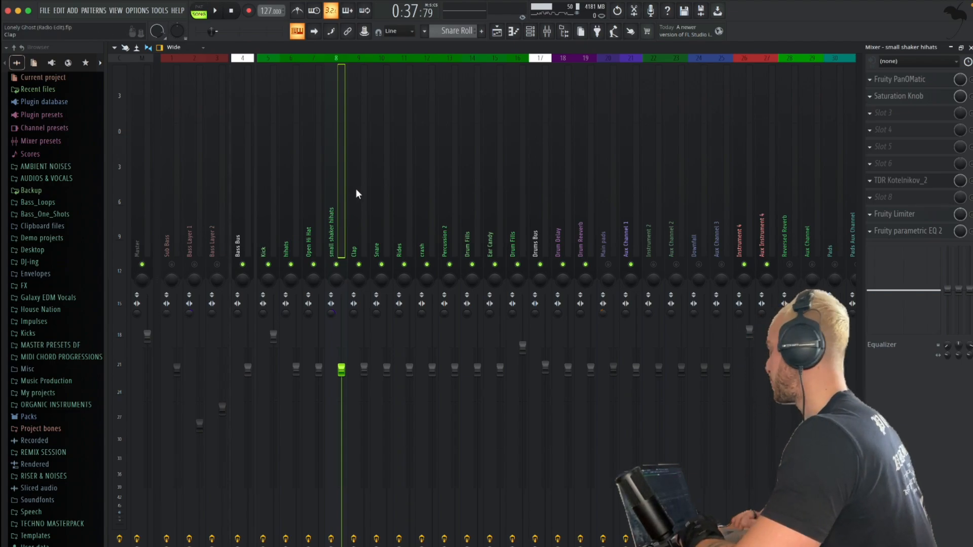
pyautogui.click(318, 214)
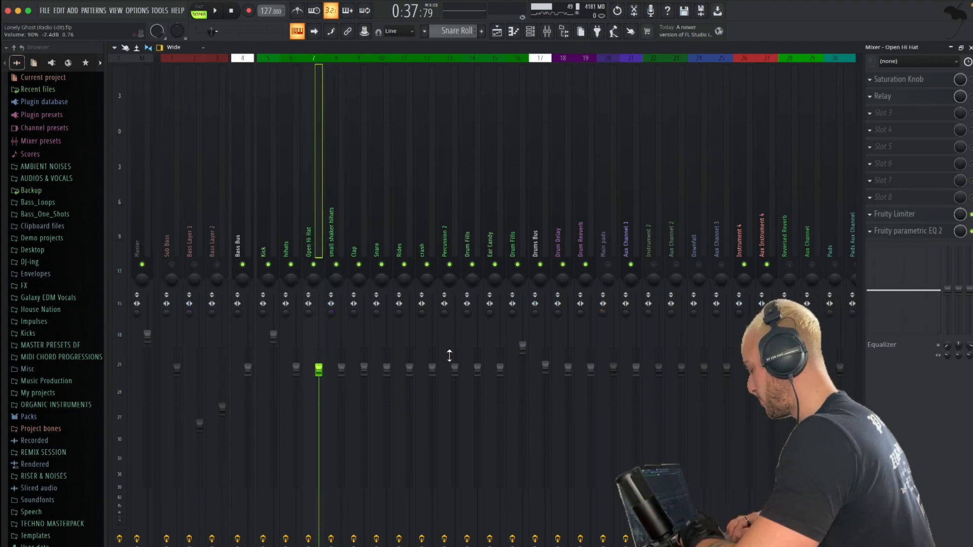
pyautogui.click(354, 223)
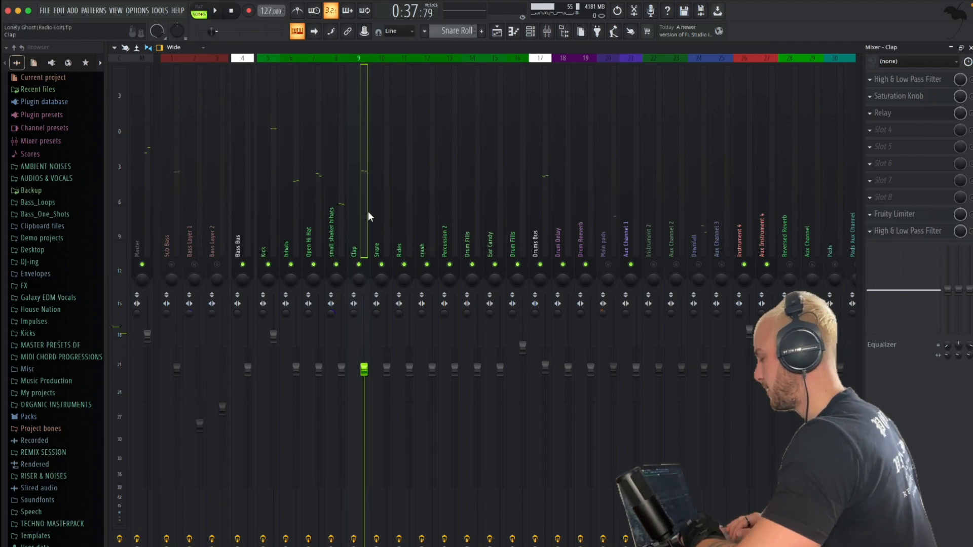
pyautogui.press('space')
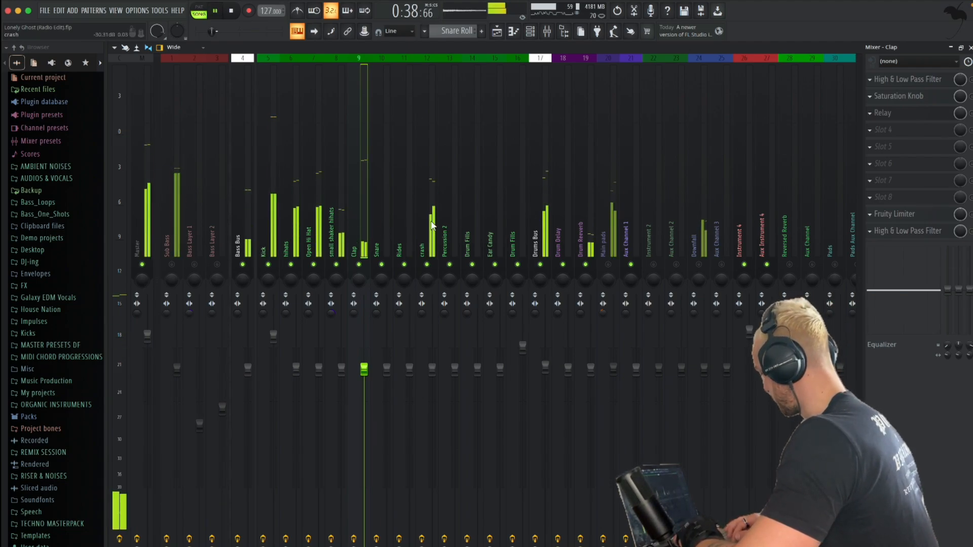
pyautogui.press('space')
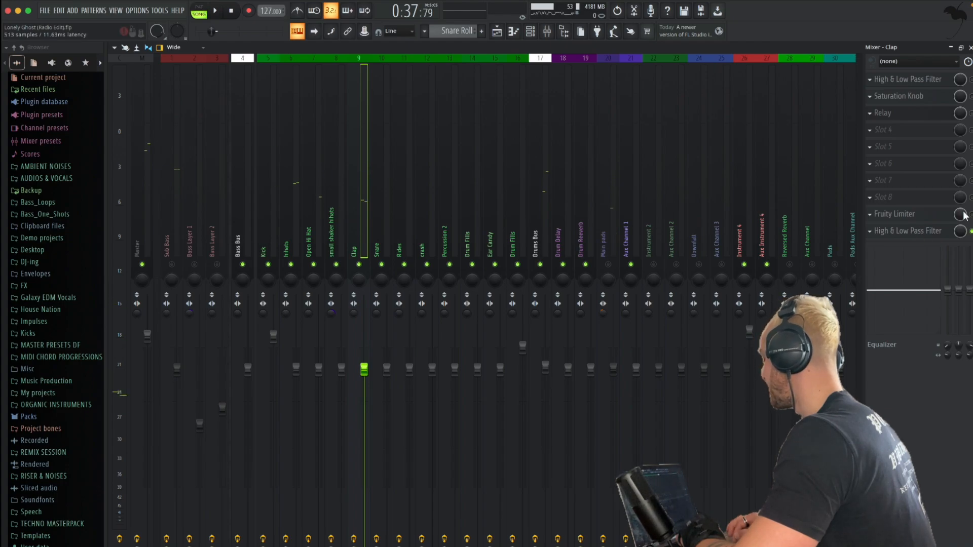
# Move band 6 to a shallow cut at a slightly lower frequency in Clap's High & Low Pass Filter, comparing it with a boost during playback
pyautogui.click(939, 236)
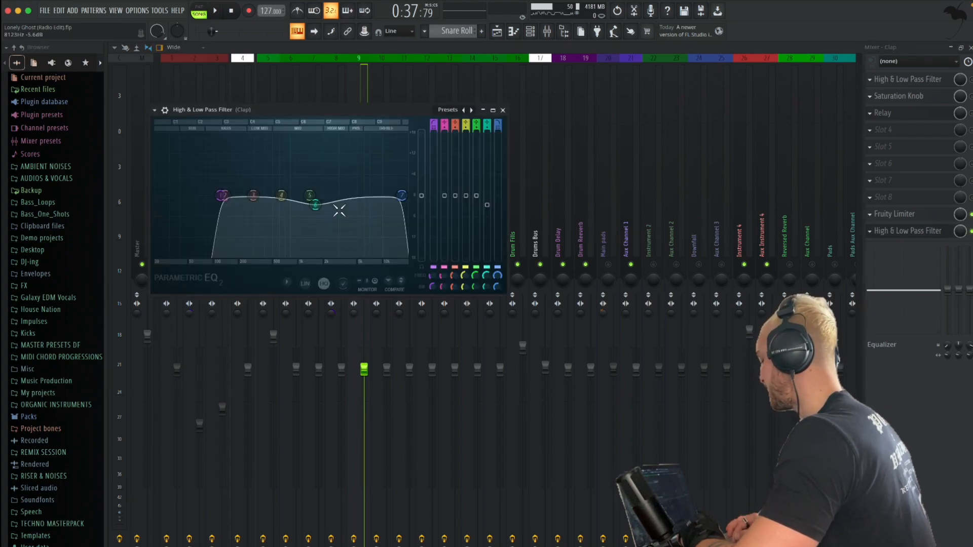
pyautogui.press('space')
pyautogui.click(502, 105)
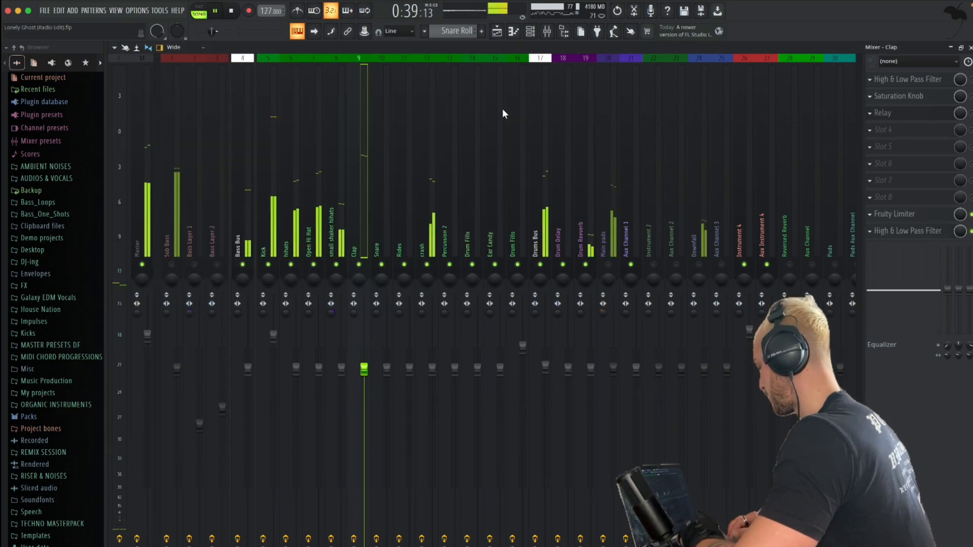
pyautogui.click(881, 231)
pyautogui.moveTo(315, 200); pyautogui.dragTo(319, 179)
pyautogui.hotkey('ctrl', 'z')
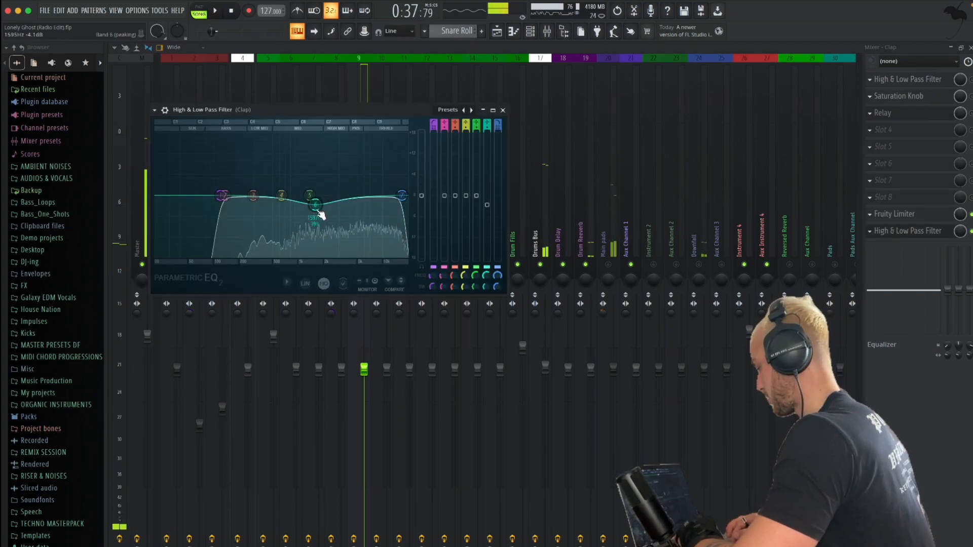
pyautogui.hotkey('ctrl', 'z')
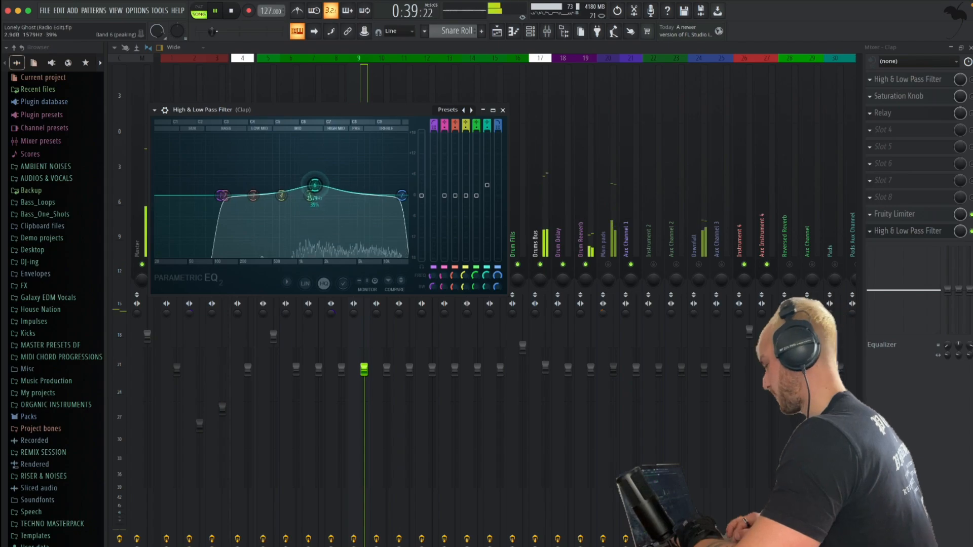
pyautogui.moveTo(321, 186); pyautogui.dragTo(304, 203)
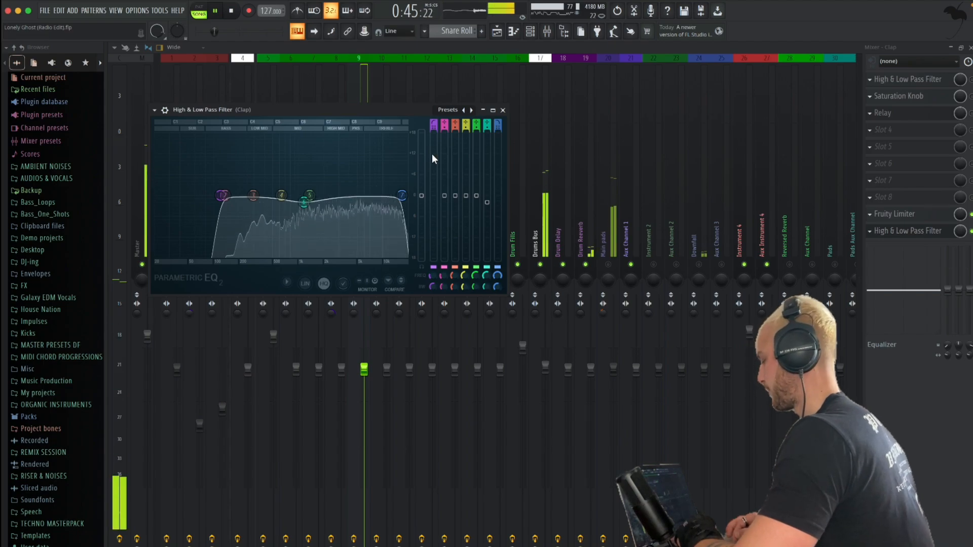
pyautogui.press('space')
pyautogui.click(503, 110)
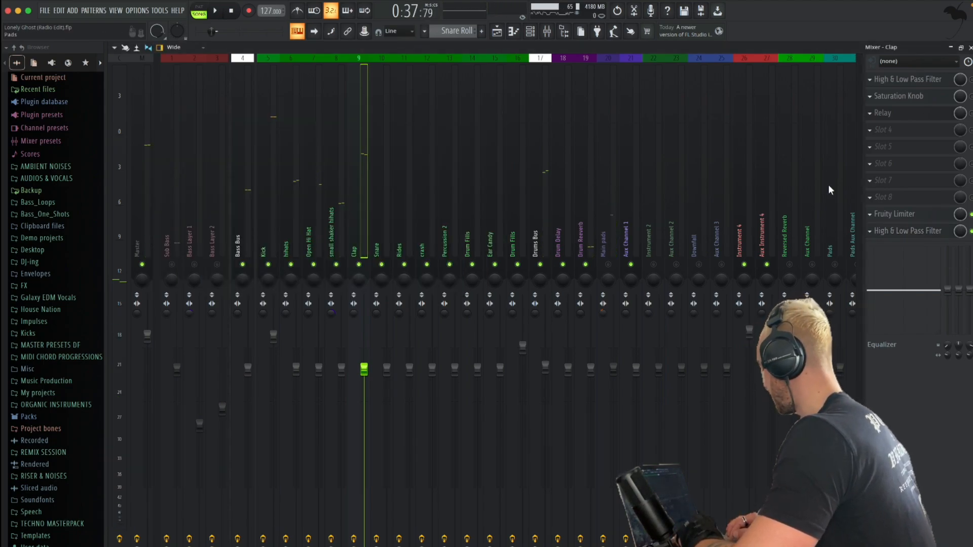
# Set the ceiling to about -13 dB in the Clap channel's Fruity Limiter during playback, close the limiter and stop playback
pyautogui.click(892, 217)
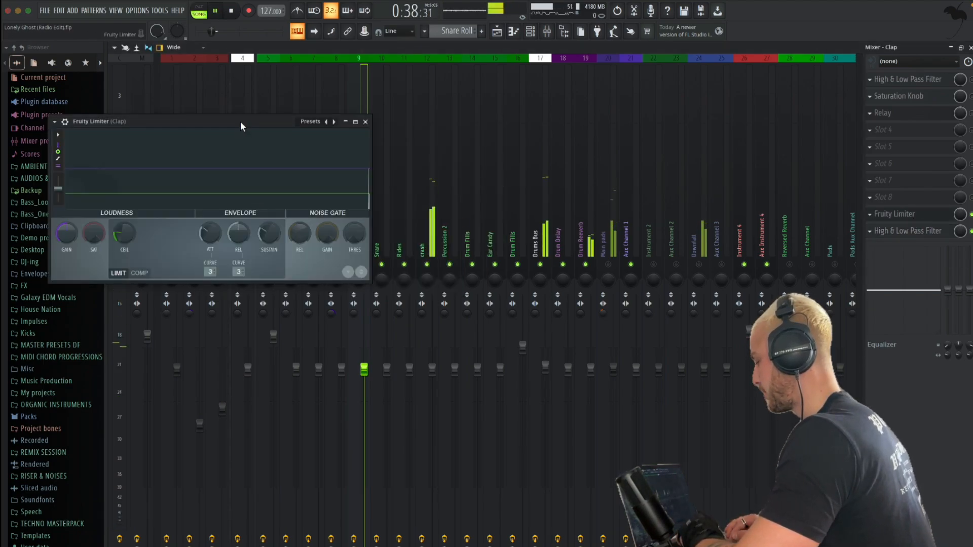
pyautogui.moveTo(240, 122); pyautogui.dragTo(358, 120)
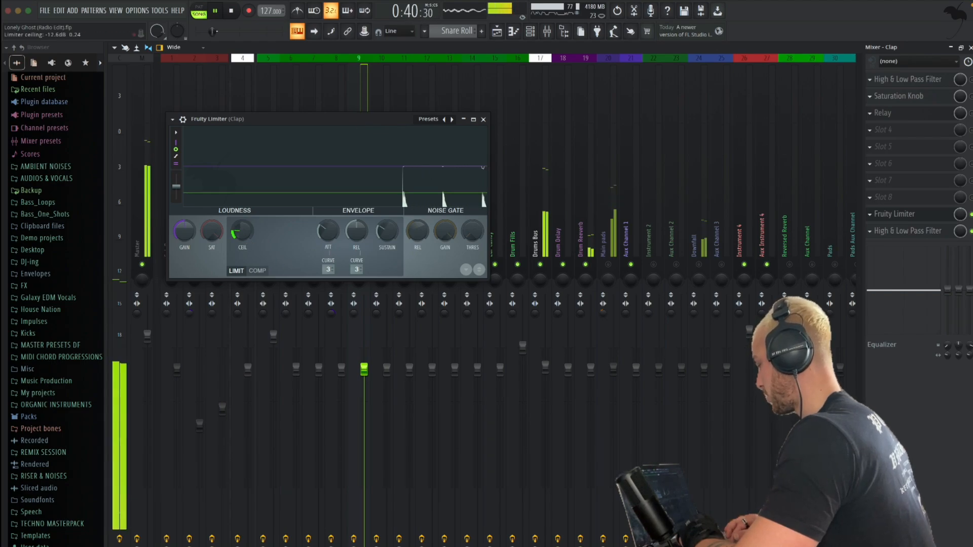
pyautogui.moveTo(243, 234); pyautogui.dragTo(242, 236)
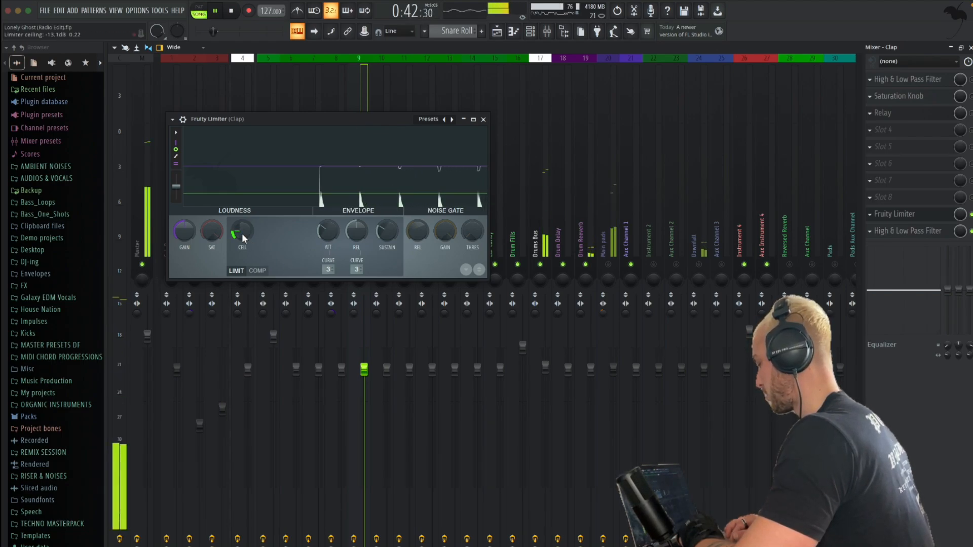
pyautogui.click(483, 120)
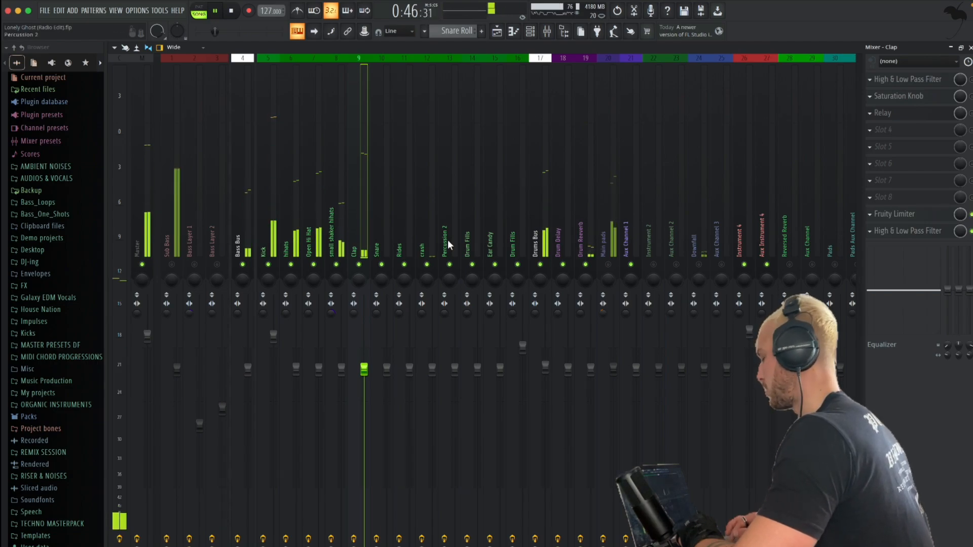
pyautogui.press('space')
# Select the Open Hi Hat channel and briefly audition it within the drums
pyautogui.click(318, 251)
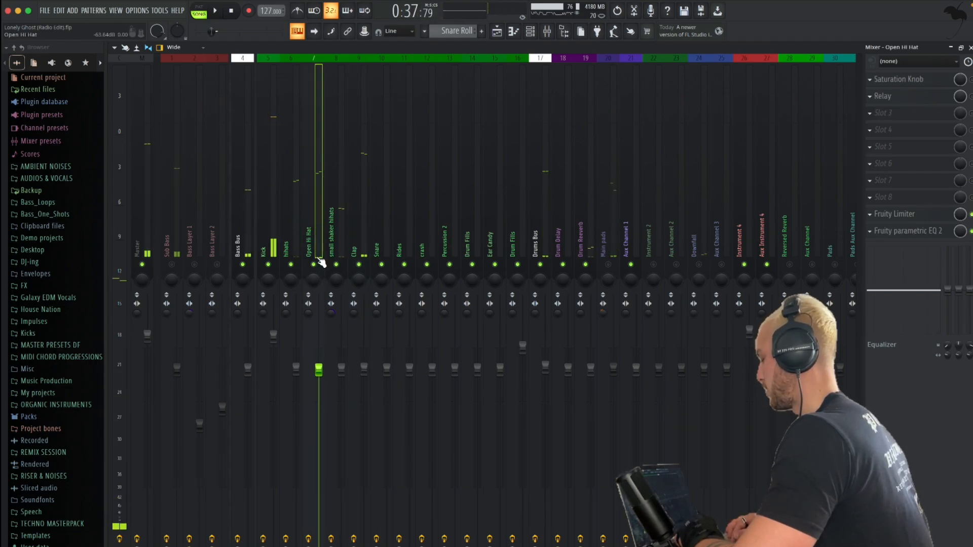
pyautogui.press('space')
pyautogui.press('space')
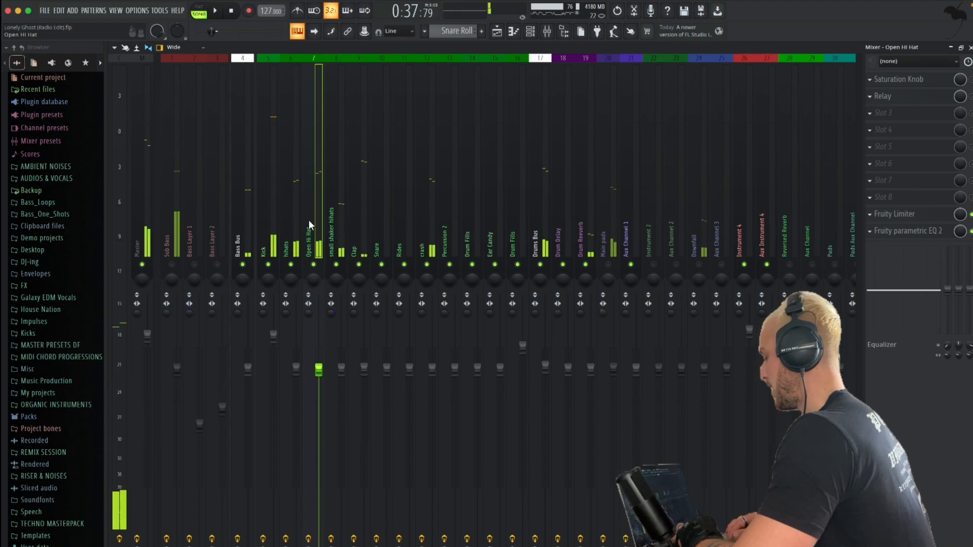
# Solo the Open Hi Hat channel, open its Relay plugin and start playback
pyautogui.rightClick(313, 265)
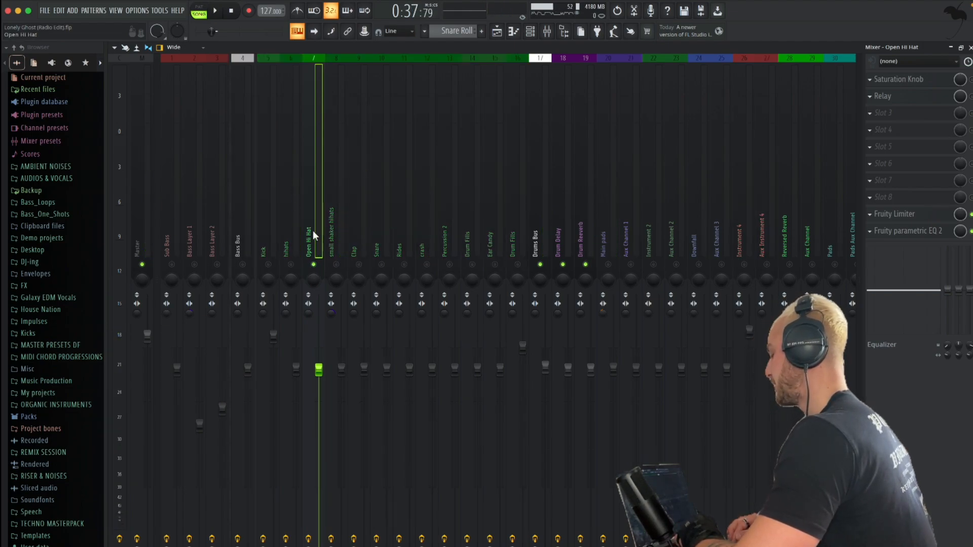
pyautogui.click(953, 98)
pyautogui.press('space')
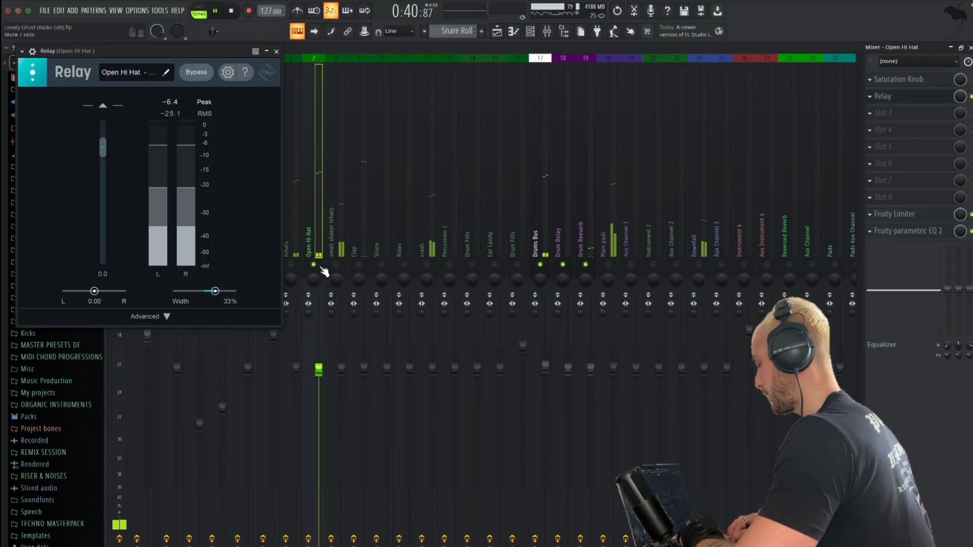
# Unmute the Clap, hihats, small shaker hihats, Percussion 2, Rides, Snare, Kick and Bass Bus channels during playback, and minimise Relay
pyautogui.click(358, 265)
pyautogui.click(292, 264)
pyautogui.click(336, 265)
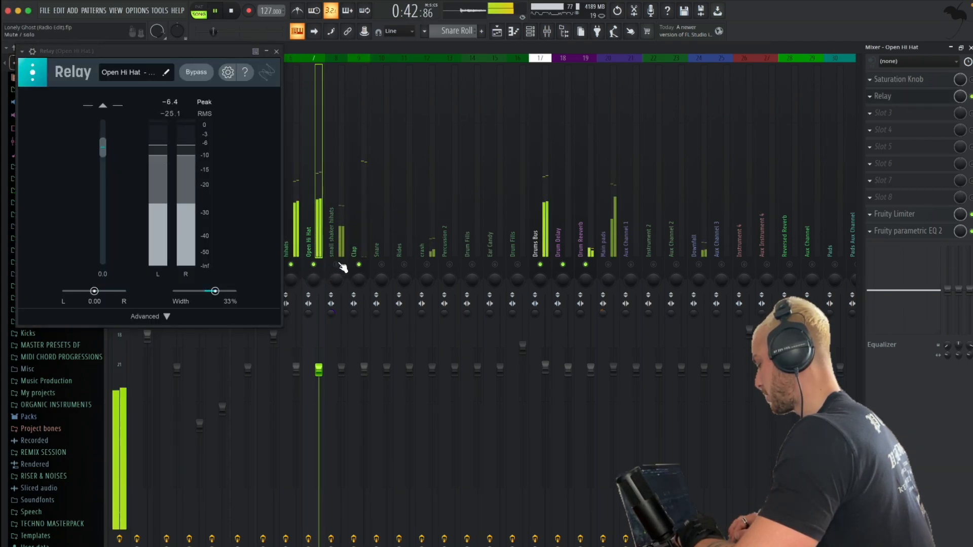
pyautogui.click(449, 265)
pyautogui.click(404, 264)
pyautogui.click(382, 265)
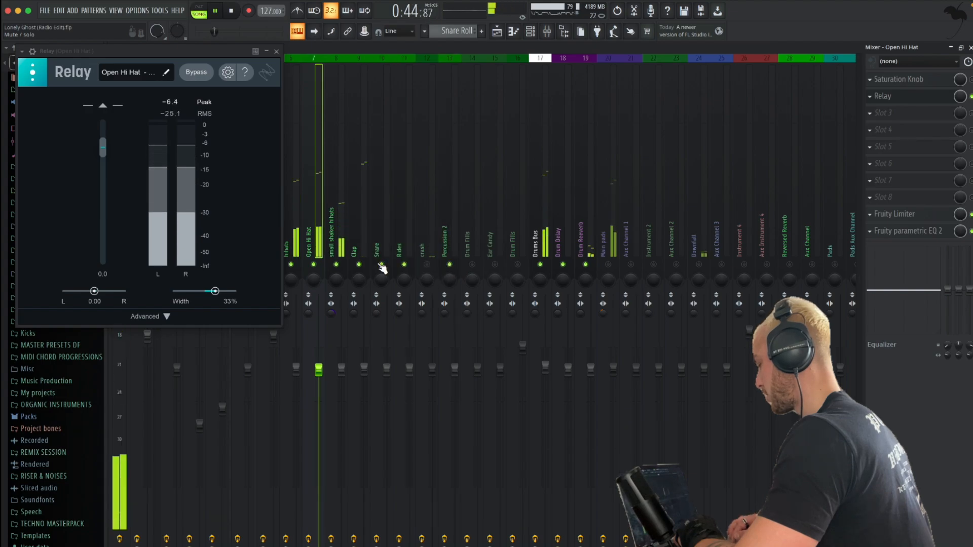
pyautogui.click(266, 52)
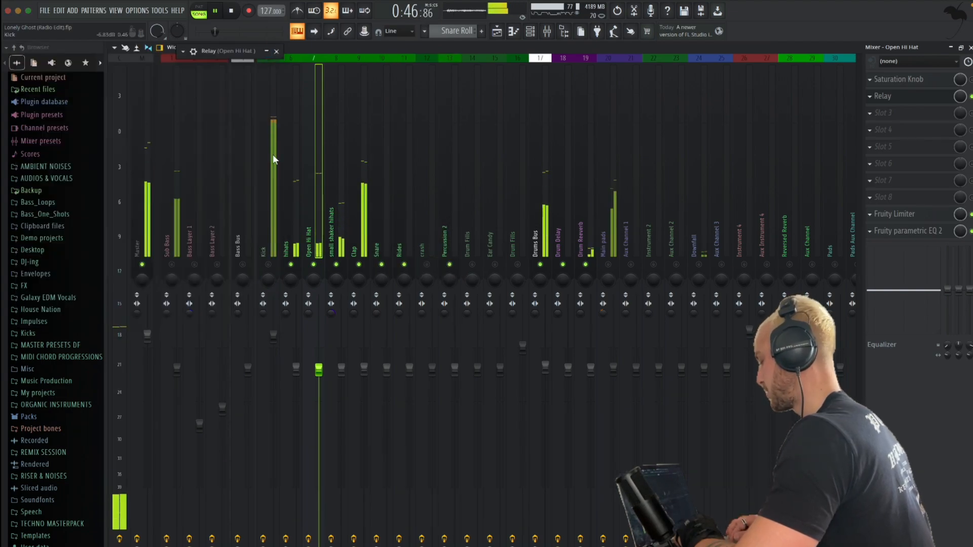
pyautogui.click(243, 265)
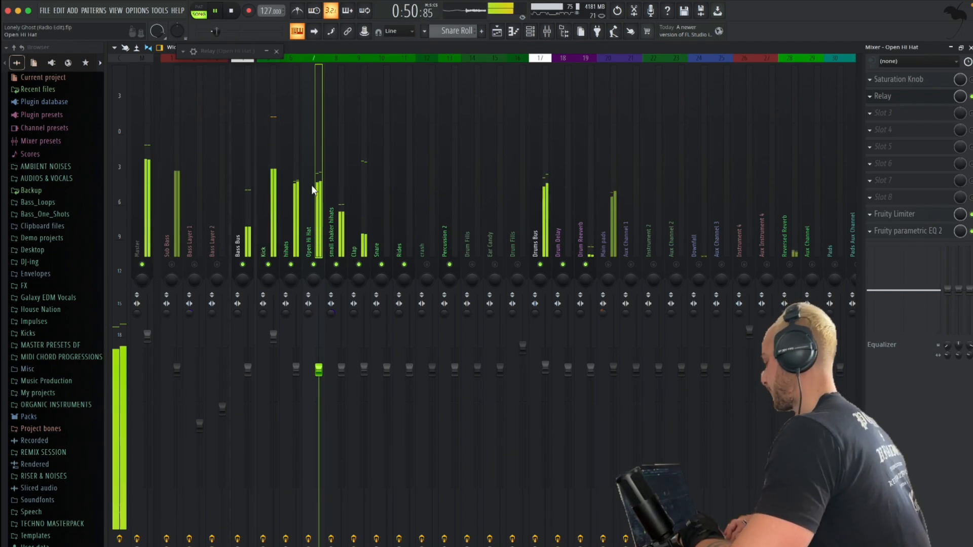
# Lower the ceiling slightly in Open Hi Hat's Fruity Limiter, audition it in the mix and close the limiter
pyautogui.click(924, 213)
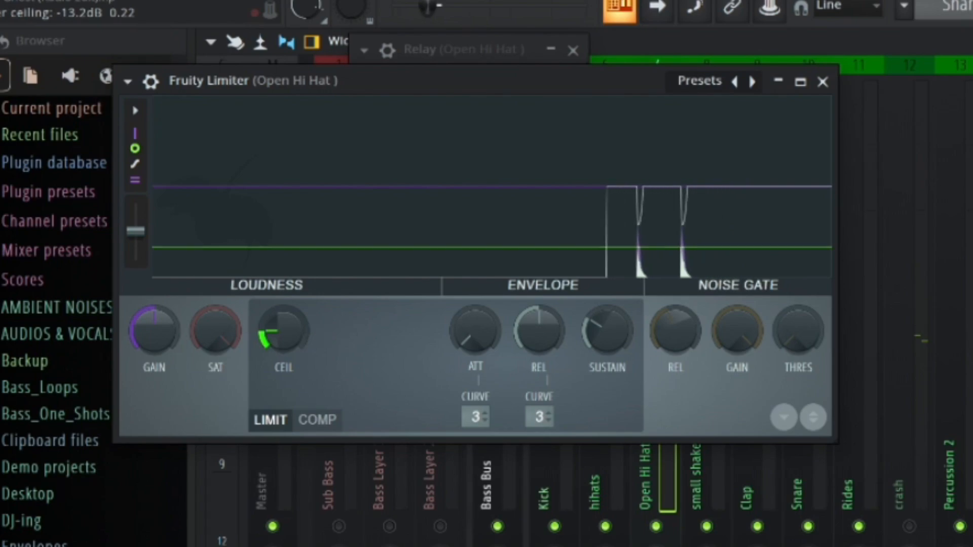
pyautogui.moveTo(312, 314); pyautogui.dragTo(312, 325)
pyautogui.press('space')
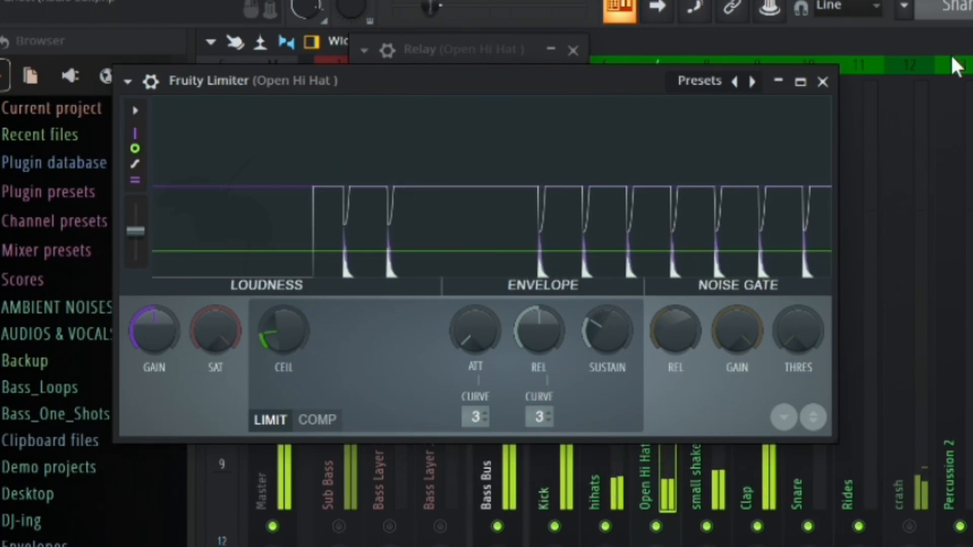
pyautogui.click(822, 81)
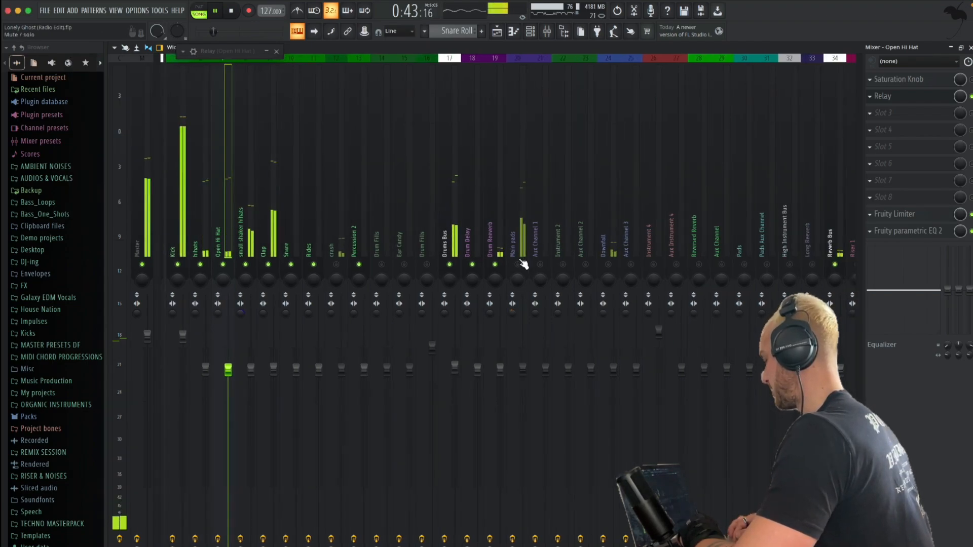
# Unmute the High Instrument Bus, Main pads, Aux Channel 1, both bass layers and Sub Bass while the mix plays
pyautogui.click(790, 265)
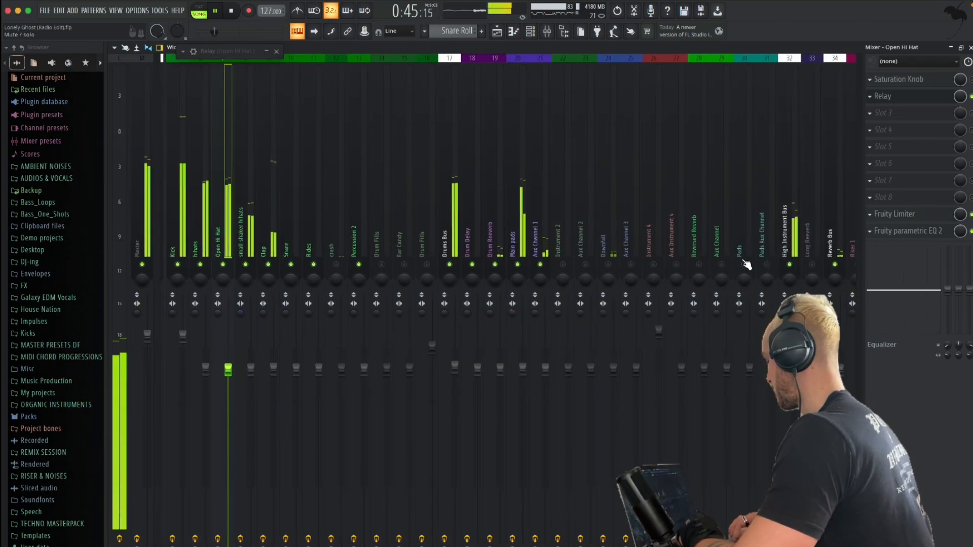
pyautogui.hscroll(-4, 226, 242)
pyautogui.click(217, 265)
pyautogui.click(194, 264)
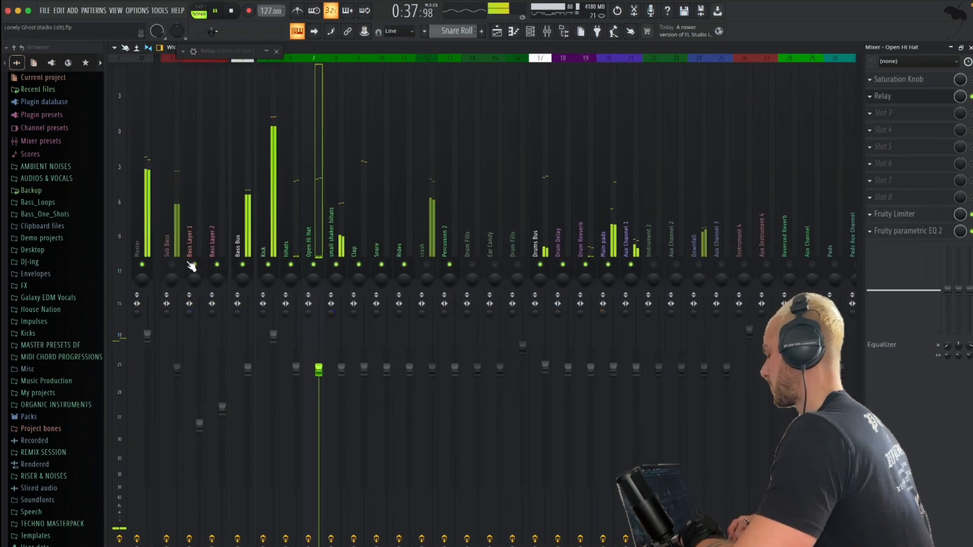
pyautogui.click(172, 265)
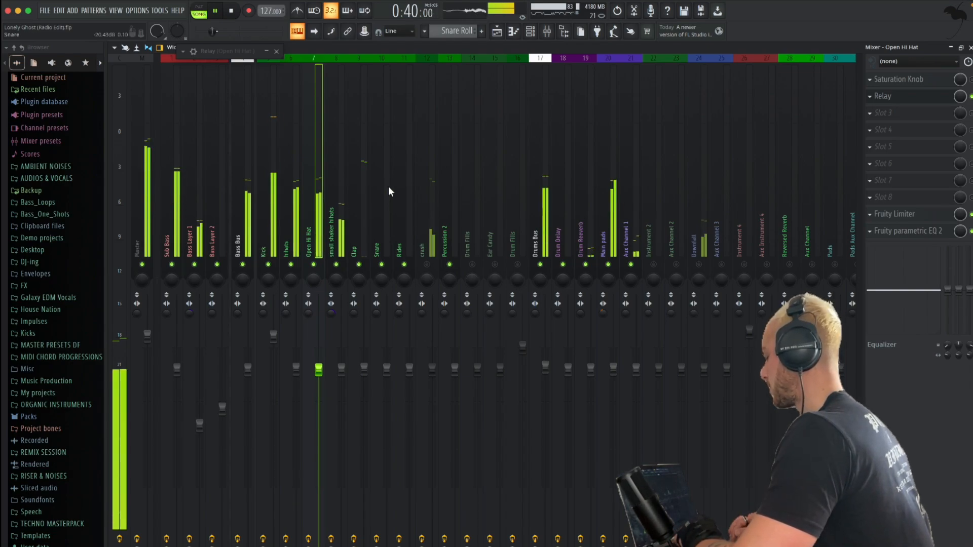
pyautogui.hscroll(3, 390, 203)
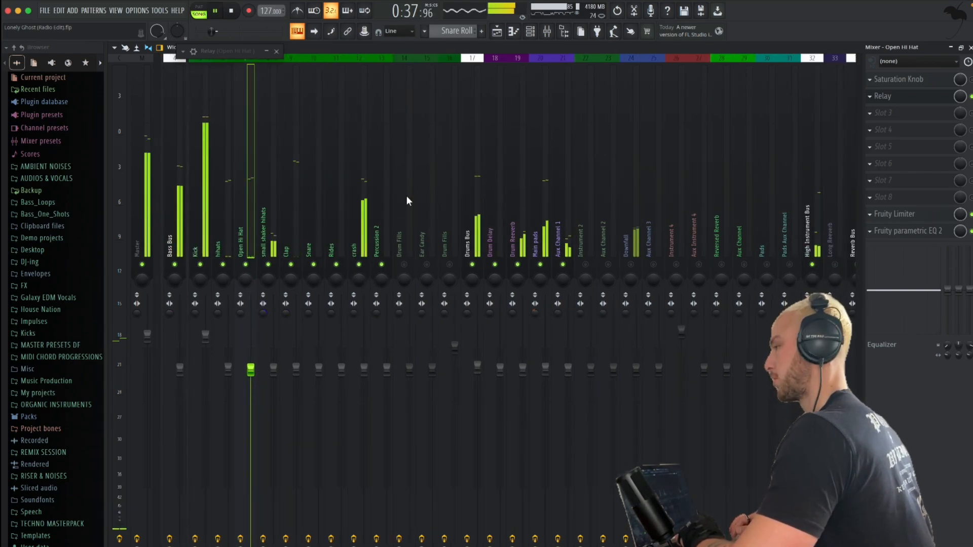
pyautogui.hscroll(-3, 407, 200)
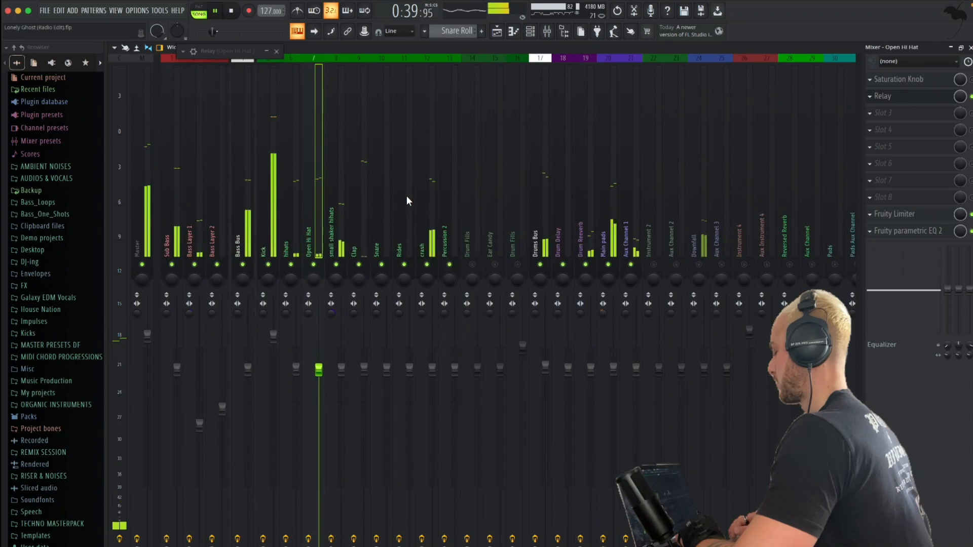
# Raise the Kick channel's volume to 106% (1.7 dB), audition it in the mix and close Open Hi Hat's Relay
pyautogui.click(264, 216)
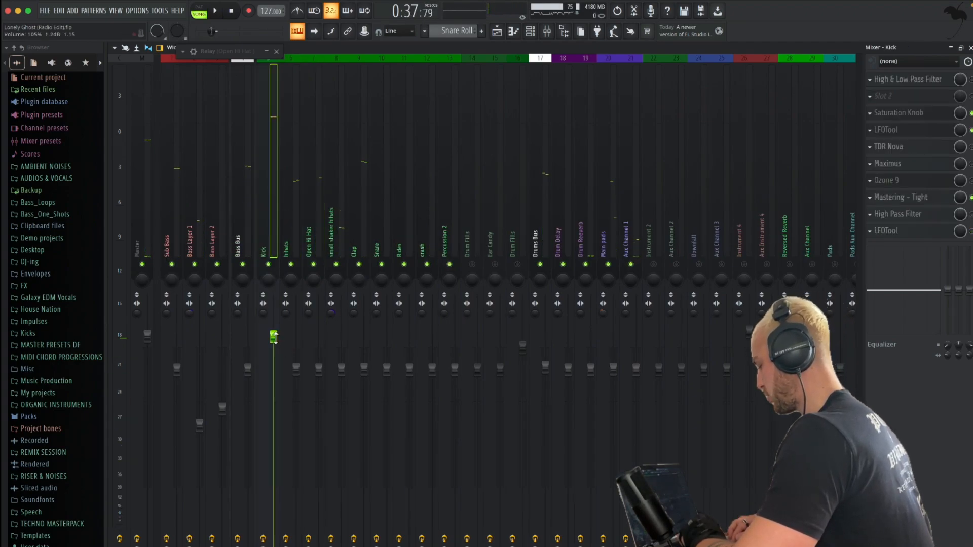
pyautogui.press('space')
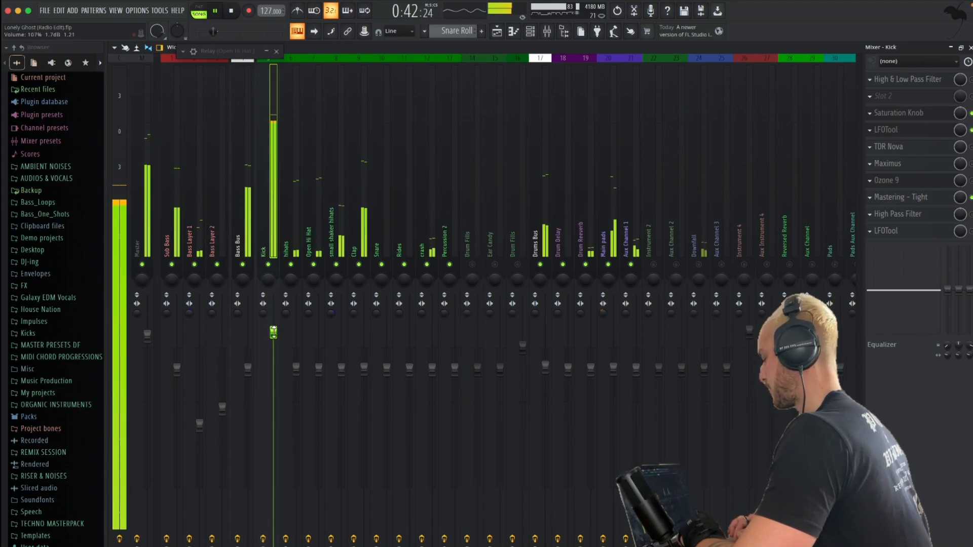
pyautogui.click(276, 51)
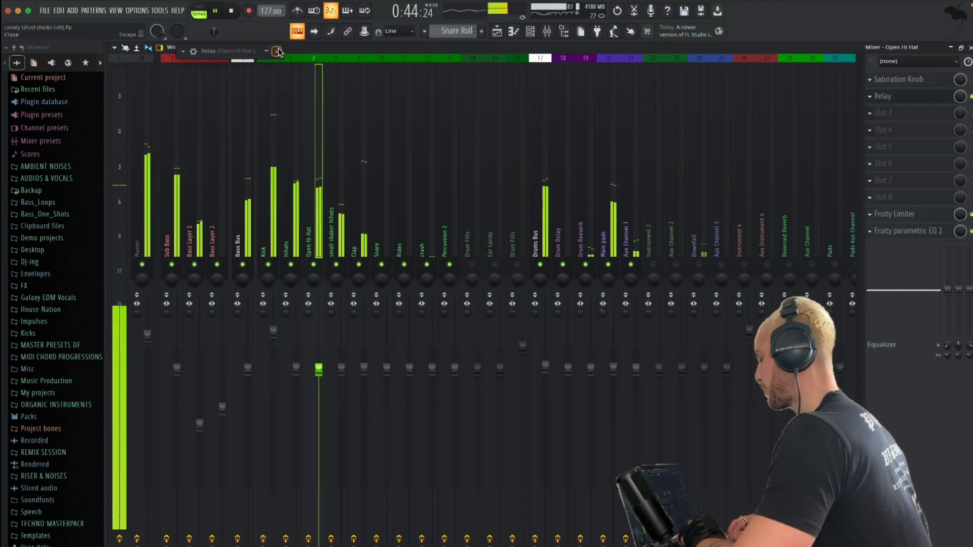
# Examine the effects on Aux Channel 1 and Aux Channel 3, including Aux Channel 3's ValhallaSupermassive and High & Low Pass Filter
pyautogui.hscroll(9, 451, 182)
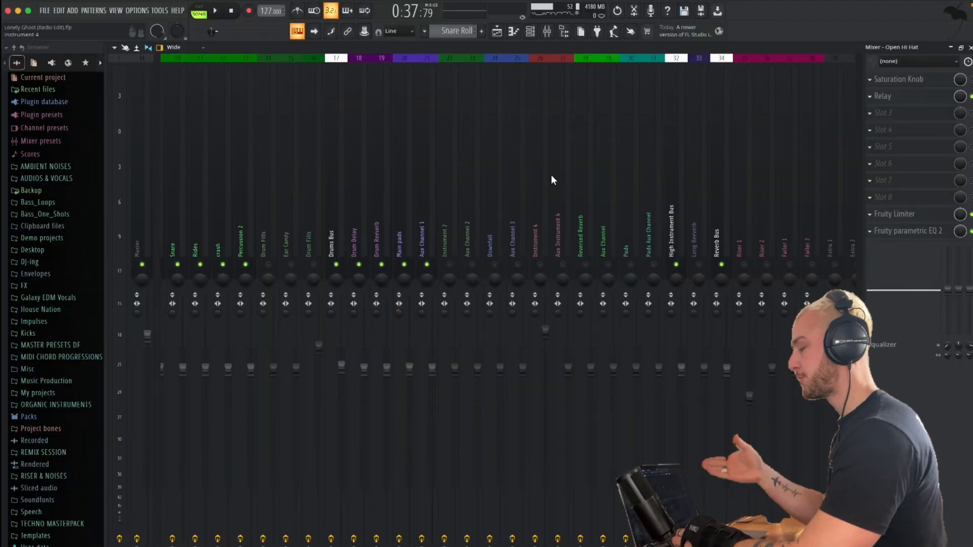
pyautogui.hscroll(5, 551, 180)
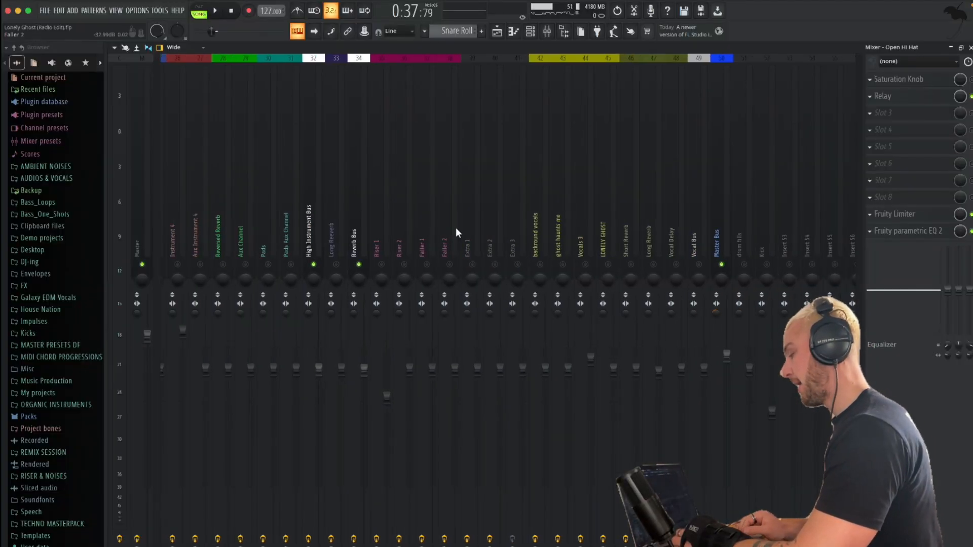
pyautogui.hscroll(4, 456, 232)
pyautogui.hscroll(-5, 455, 227)
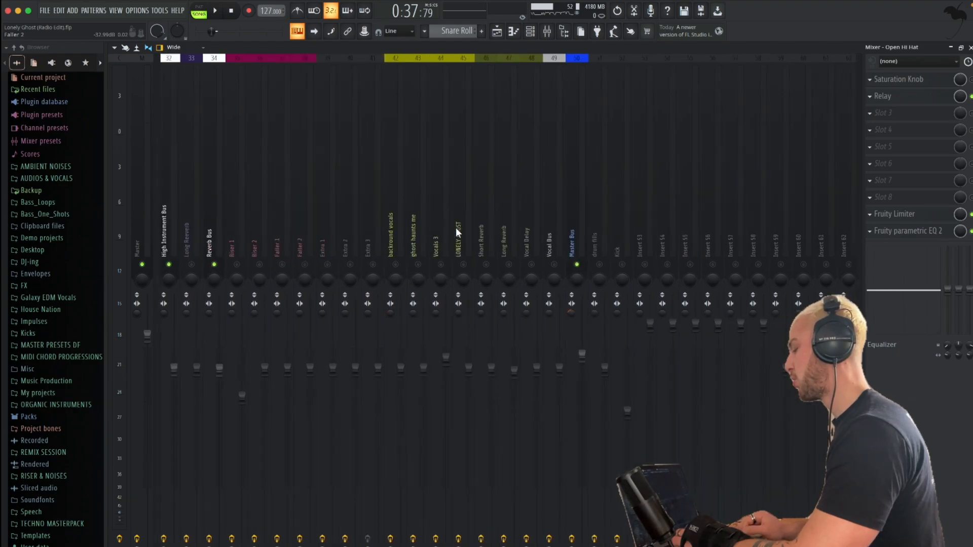
pyautogui.click(420, 215)
pyautogui.click(514, 209)
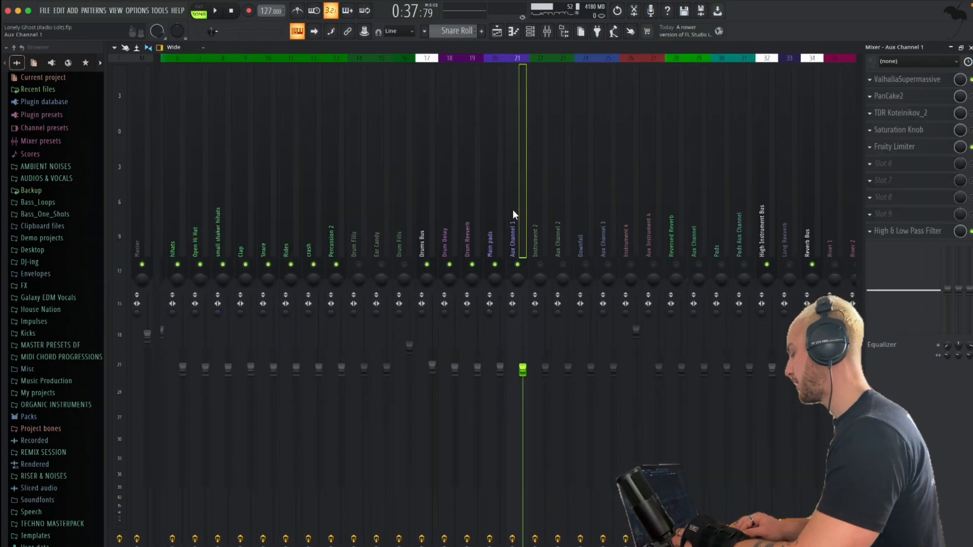
pyautogui.hscroll(2, 557, 198)
pyautogui.click(523, 200)
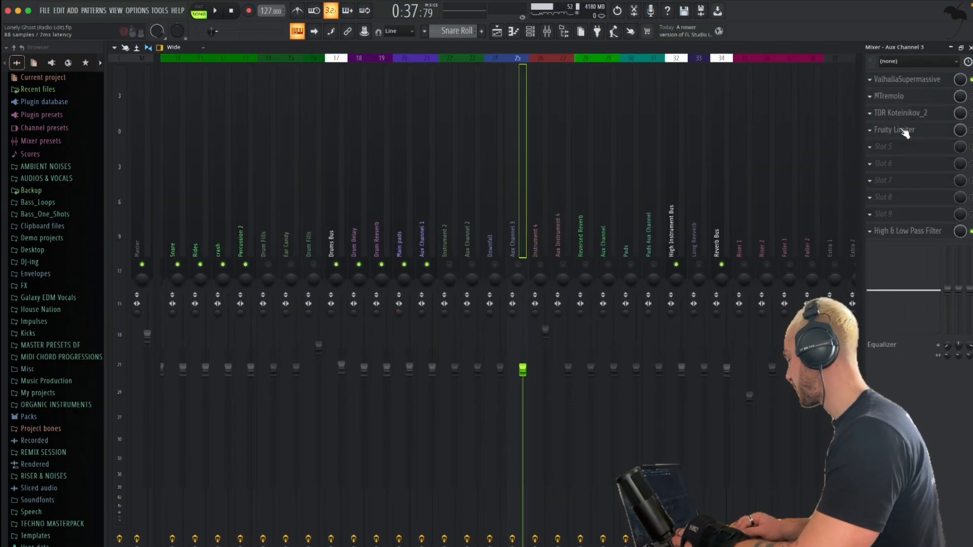
pyautogui.click(908, 80)
pyautogui.click(556, 110)
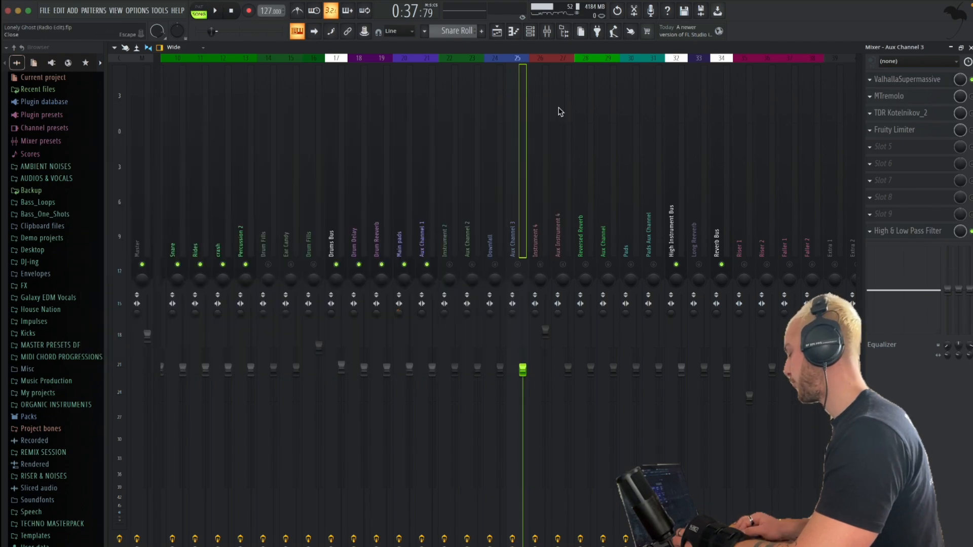
pyautogui.click(919, 232)
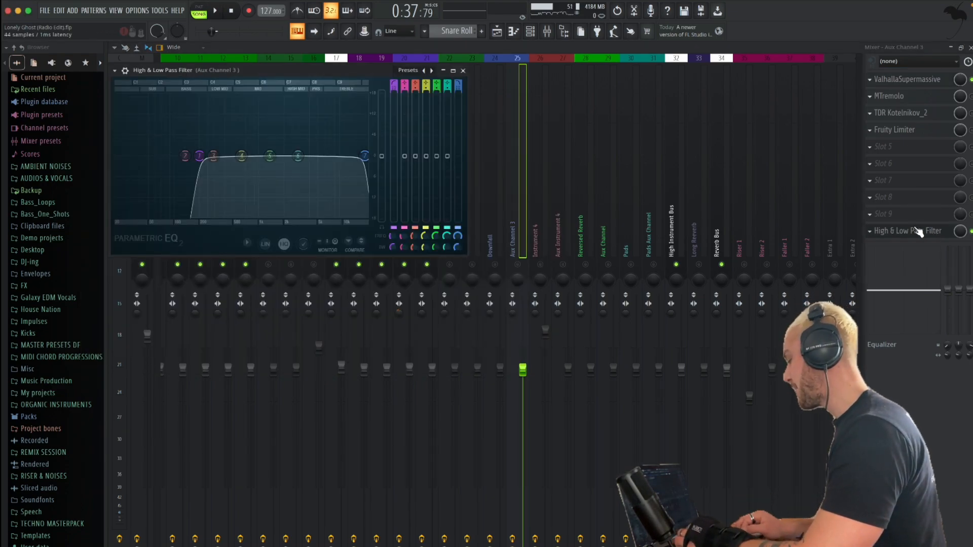
pyautogui.click(463, 71)
# Look through the mixer channels and examine the effect chains on the background vocals and vocal Short Reverb channels
pyautogui.scroll(3, 415, 127)
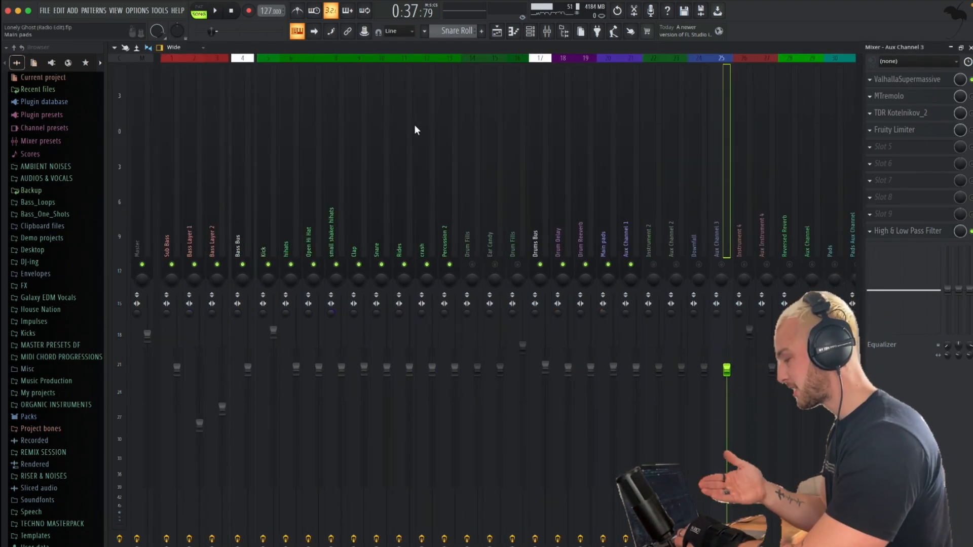
pyautogui.scroll(-8, 414, 124)
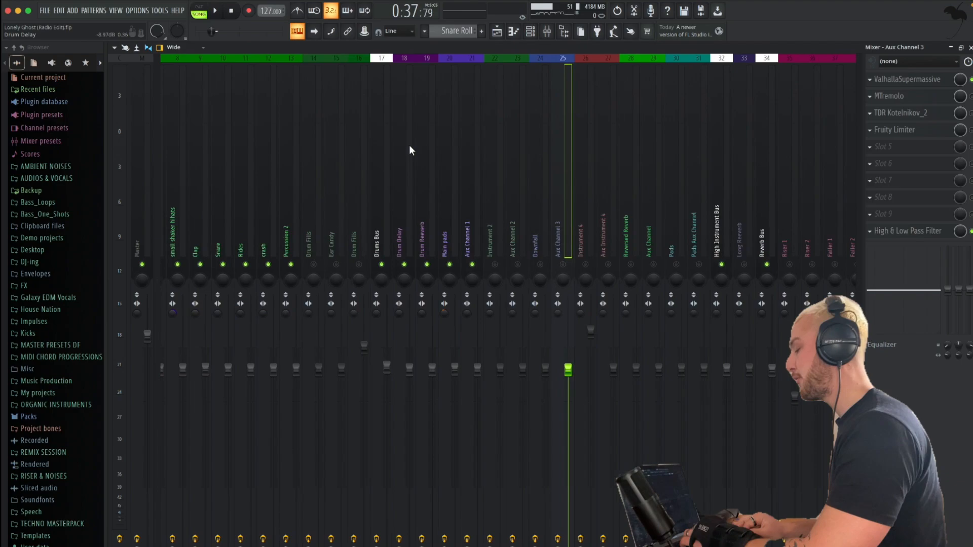
pyautogui.scroll(-13, 428, 202)
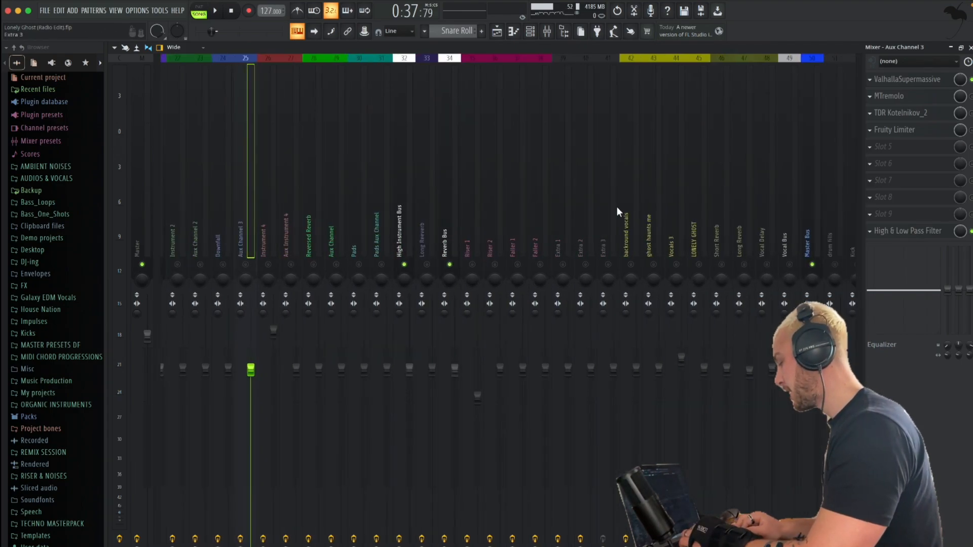
pyautogui.click(622, 206)
pyautogui.scroll(-11, 624, 206)
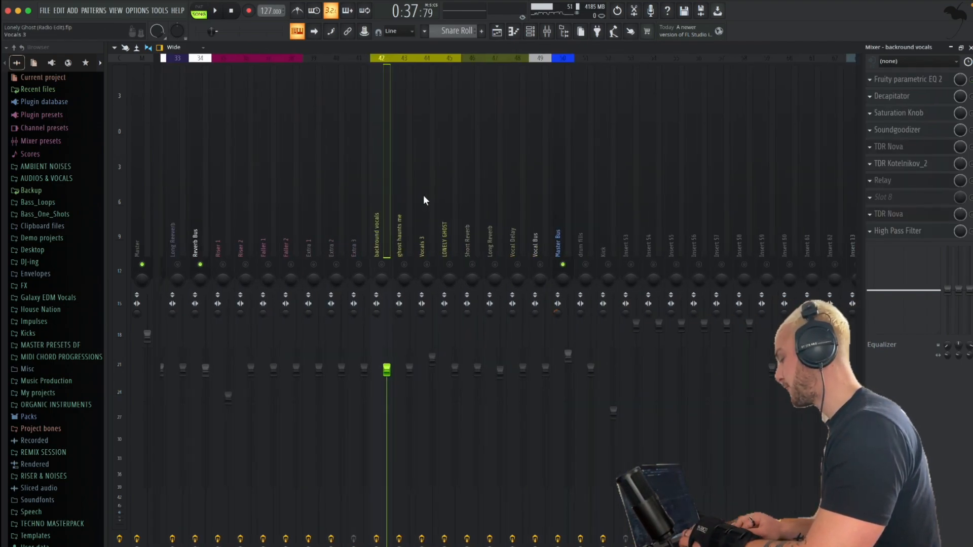
pyautogui.click(481, 206)
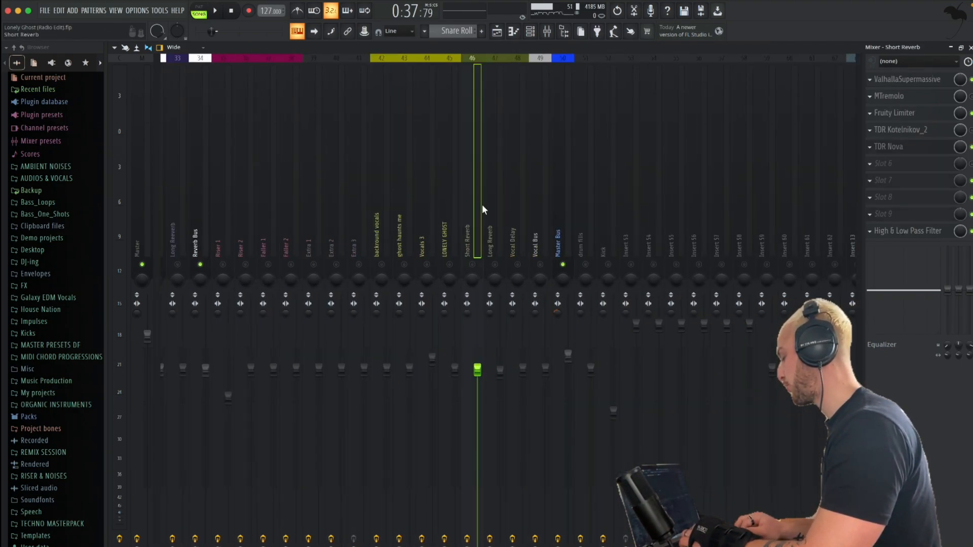
# Close the mixer and the open plugin windows, and look over the vocal, bass and drum tracks in the playlist
pyautogui.click(970, 47)
pyautogui.press('Escape')
pyautogui.press('Escape')
pyautogui.press('Escape')
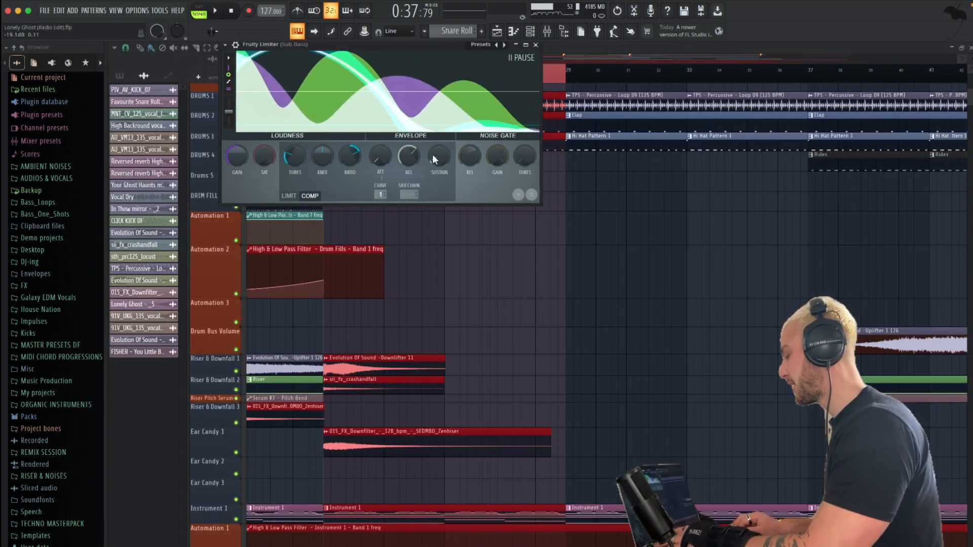
pyautogui.click(502, 33)
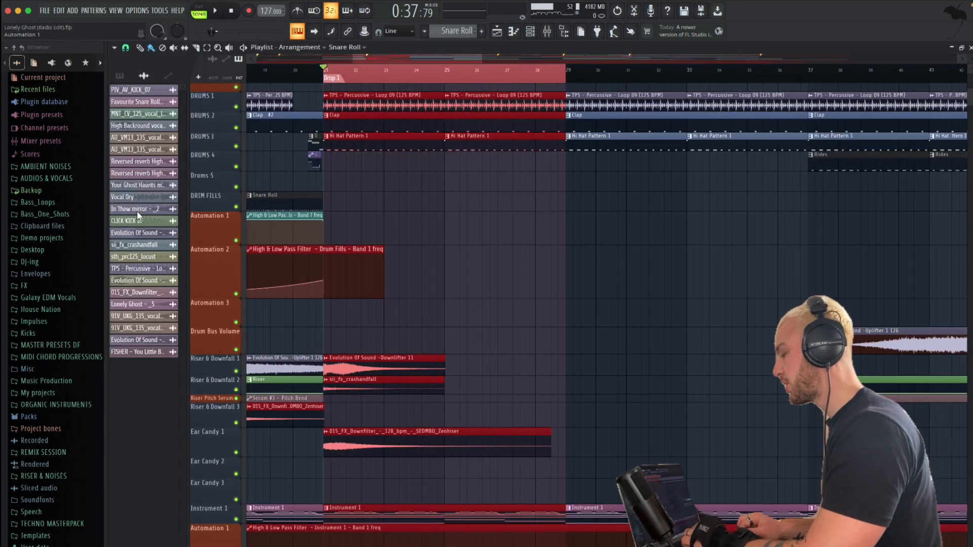
pyautogui.scroll(10, 227, 114)
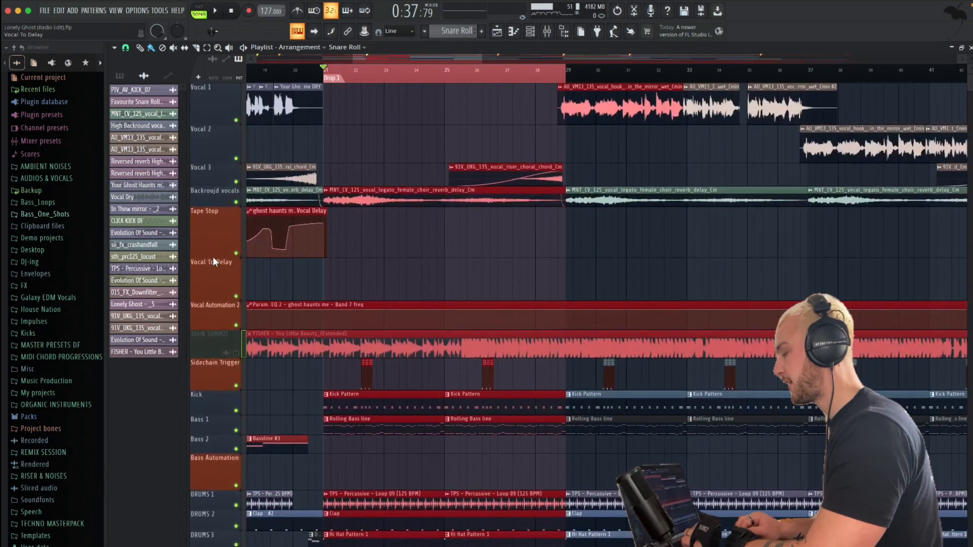
pyautogui.scroll(-10, 218, 238)
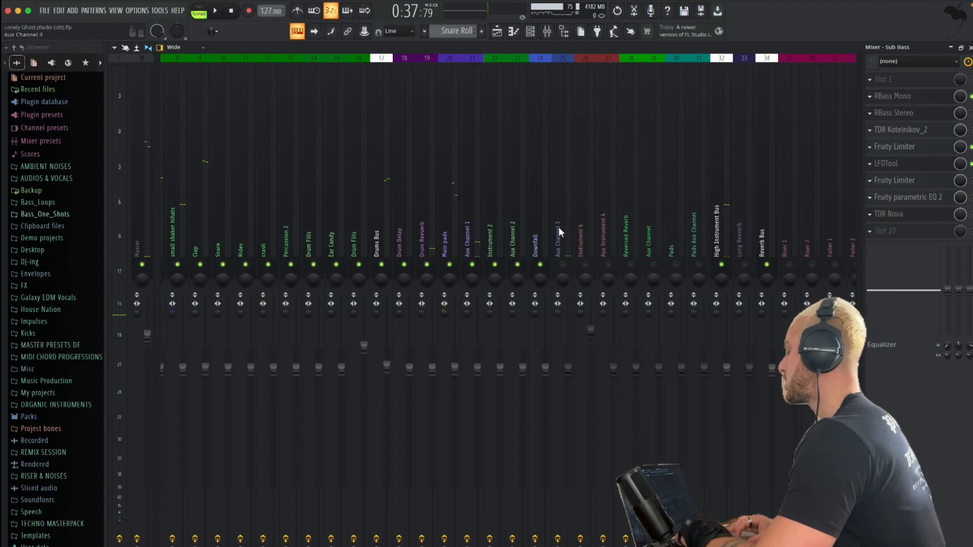
# Look across the mixer channels and mute the Bass 1 track in the playlist
pyautogui.hscroll(8, 559, 227)
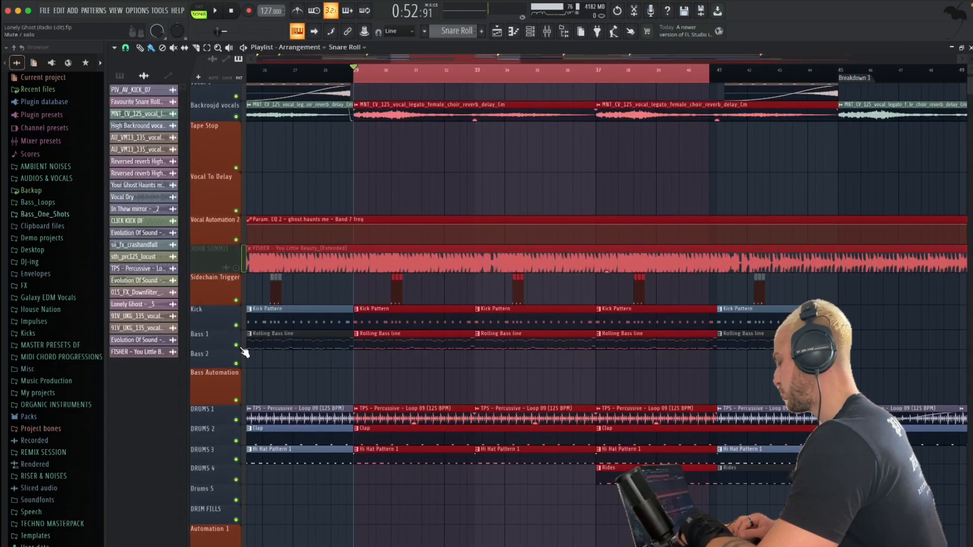
pyautogui.click(236, 345)
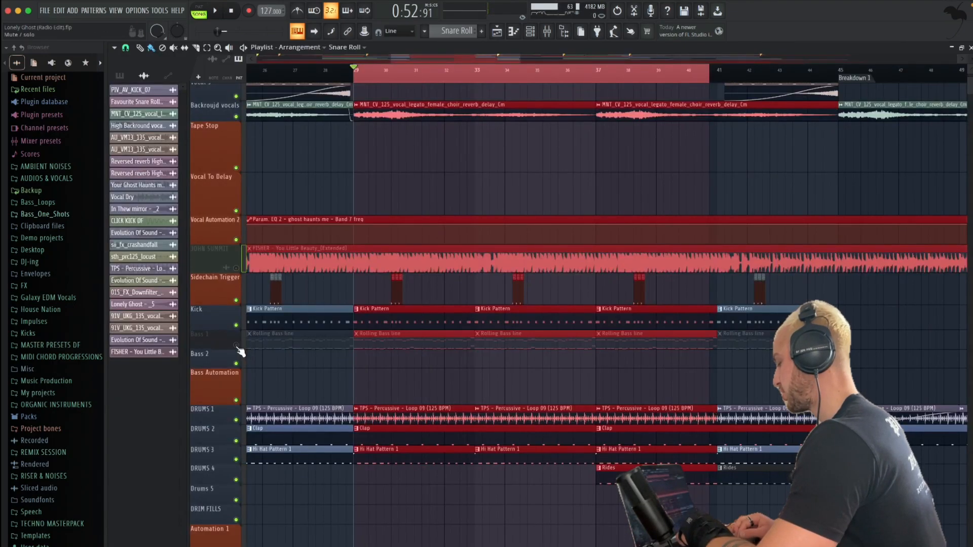
# Mute the Kick track in the playlist and select the background vocals channel in the mixer
pyautogui.click(237, 325)
pyautogui.scroll(-3, 531, 104)
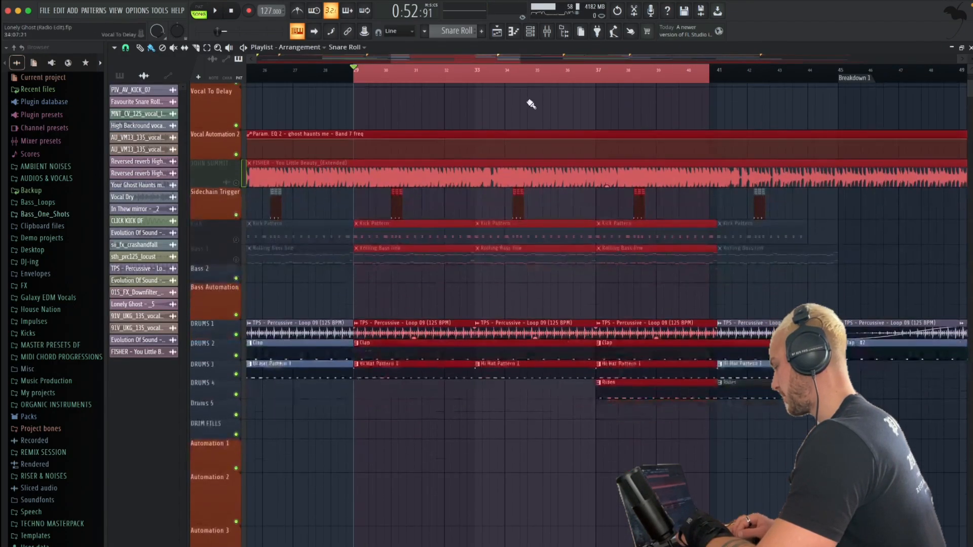
pyautogui.click(547, 32)
pyautogui.click(544, 230)
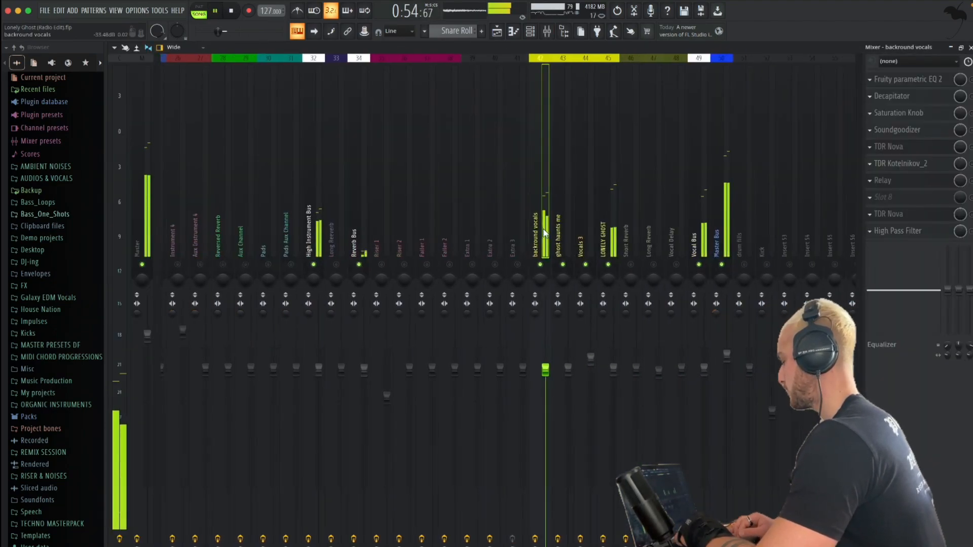
# Solo the background vocals, bring the ghost haunts me, Vocals 3 and LONELY GHOST channels back in, and listen to the vocals
pyautogui.hscroll(5, 543, 223)
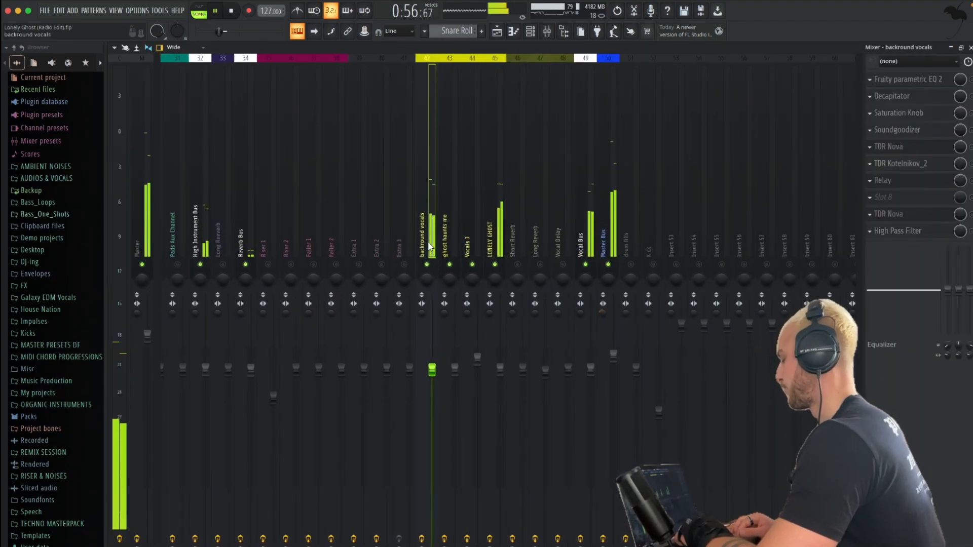
pyautogui.rightClick(426, 264)
pyautogui.click(494, 264)
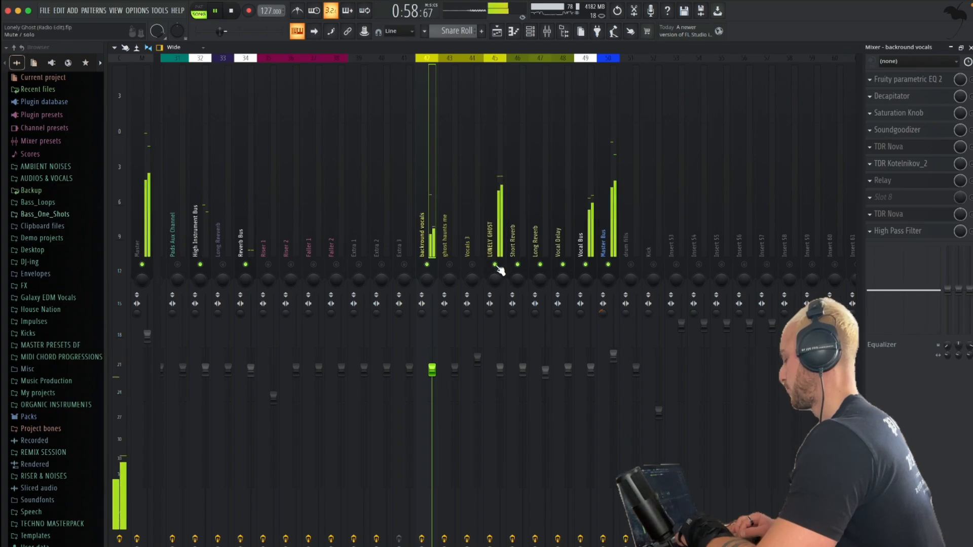
pyautogui.click(449, 265)
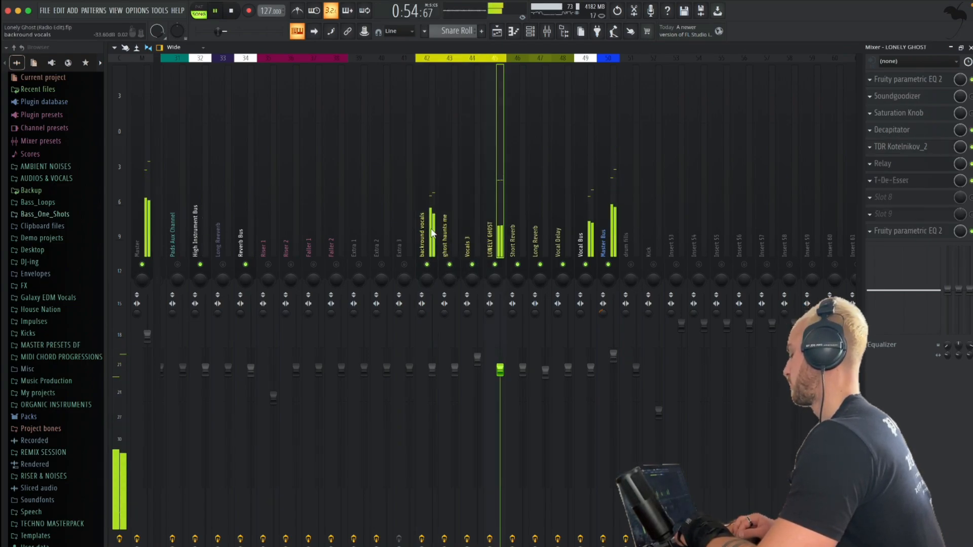
pyautogui.press('space')
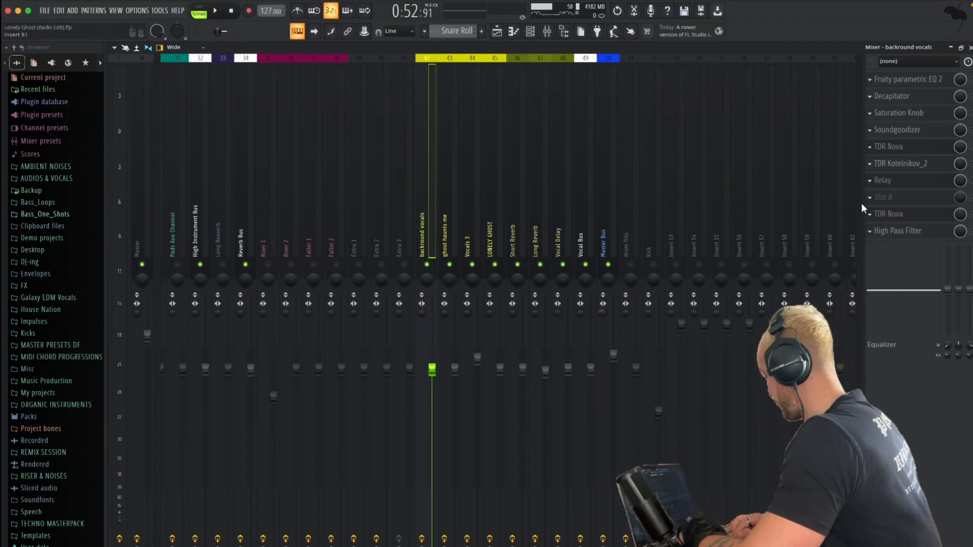
# Enable the High Pass Filter on the background vocals and set its band 7 low-pass to about 12830 Hz during playback
pyautogui.click(897, 232)
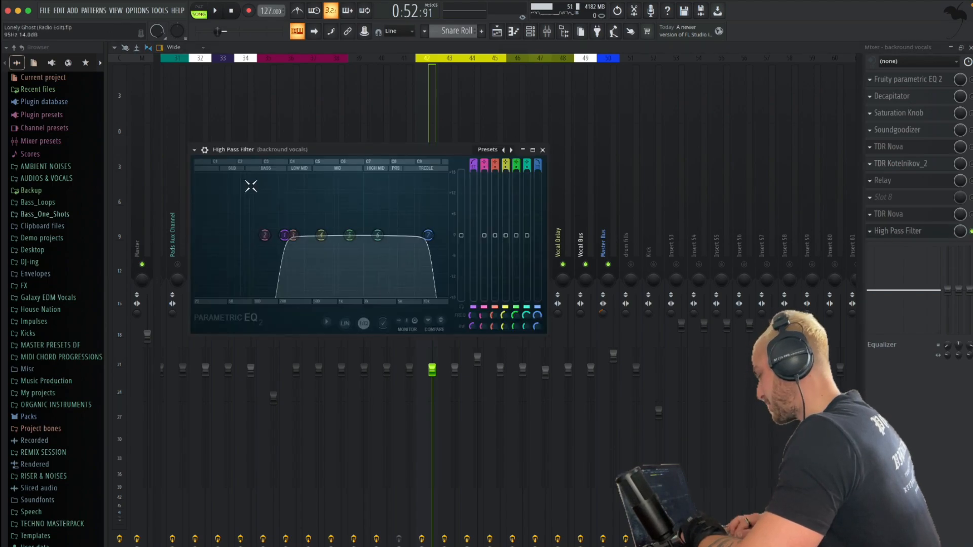
pyautogui.press('space')
pyautogui.moveTo(428, 235); pyautogui.dragTo(453, 240)
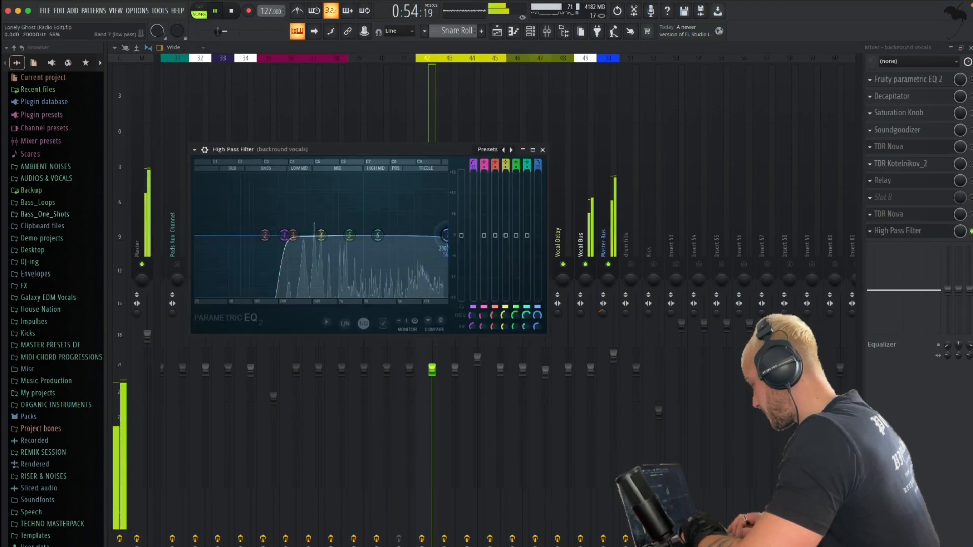
pyautogui.press('space')
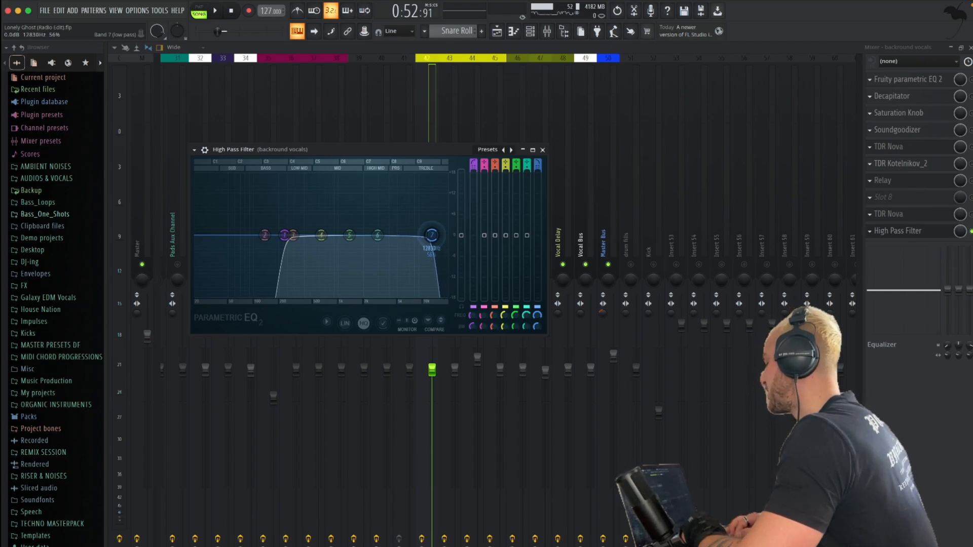
# Sweep the background vocals' high-pass band, settle its cutoff at about 200 Hz, lower the band 7 low-pass slightly, and close the filter
pyautogui.moveTo(285, 235); pyautogui.dragTo(375, 235)
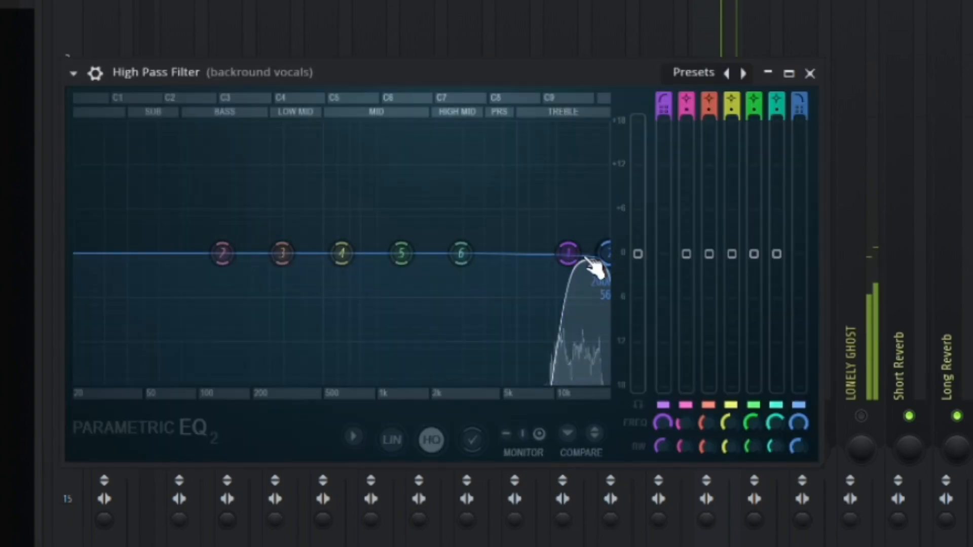
pyautogui.moveTo(588, 268); pyautogui.dragTo(578, 254)
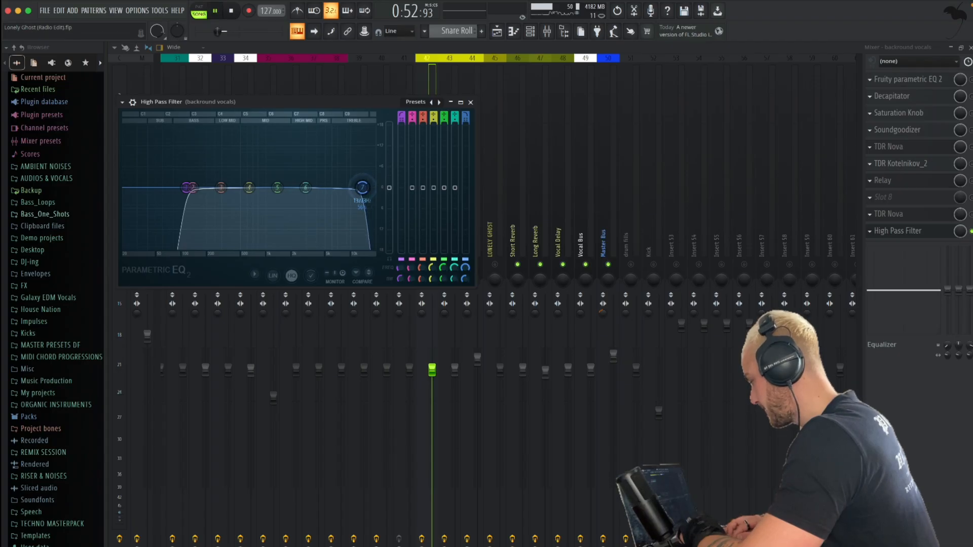
pyautogui.moveTo(363, 187); pyautogui.dragTo(359, 188)
pyautogui.press('space')
pyautogui.moveTo(186, 188); pyautogui.dragTo(215, 189)
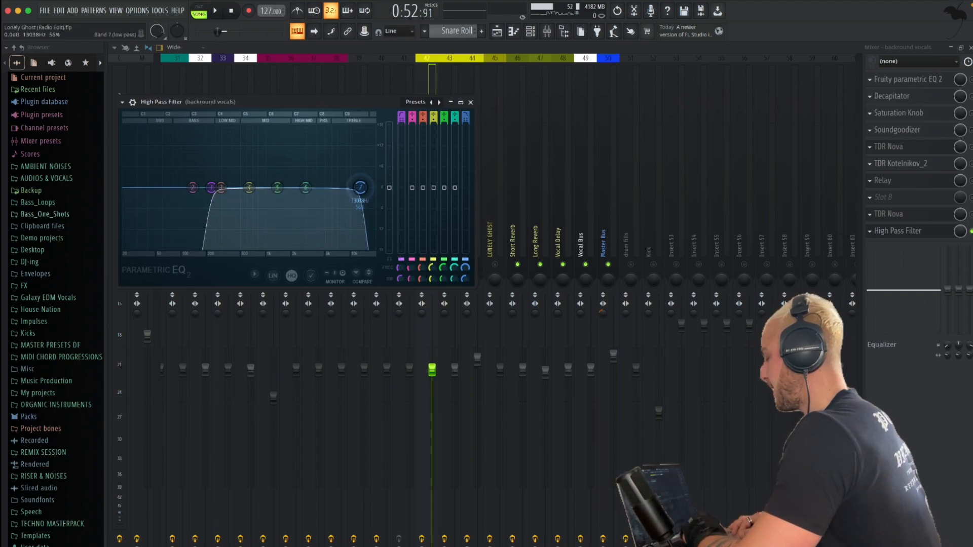
pyautogui.click(471, 103)
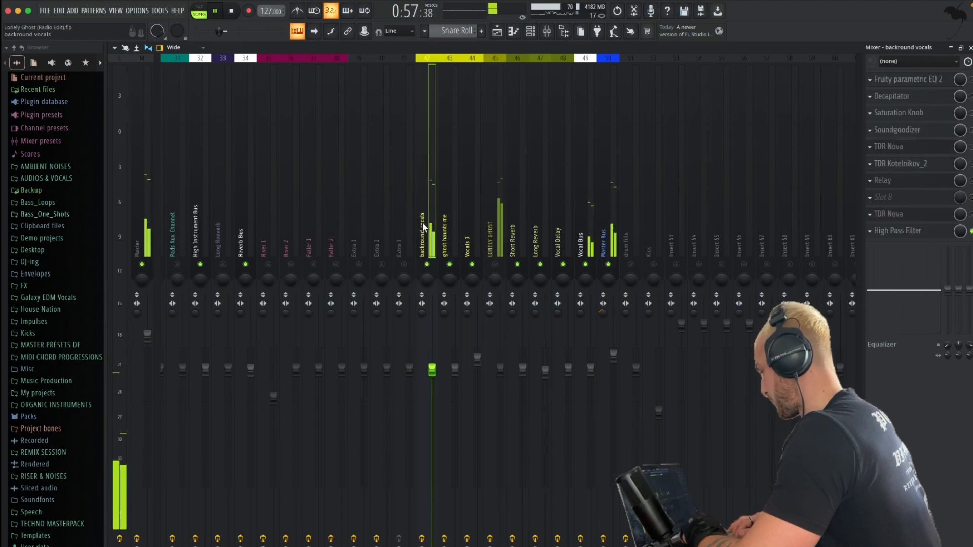
# Mute the background vocals channel, select the LONELY GHOST channel and listen to that vocal alone
pyautogui.press('space')
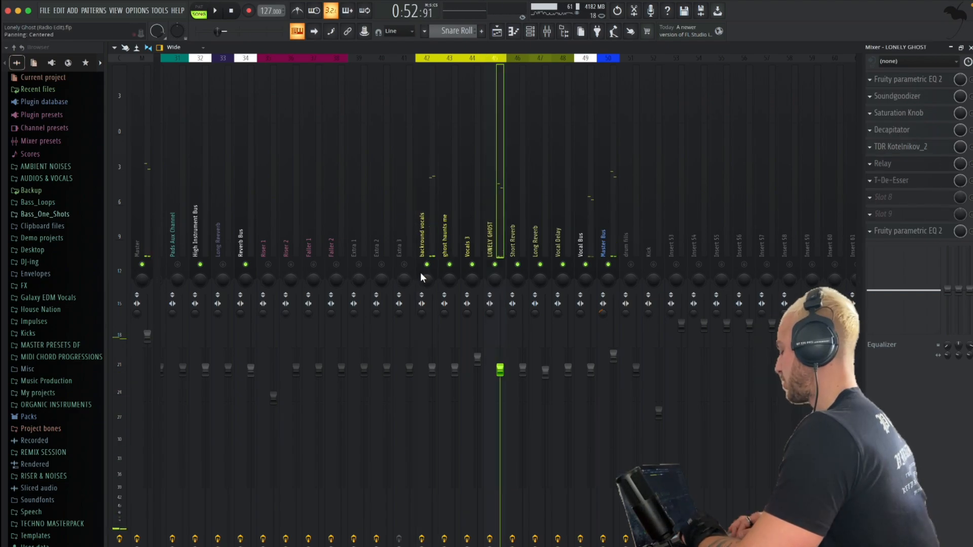
pyautogui.click(428, 264)
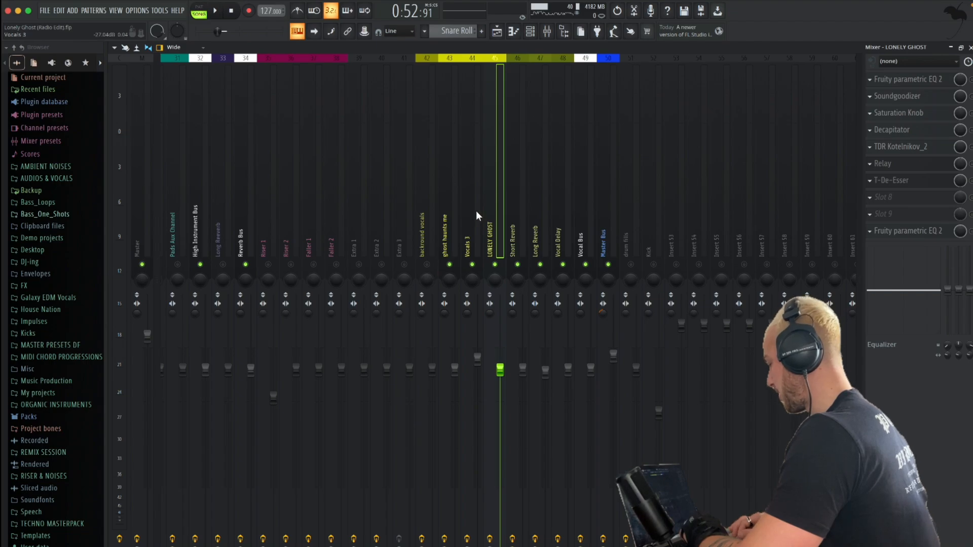
pyautogui.press('space')
pyautogui.press('space')
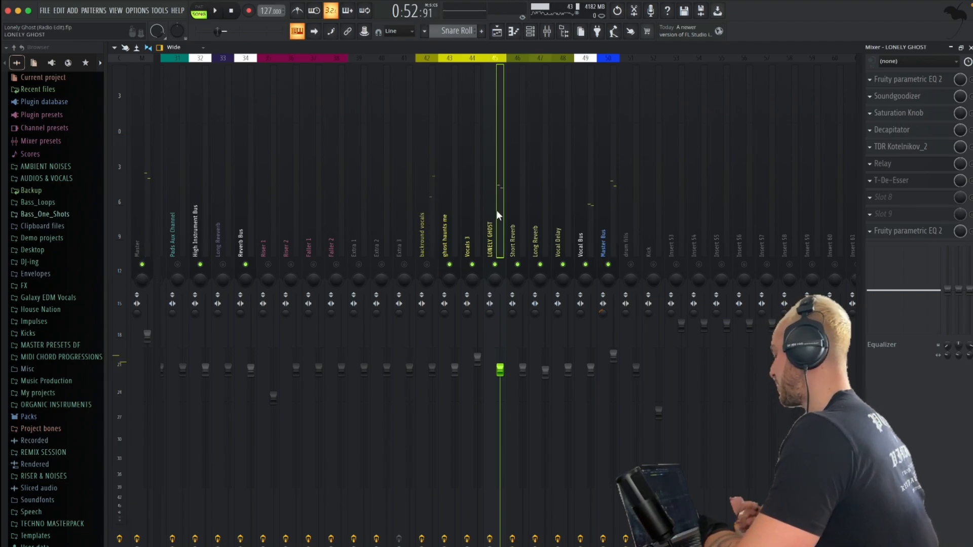
# Enable Soundgoodizer on LONELY GHOST, compare modes B, C and D, settle on mode A with a reduced amount, and close it
pyautogui.click(919, 97)
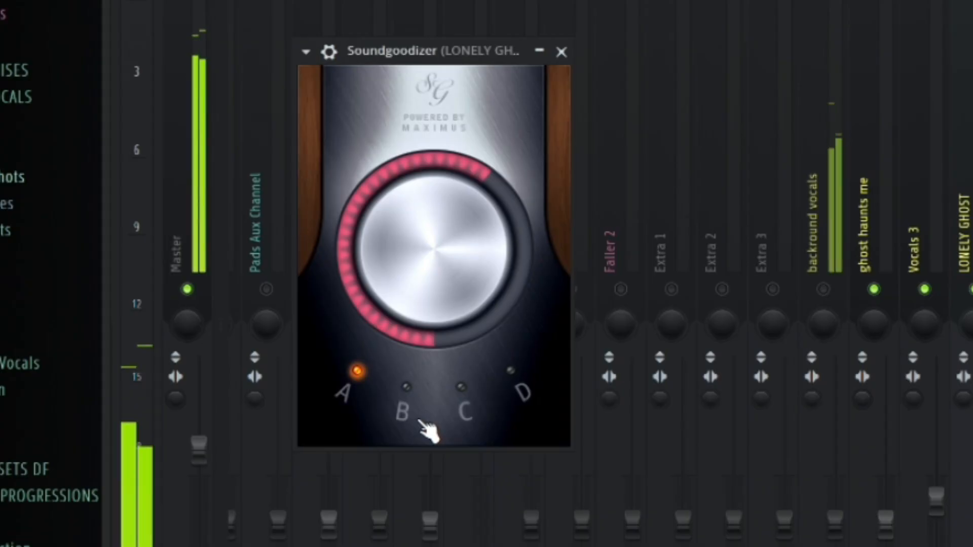
pyautogui.click(245, 322)
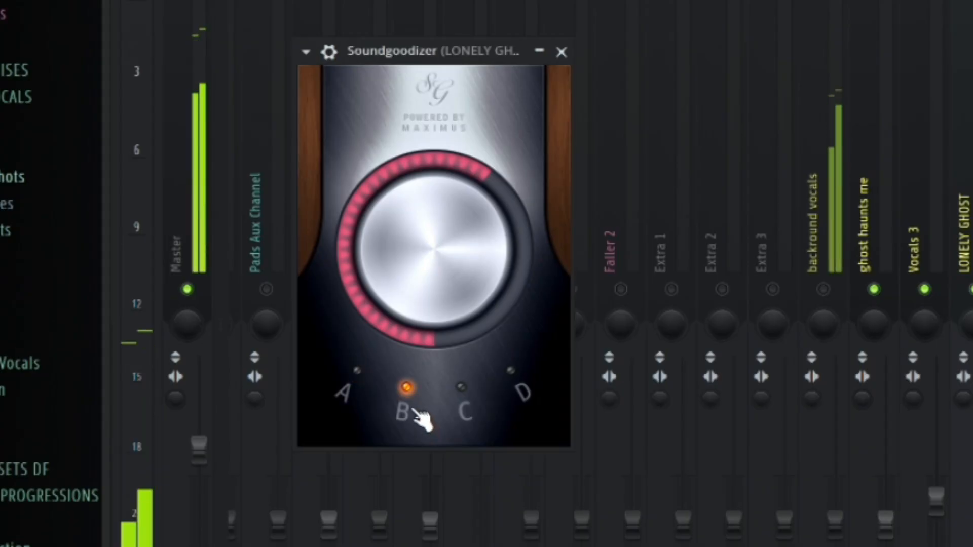
pyautogui.click(287, 318)
pyautogui.click(479, 413)
pyautogui.click(522, 393)
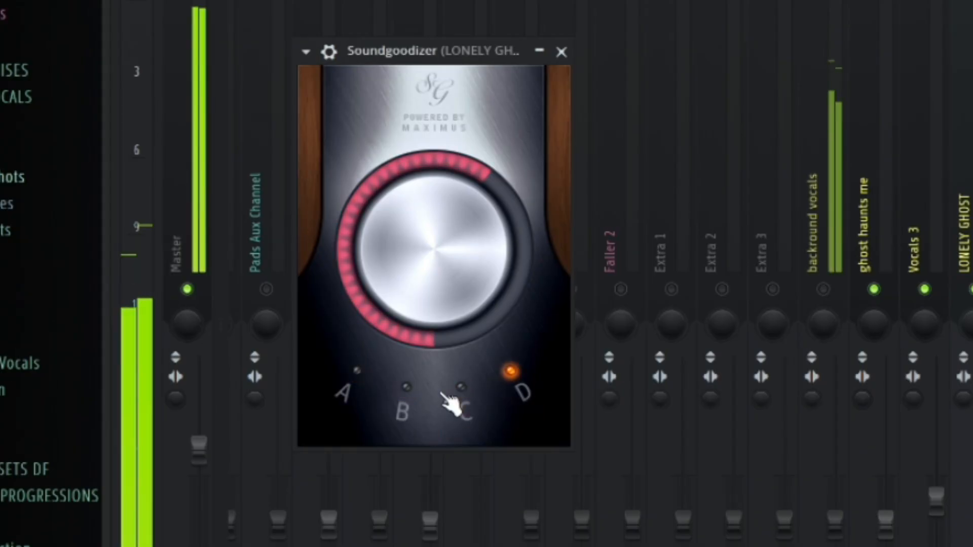
pyautogui.click(348, 396)
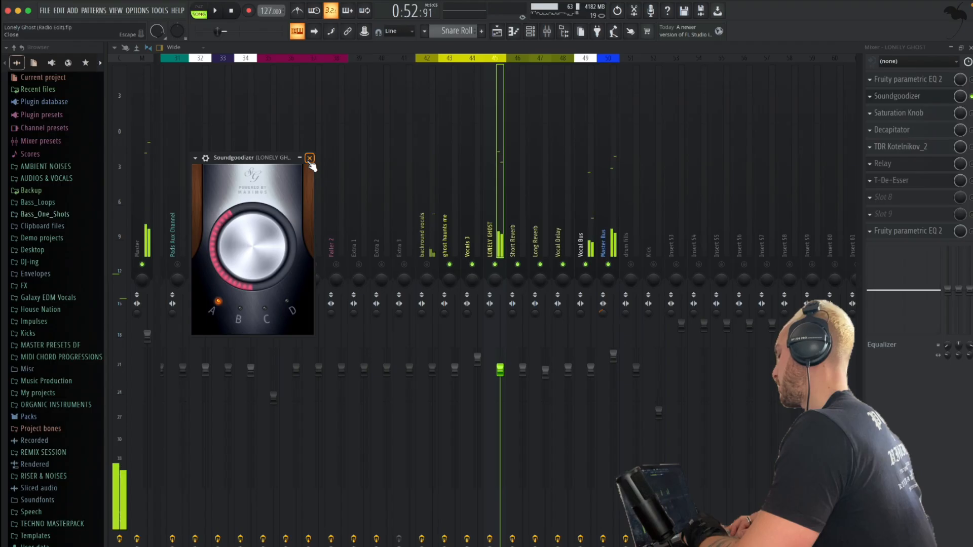
pyautogui.click(562, 51)
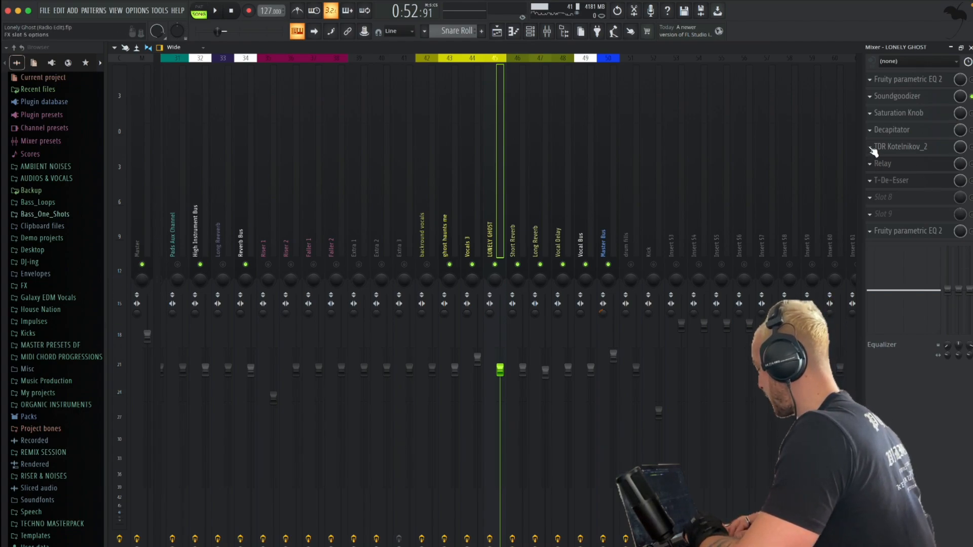
# Enable TDR Kotelnikov_2 on LONELY GHOST and set its threshold to -24.1 dB and its attack to 12 ms
pyautogui.click(925, 151)
pyautogui.press('space')
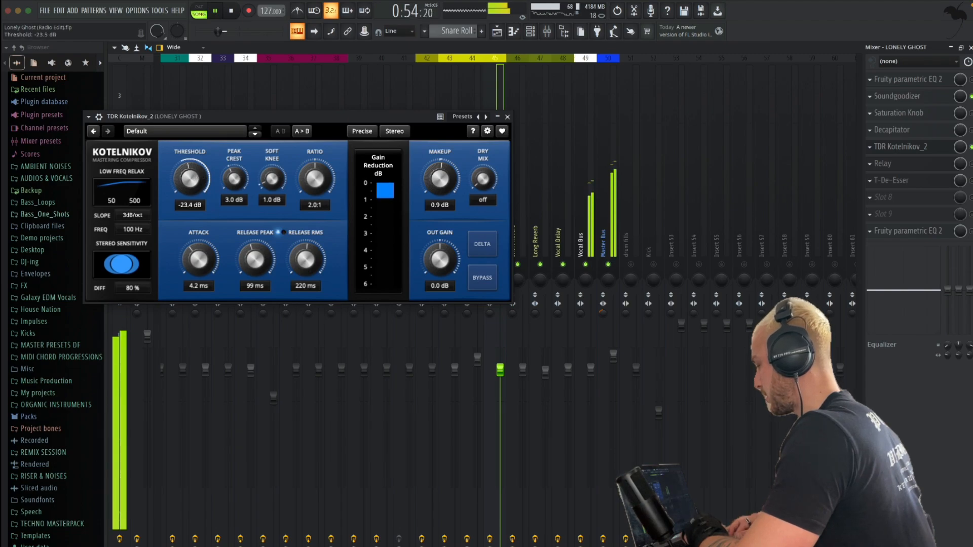
pyautogui.press('space')
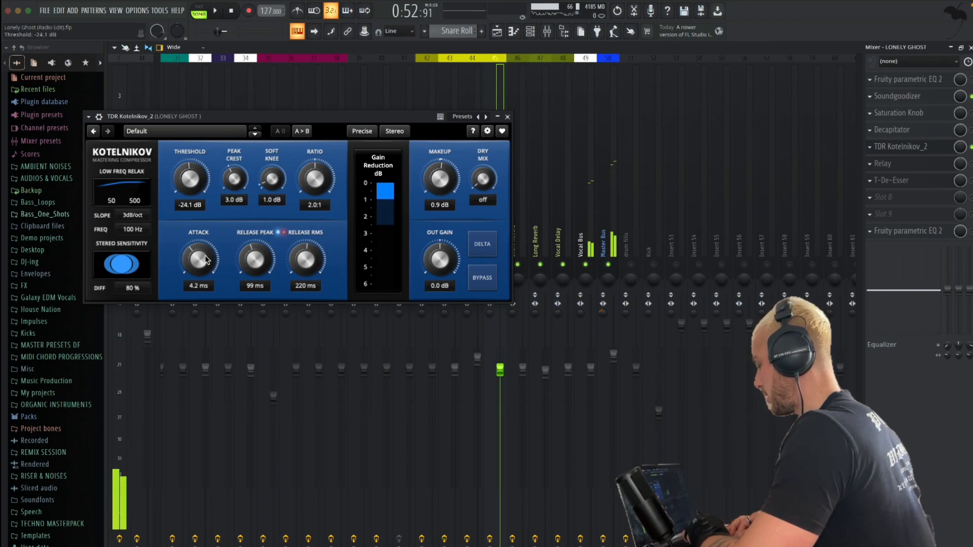
pyautogui.moveTo(206, 260); pyautogui.dragTo(206, 265)
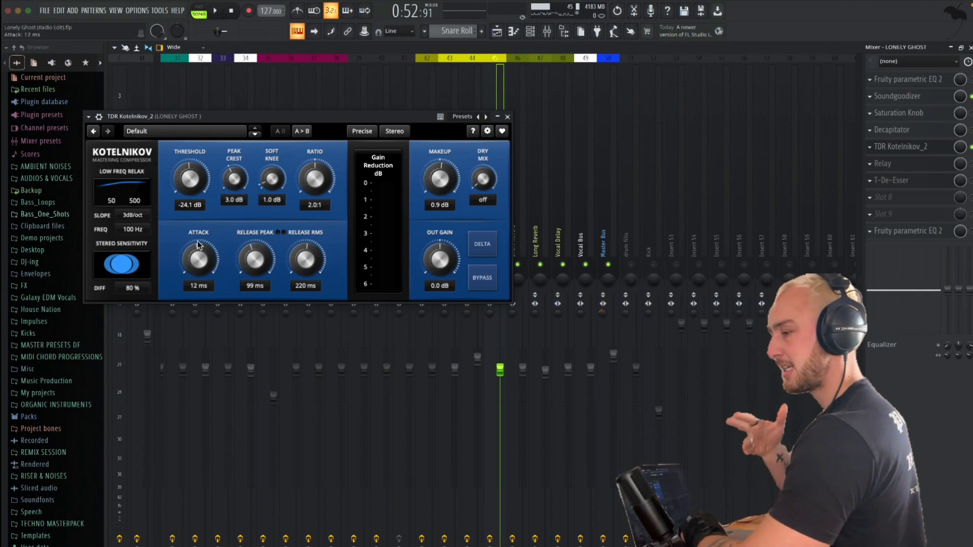
# Set the LONELY GHOST compressor's ratio to 2.7:1 and threshold to -20.2 dB while listening, and close it
pyautogui.press('space')
pyautogui.press('space')
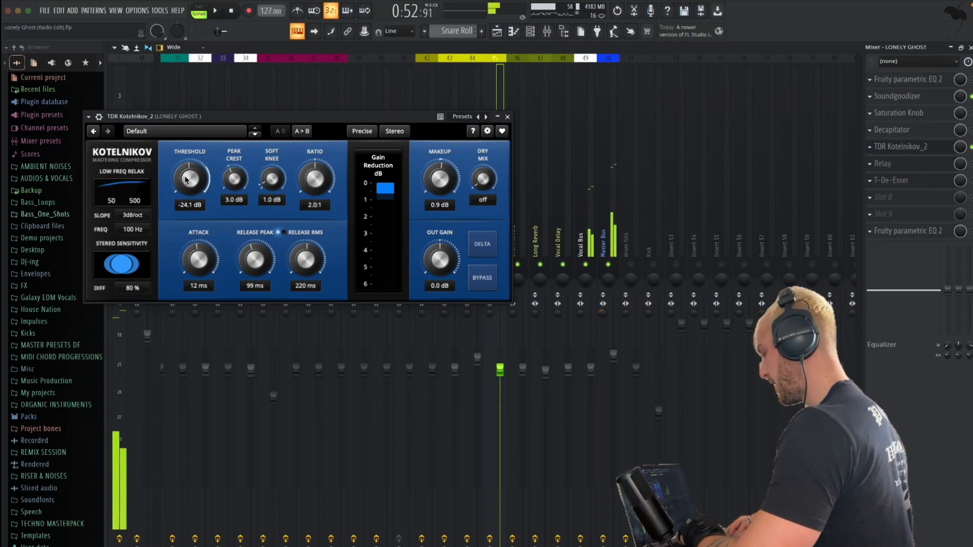
pyautogui.moveTo(191, 174); pyautogui.dragTo(190, 175)
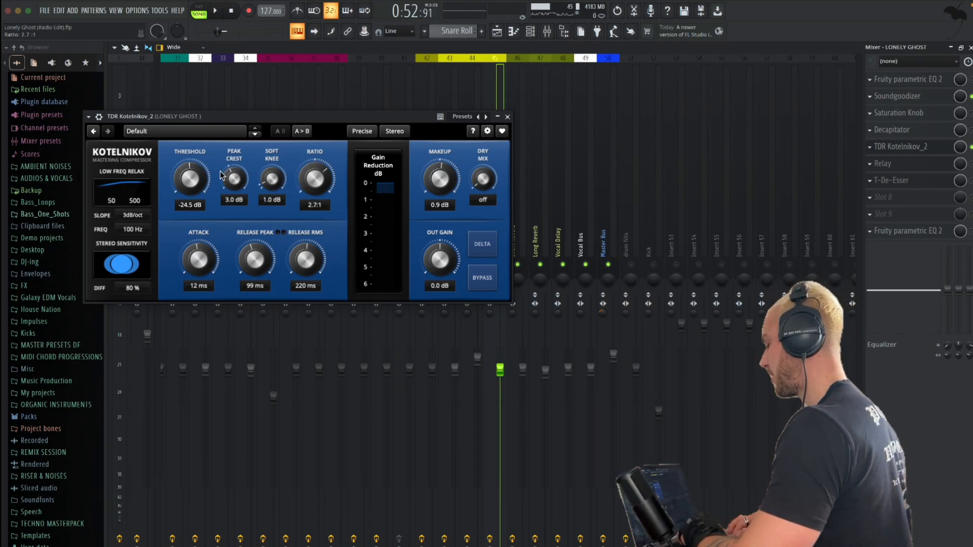
pyautogui.press('space')
pyautogui.moveTo(193, 176); pyautogui.dragTo(194, 191)
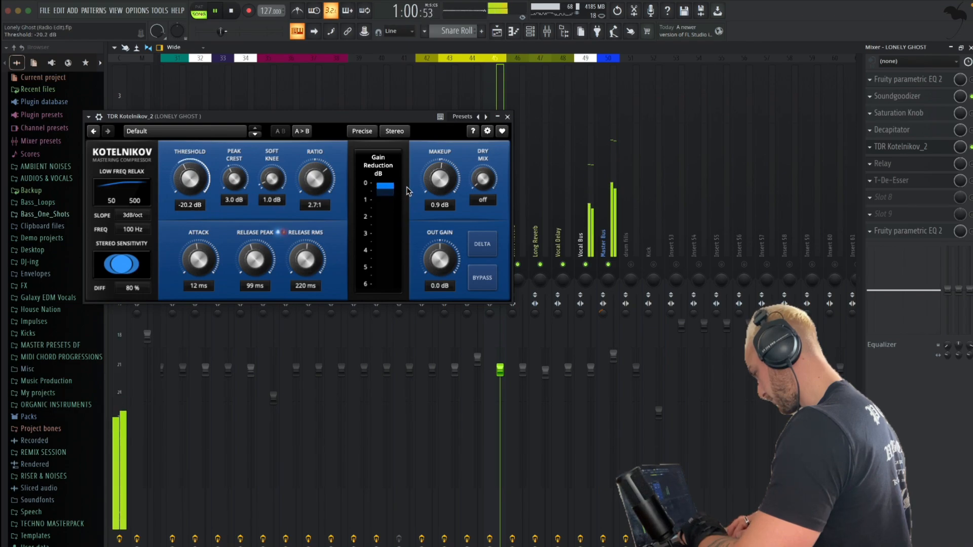
pyautogui.click(508, 117)
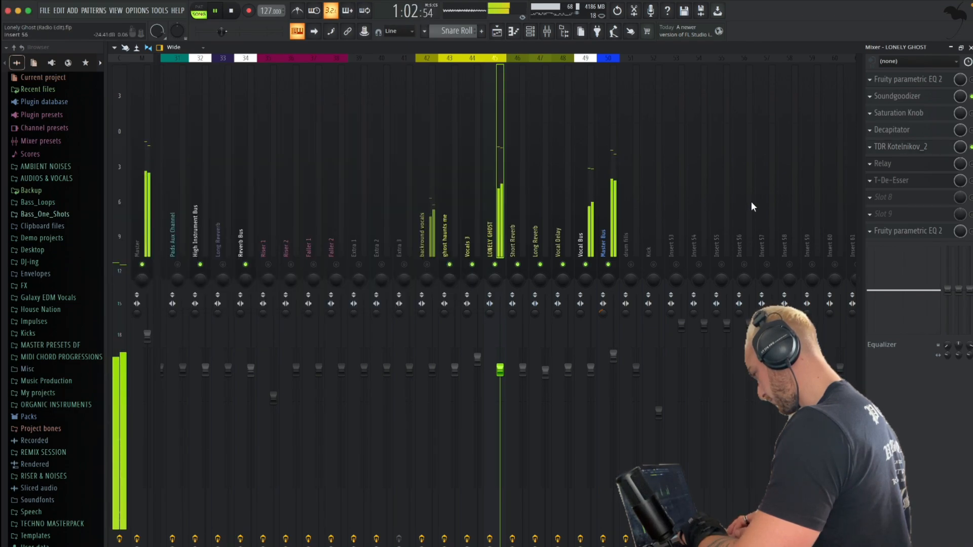
# Unmute the background vocals, solo them briefly, restore all mixer channels and listen to the vocals together
pyautogui.click(426, 266)
pyautogui.rightClick(426, 265)
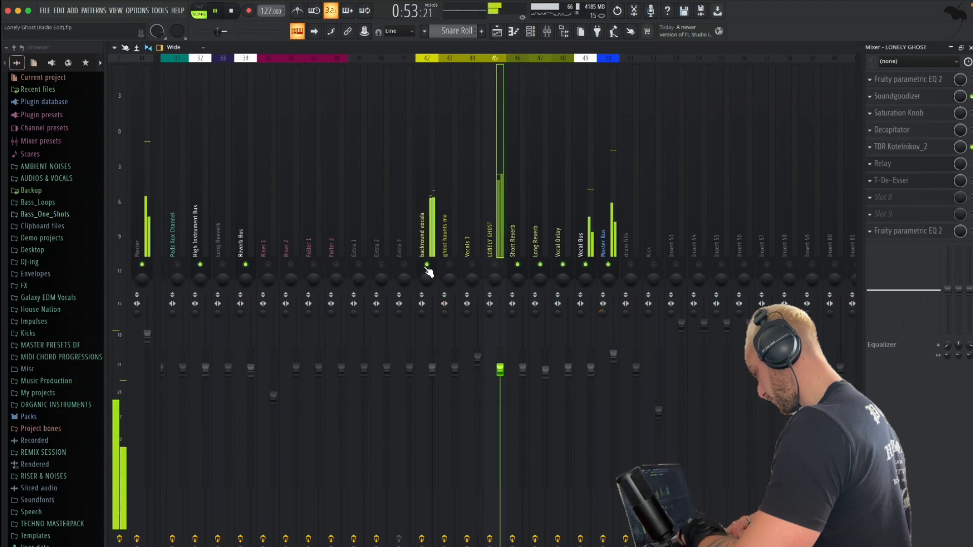
pyautogui.rightClick(426, 266)
pyautogui.press('space')
pyautogui.press('space')
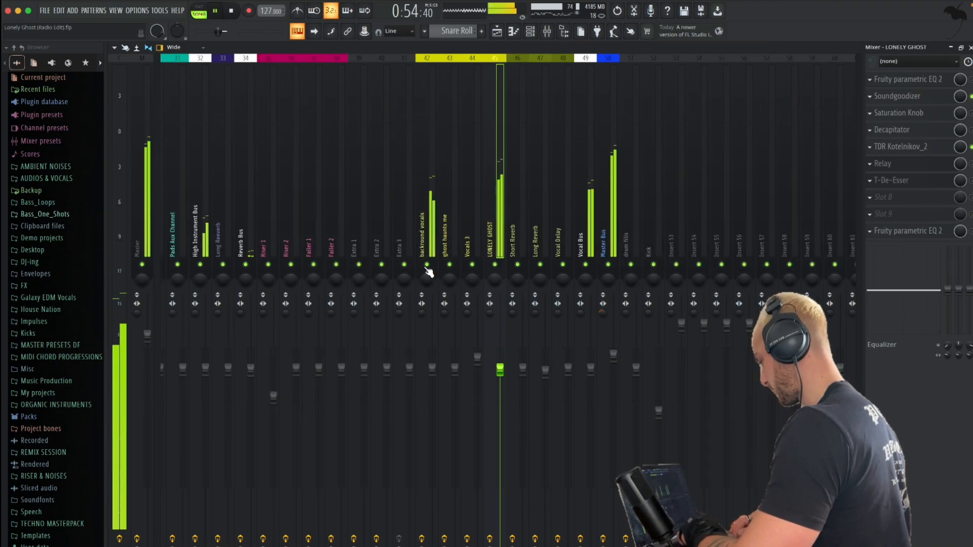
pyautogui.press('space')
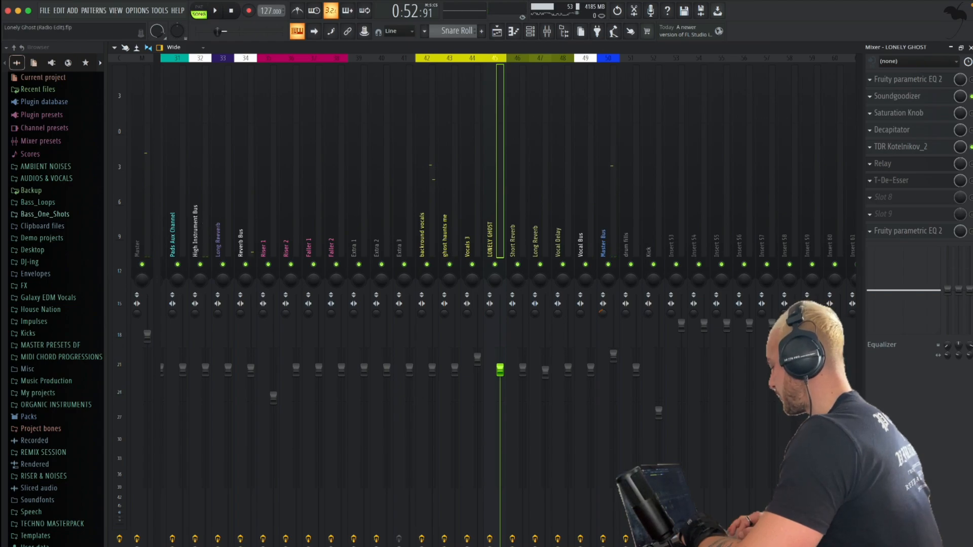
# Enable T-De-Esser on LONELY GHOST and set its processing threshold to -32.5 dB during playback
pyautogui.press('space')
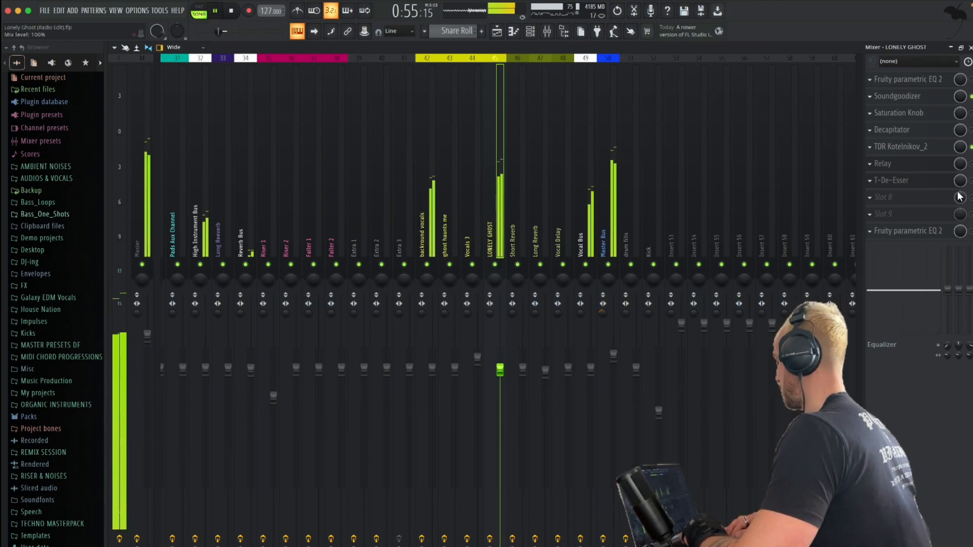
pyautogui.press('space')
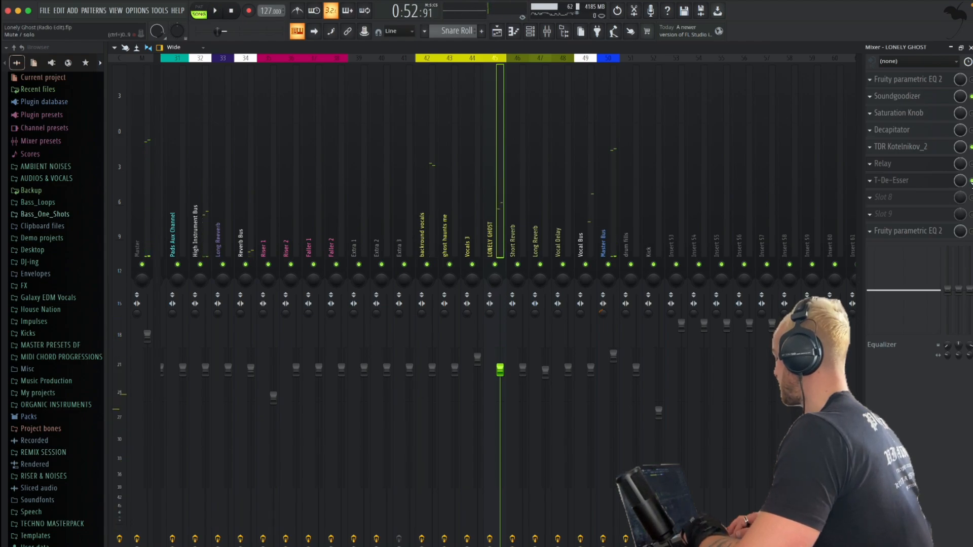
pyautogui.click(911, 181)
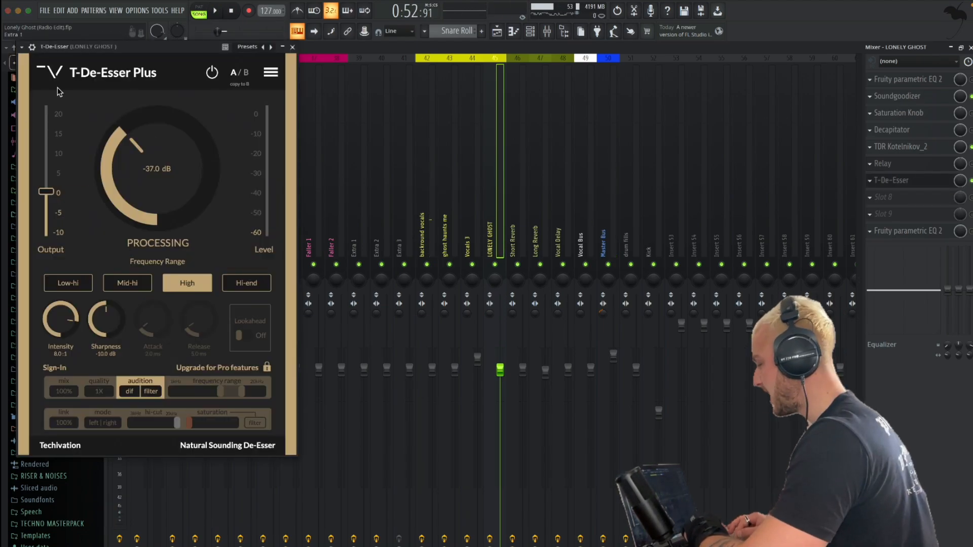
pyautogui.moveTo(122, 48); pyautogui.dragTo(200, 48)
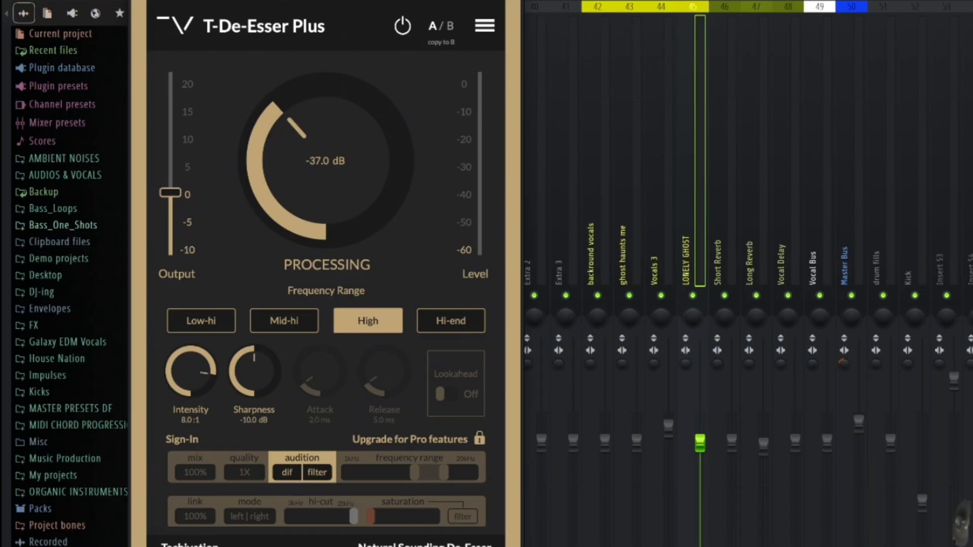
pyautogui.press('space')
pyautogui.moveTo(303, 114); pyautogui.dragTo(302, 87)
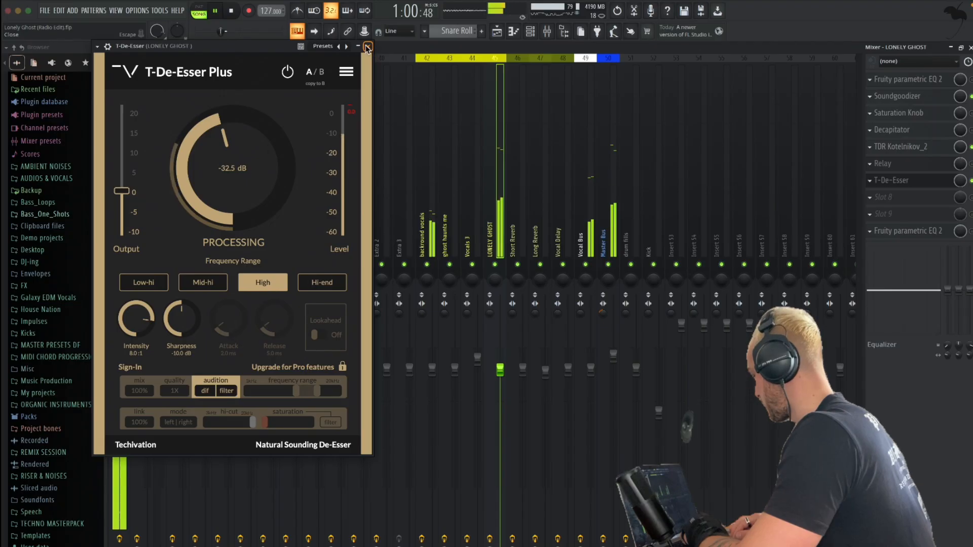
# Close the LONELY GHOST de-esser and listen to the vocals against the instruments while checking levels across the mixer
pyautogui.click(369, 45)
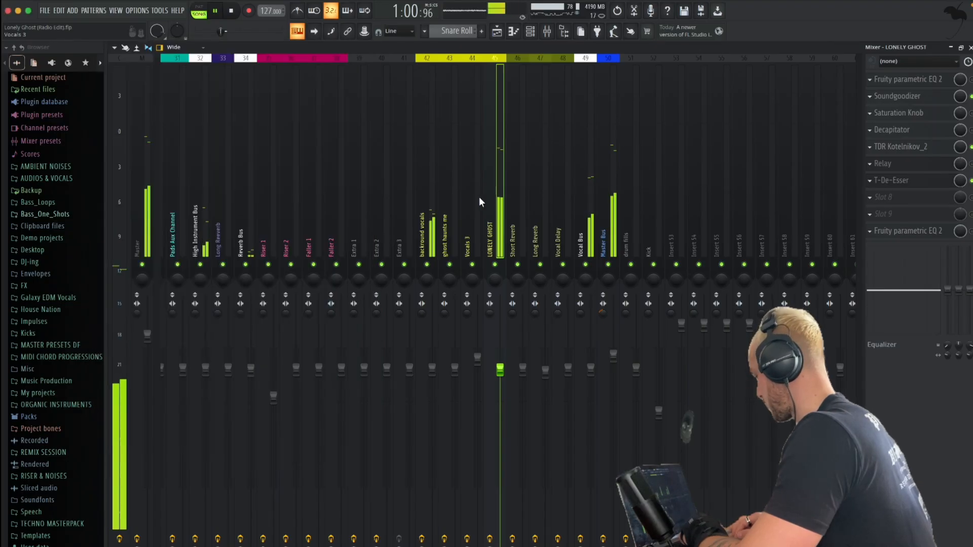
pyautogui.hscroll(-10, 407, 204)
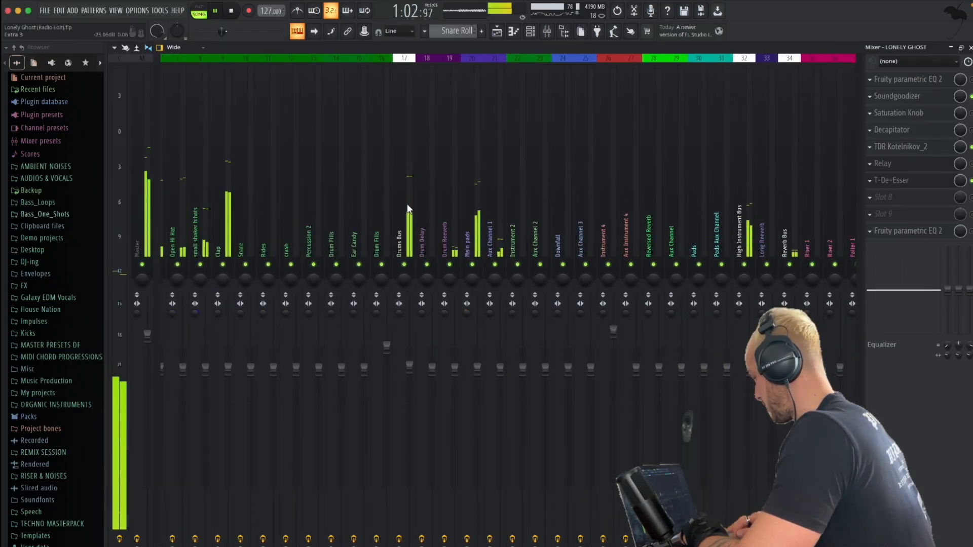
pyautogui.hscroll(10, 588, 225)
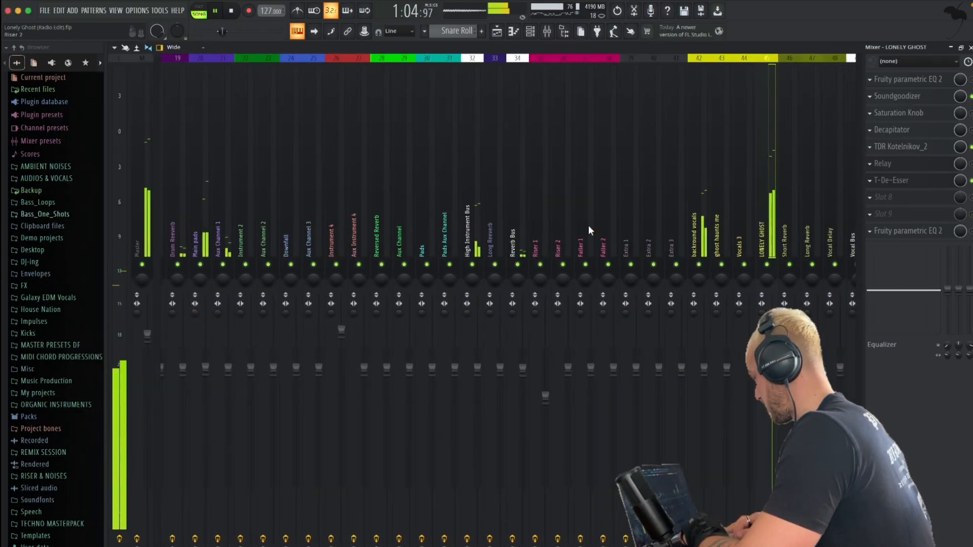
pyautogui.press('space')
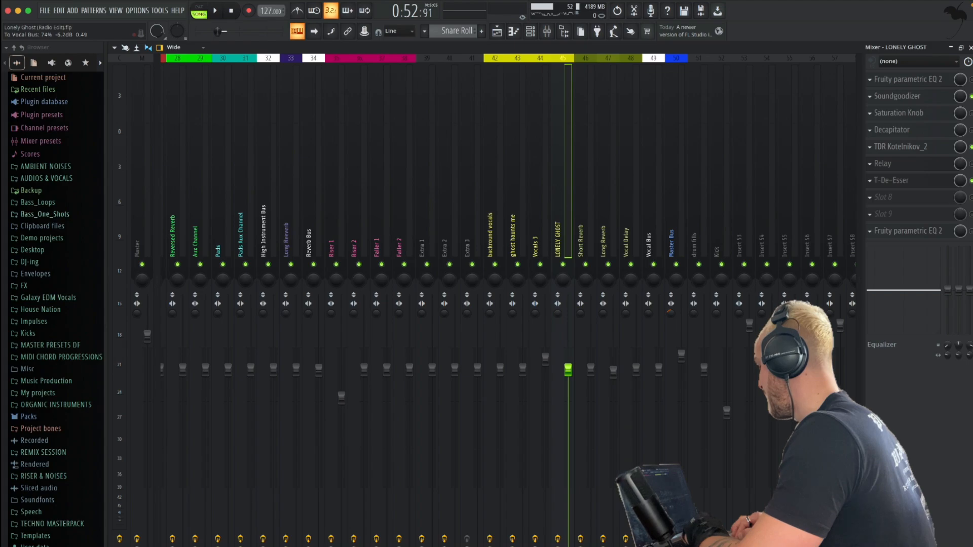
pyautogui.press('space')
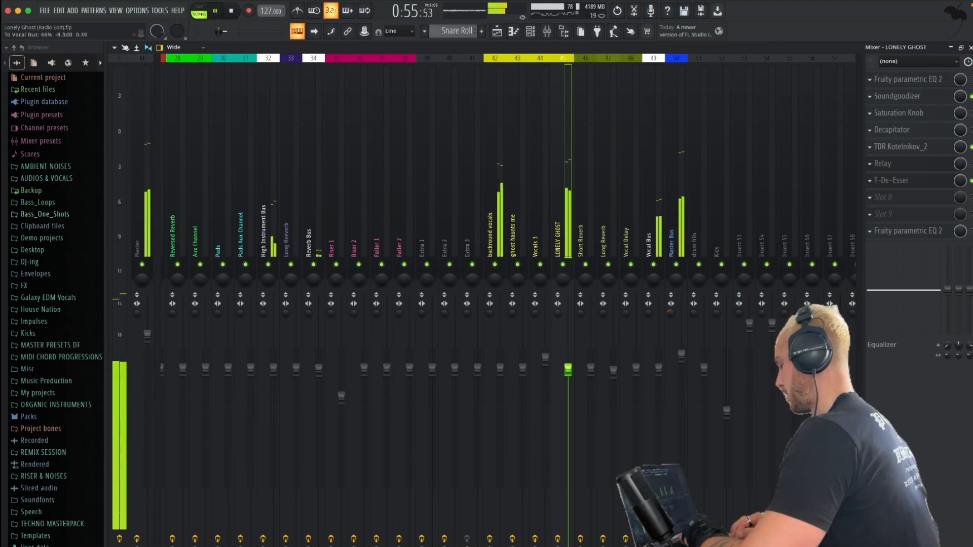
pyautogui.press('space')
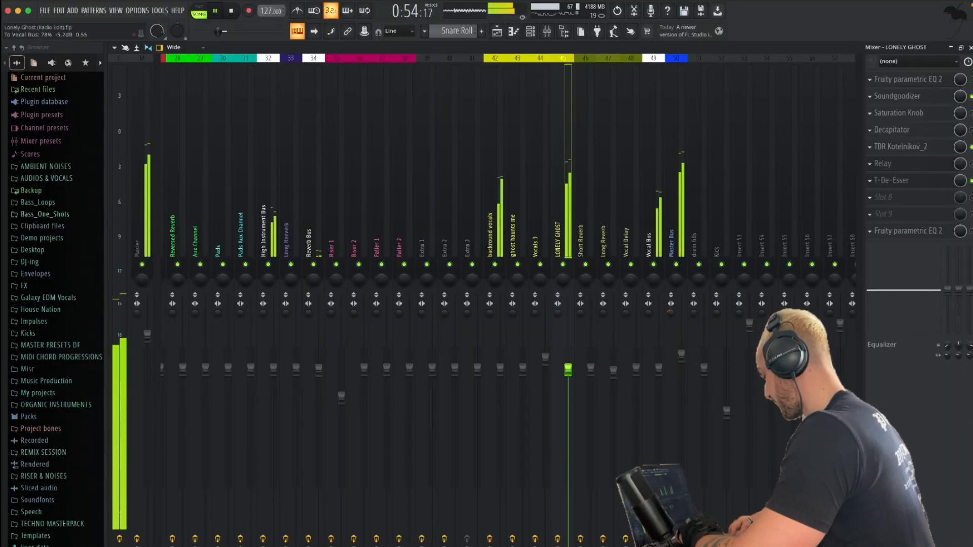
# Unmute the Kick and Bass 1 tracks in the playlist and restart playback
pyautogui.press('F5')
pyautogui.press('space')
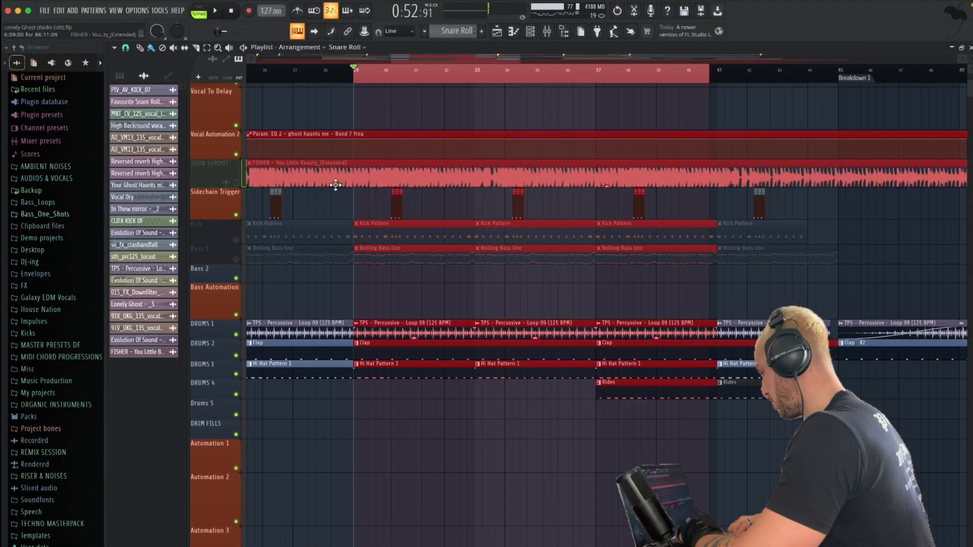
pyautogui.press('space')
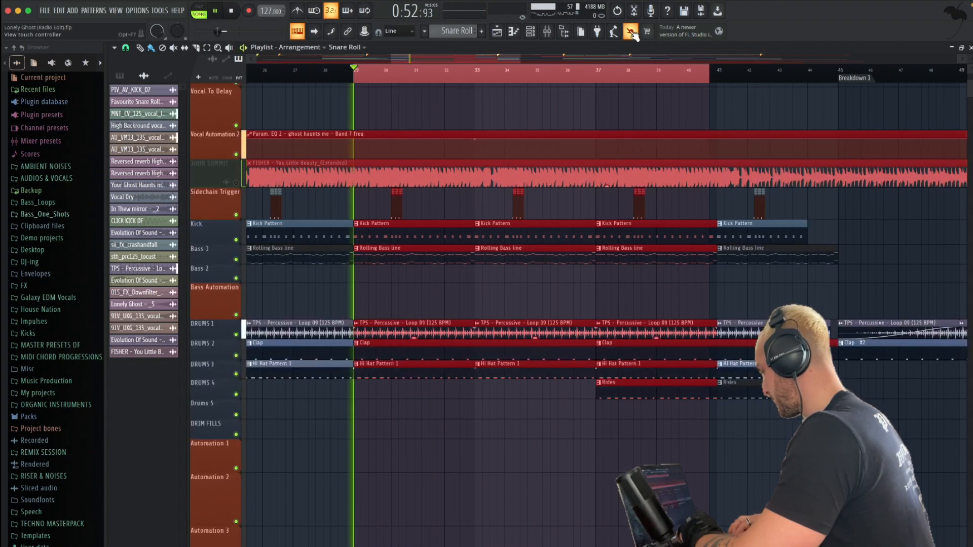
# Listen to the looped section with kick and bass in the mixer and compare the vocal, instrument and bus levels
pyautogui.press('F9')
pyautogui.hscroll(-10, 569, 215)
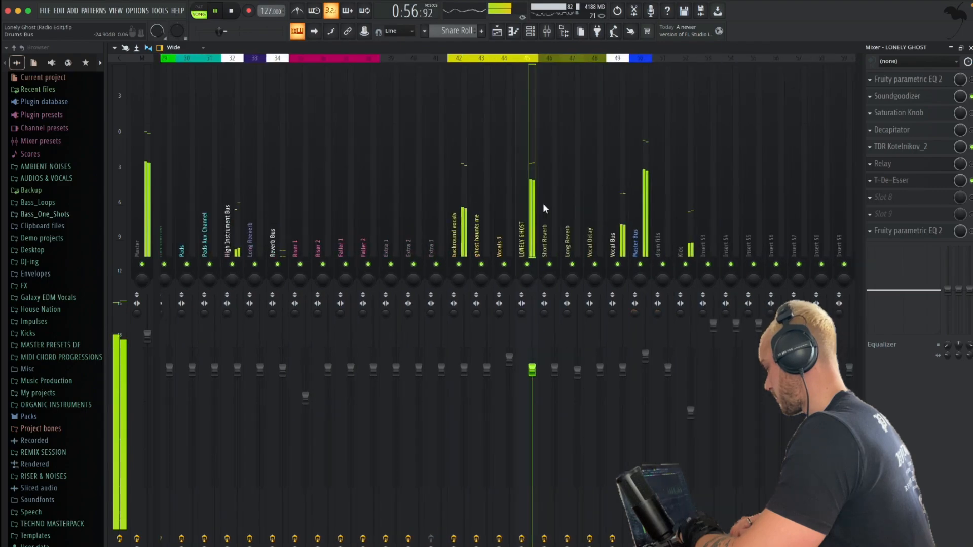
pyautogui.hscroll(-1, 543, 208)
pyautogui.hscroll(10, 543, 208)
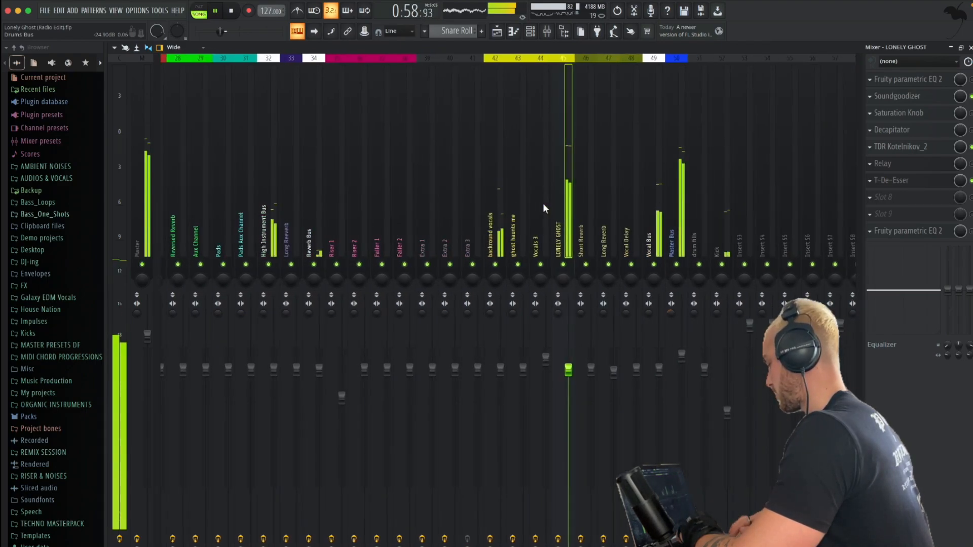
pyautogui.hscroll(3, 543, 208)
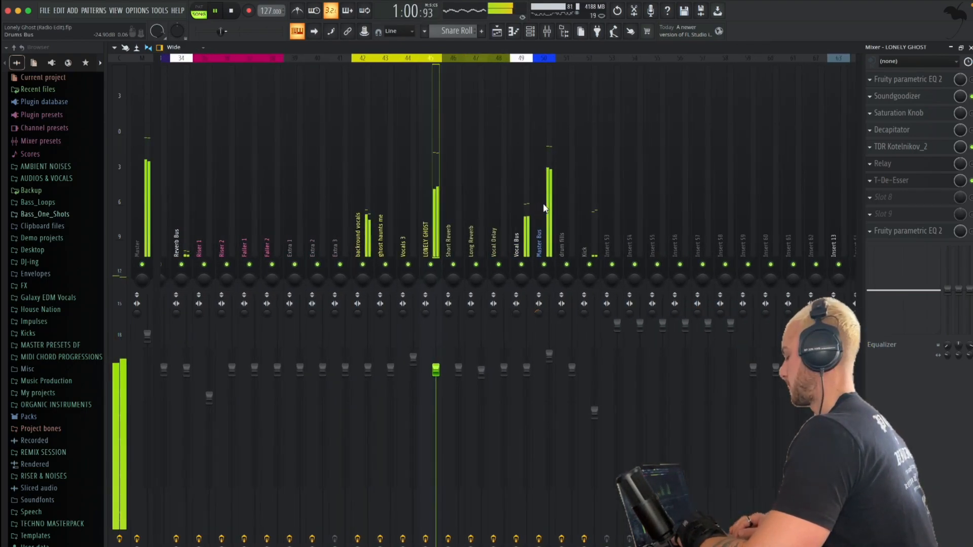
pyautogui.press('space')
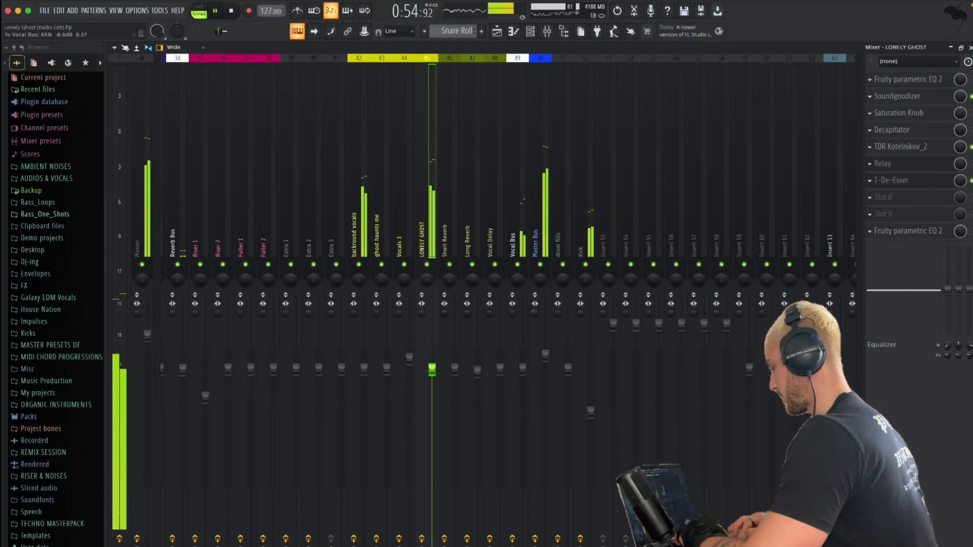
pyautogui.press('space')
# Select Kick as the sidechain source in the first Fruity Limiter on the High Instrument Bus and close it
pyautogui.click(522, 236)
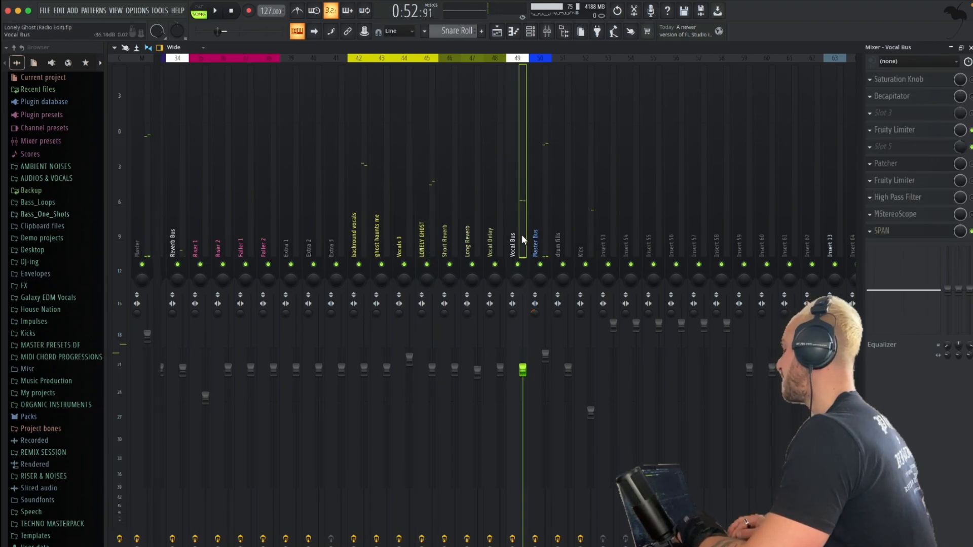
pyautogui.hscroll(-5, 522, 235)
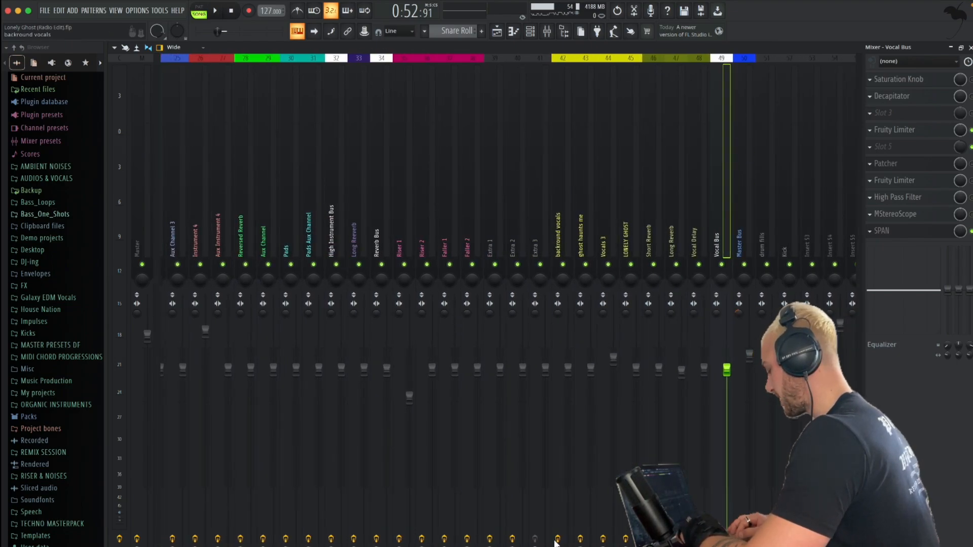
pyautogui.click(331, 223)
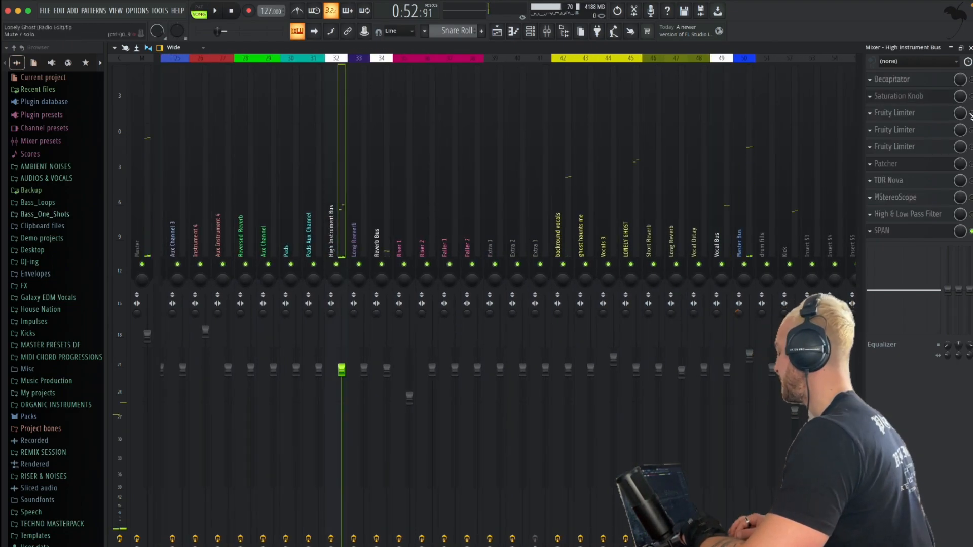
pyautogui.click(886, 114)
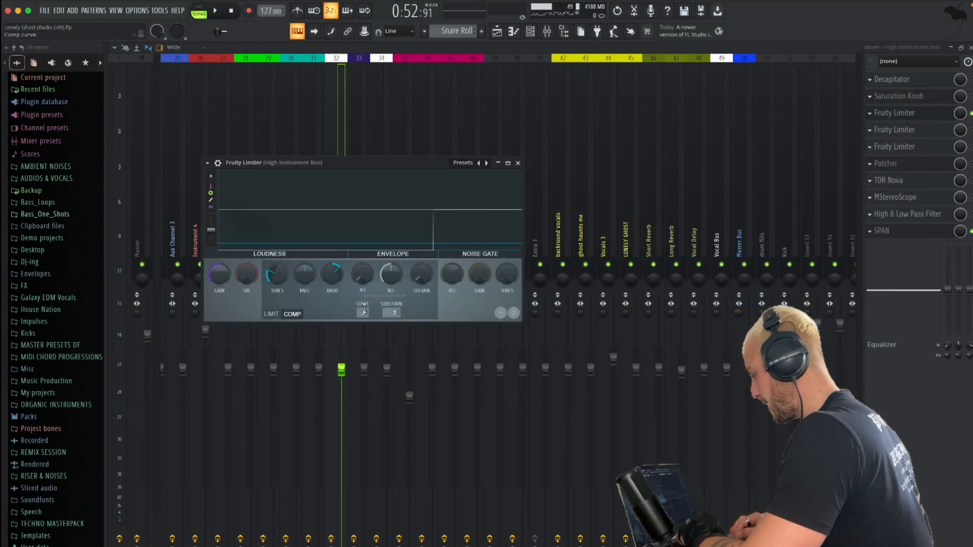
pyautogui.click(394, 311)
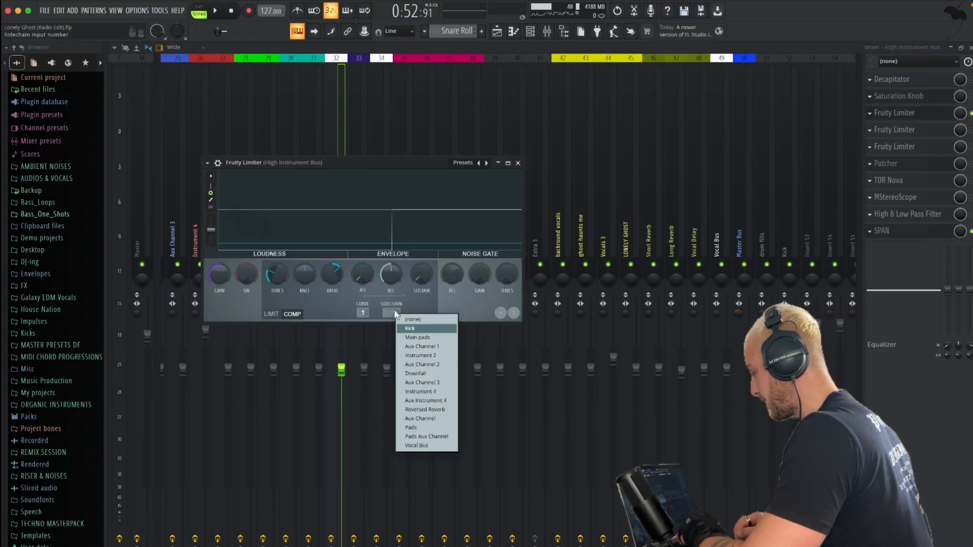
pyautogui.click(405, 358)
pyautogui.click(518, 165)
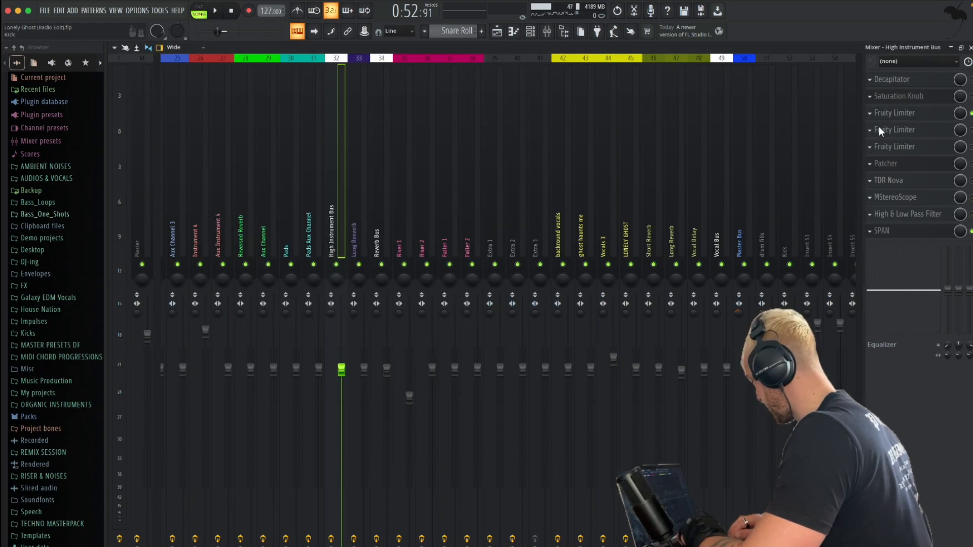
# Select Vocal Bus as the sidechain source in the second Fruity Limiter on the High Instrument Bus
pyautogui.click(916, 131)
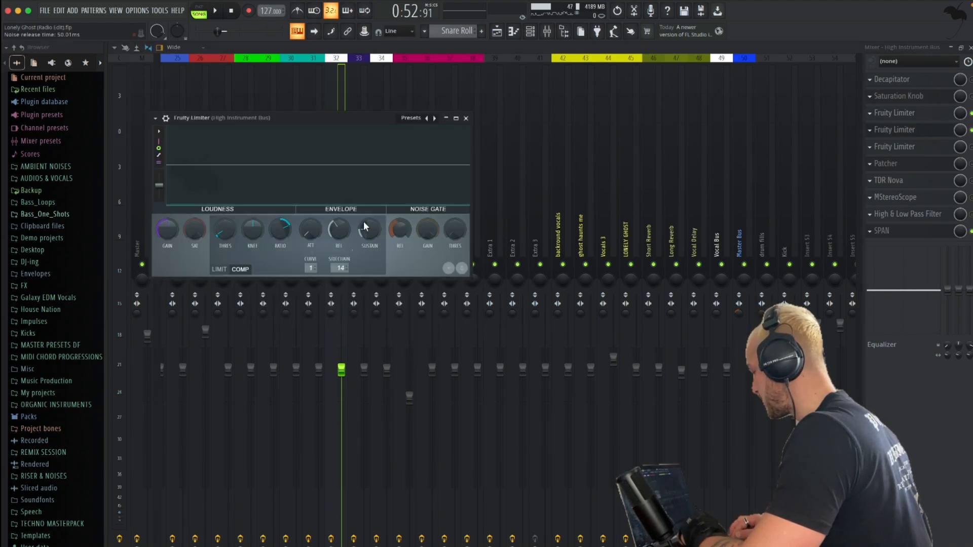
pyautogui.click(339, 269)
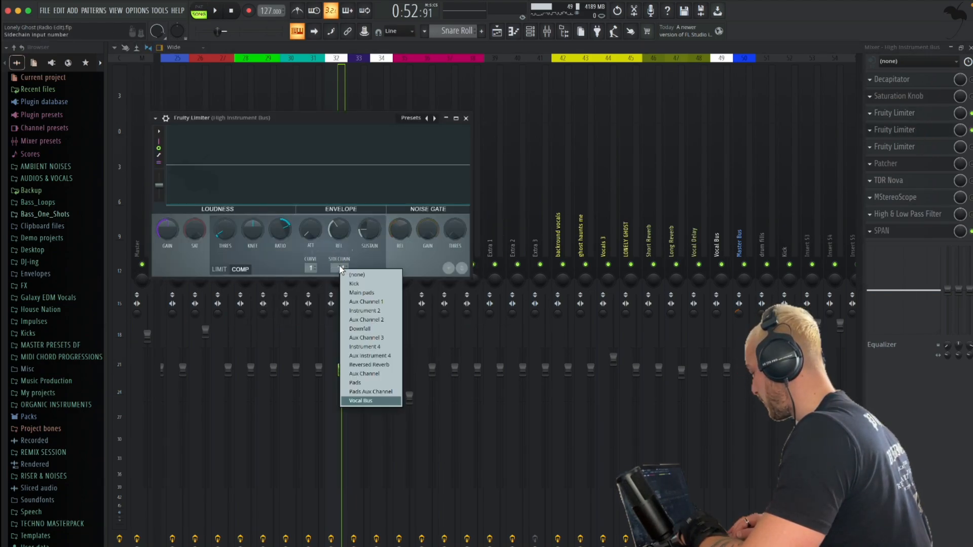
pyautogui.click(355, 403)
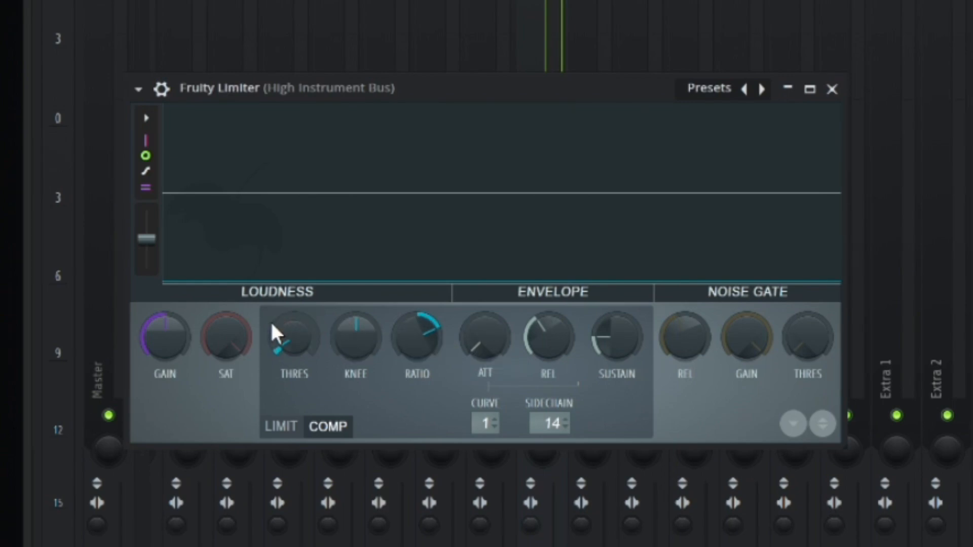
# Adjust the second limiter's threshold during playback so the vocals duck the high instruments only lightly, and close it
pyautogui.press('space')
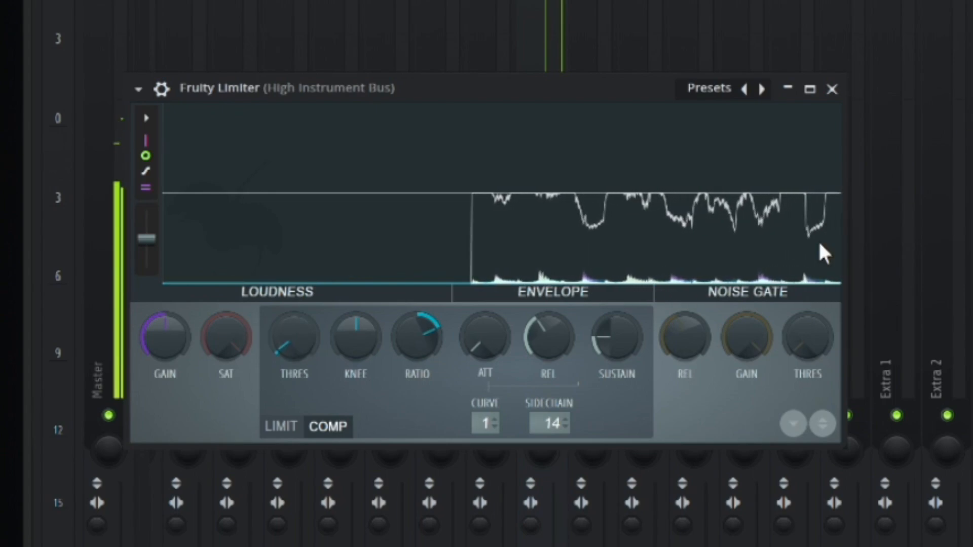
pyautogui.press('space')
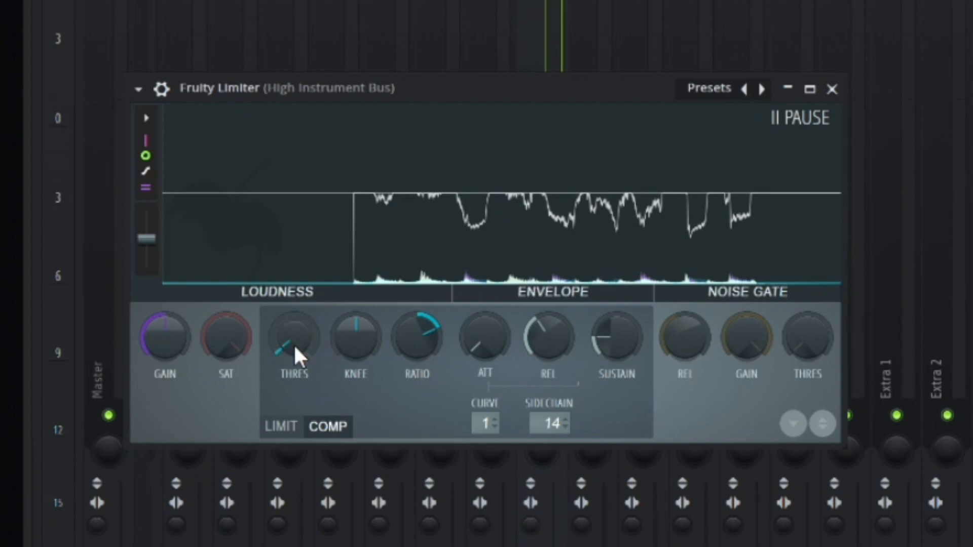
pyautogui.press('space')
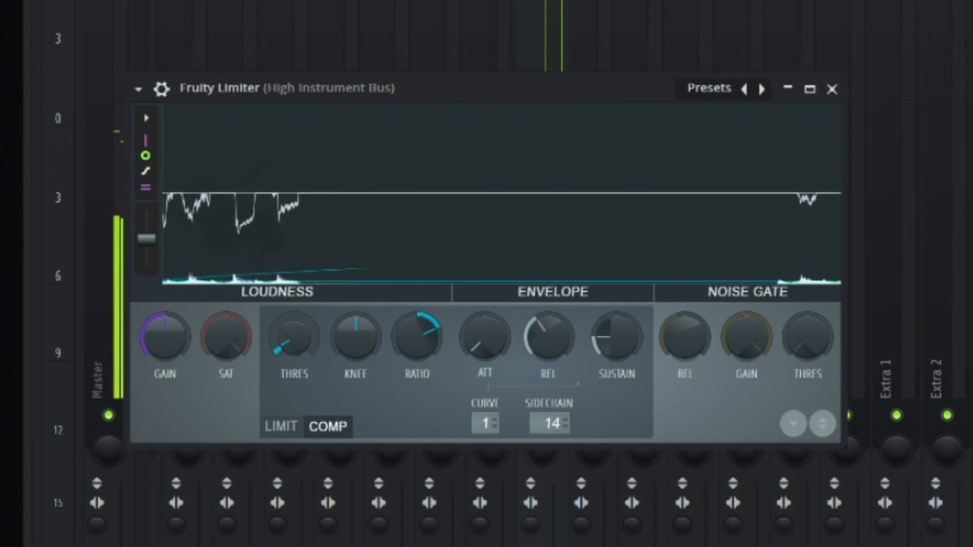
pyautogui.click(832, 89)
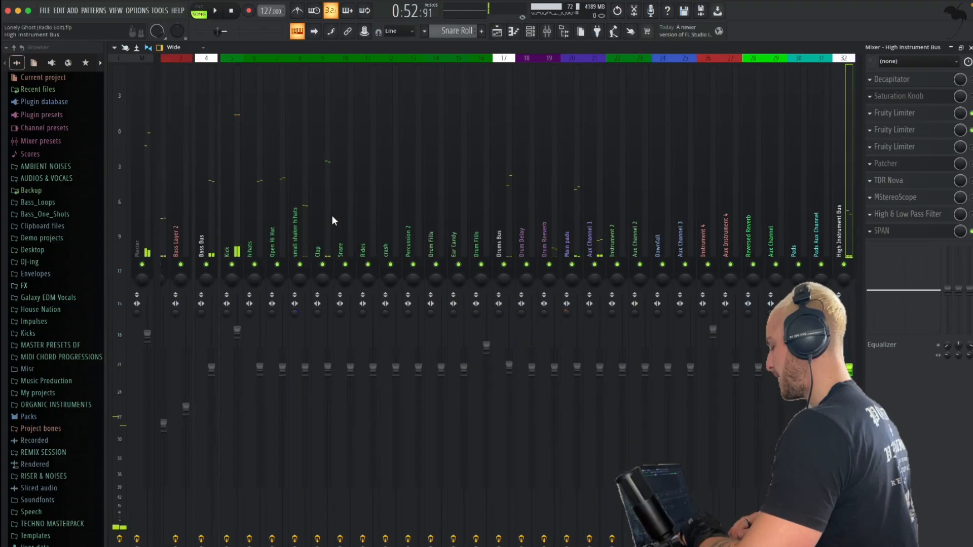
# Open SPAN on the Master channel, examine the full mix's frequency balance from lows to highs during playback, and close it
pyautogui.click(175, 225)
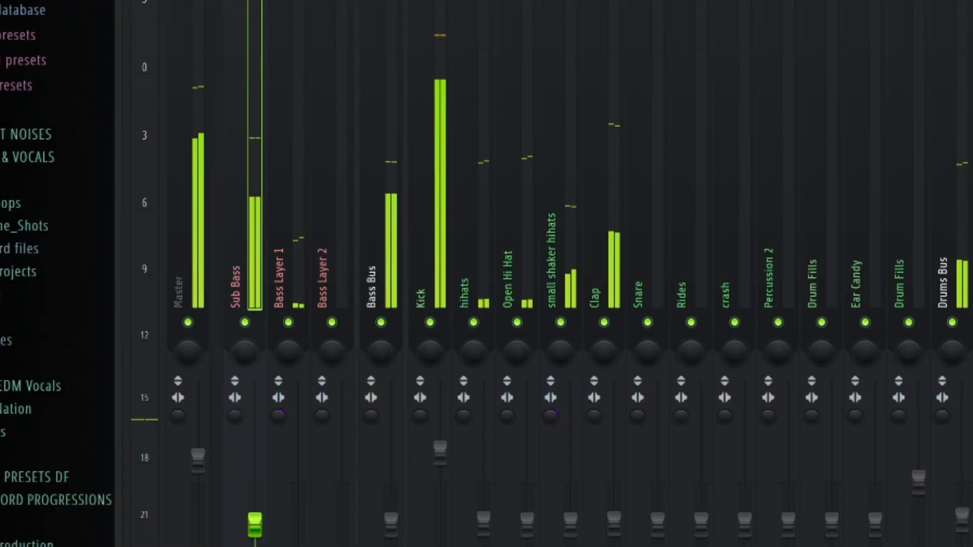
pyautogui.click(183, 232)
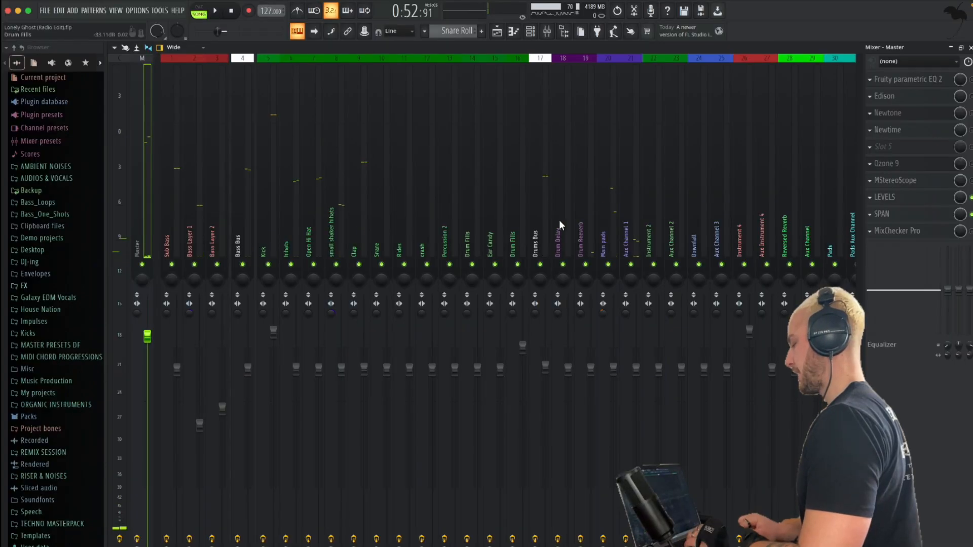
pyautogui.click(885, 213)
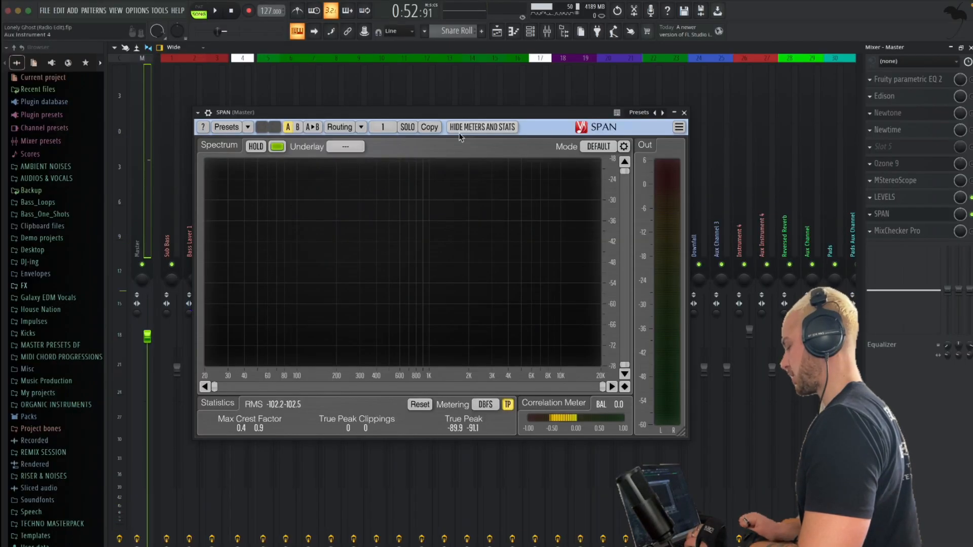
pyautogui.moveTo(465, 106); pyautogui.dragTo(467, 70)
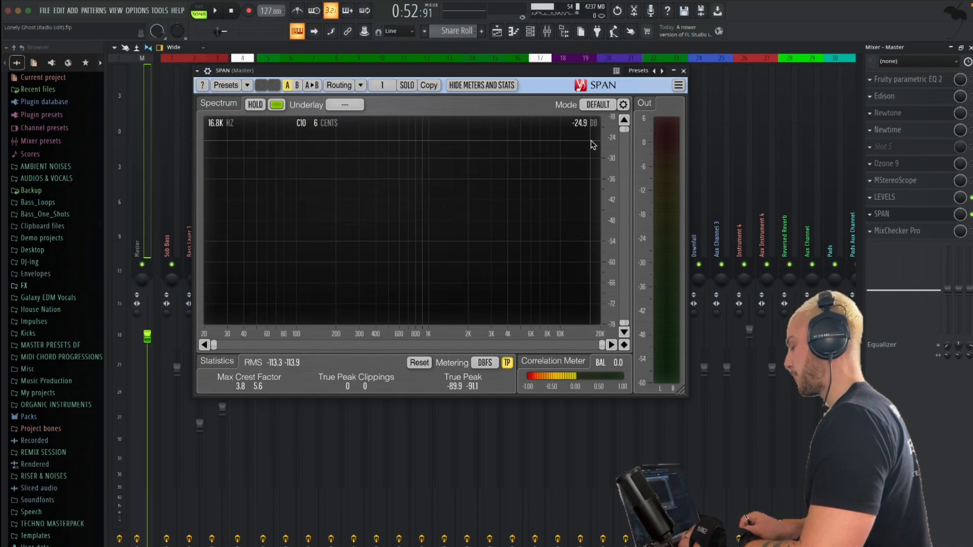
pyautogui.press('space')
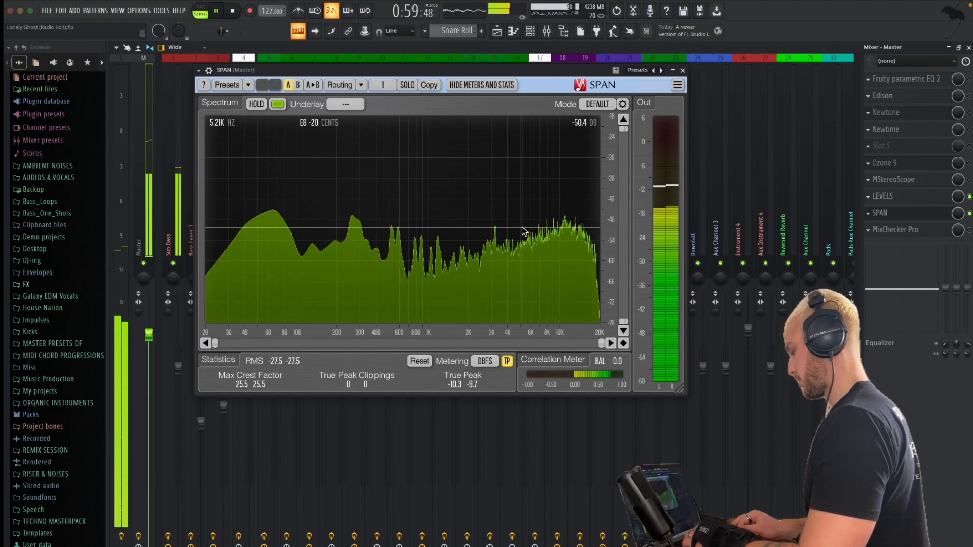
pyautogui.press('space')
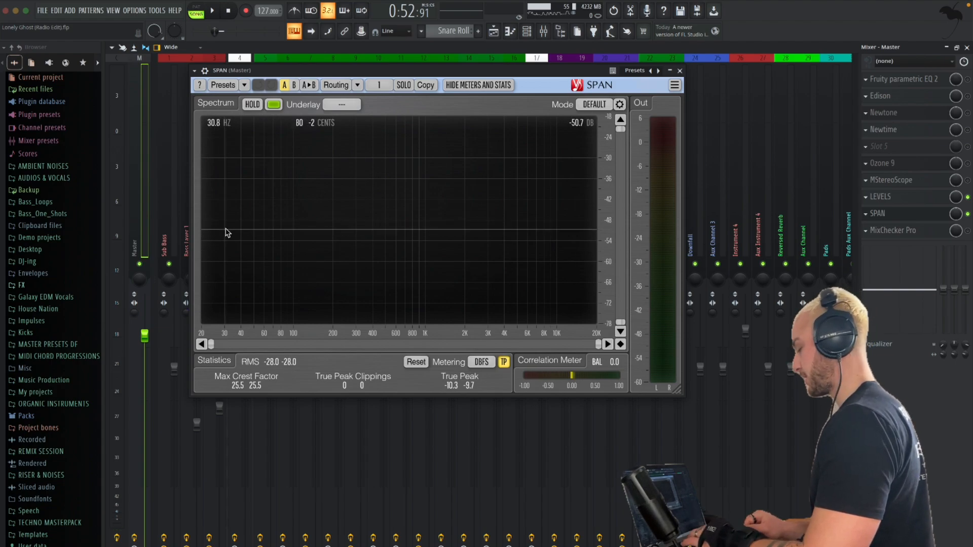
pyautogui.press('space')
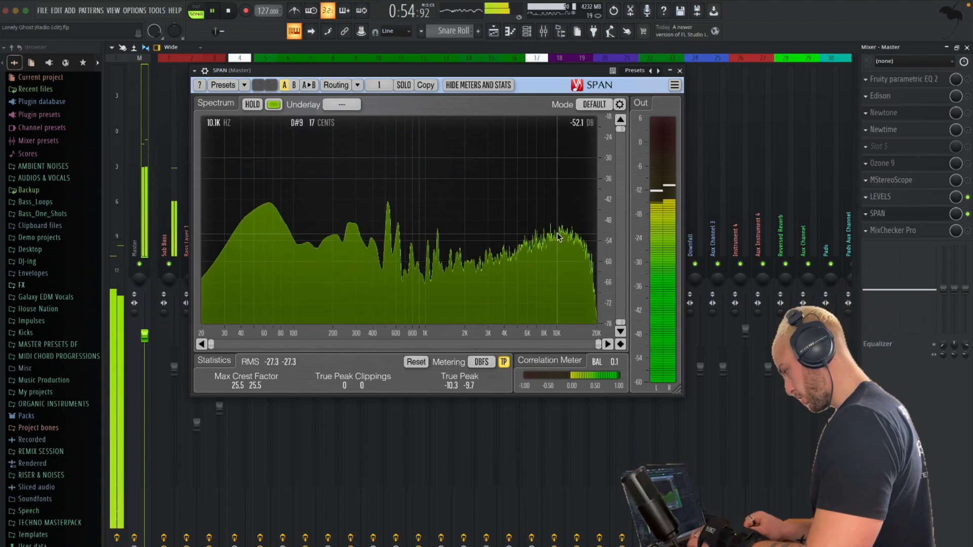
pyautogui.press('space')
pyautogui.click(679, 70)
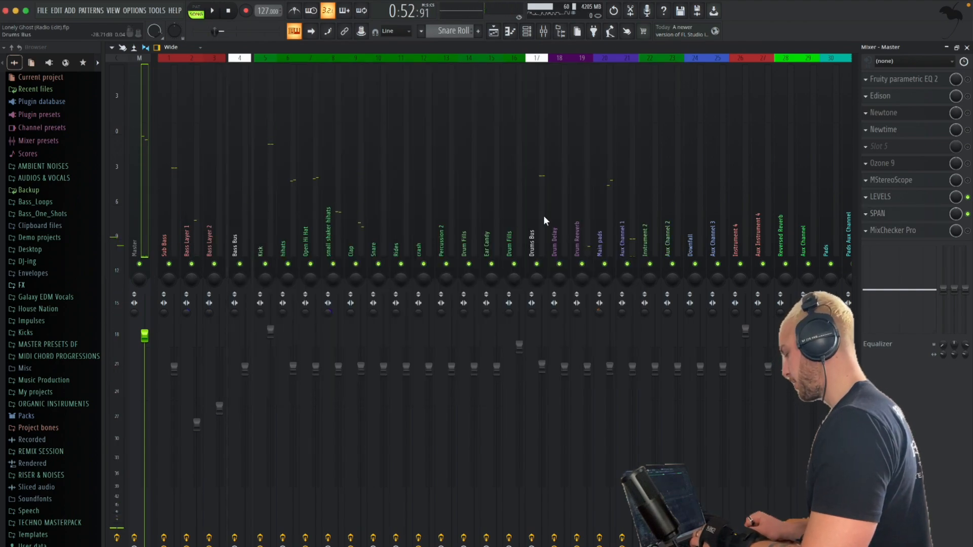
# Brighten the Drums Bus in its High & Low Pass Filter during playback, moving band 7 above 18 kHz and slightly boosting band 6 around 11 kHz
pyautogui.click(530, 231)
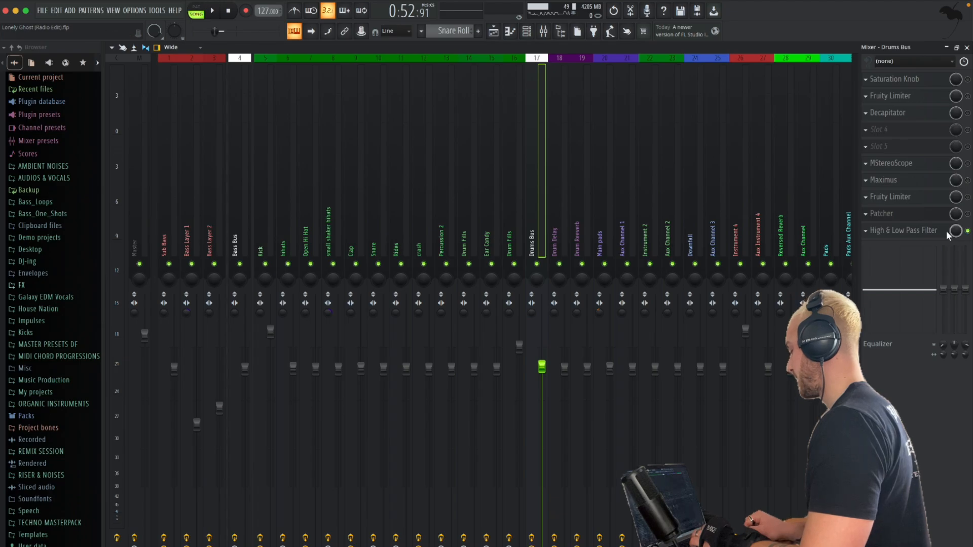
pyautogui.click(914, 231)
pyautogui.press('space')
pyautogui.scroll(-5, 441, 233)
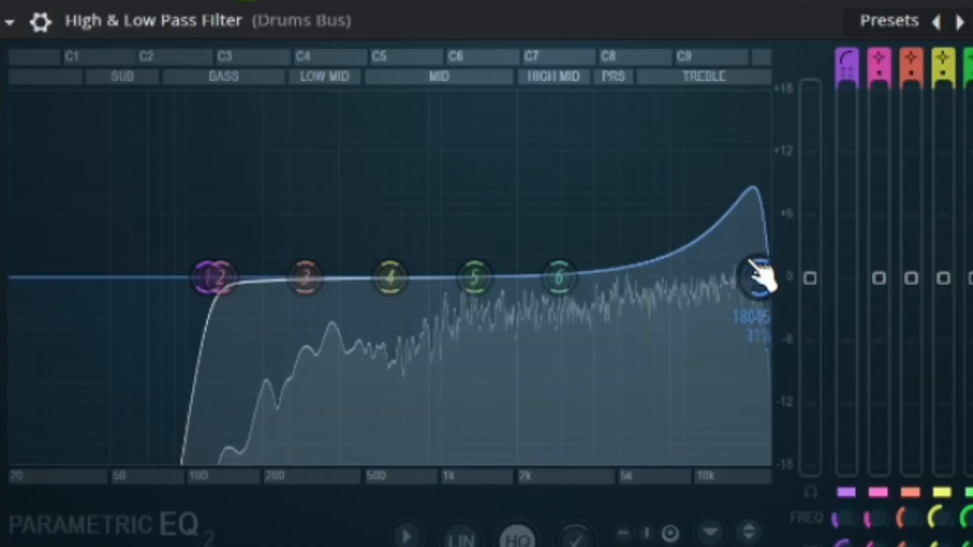
pyautogui.scroll(3, 751, 261)
pyautogui.moveTo(751, 261); pyautogui.dragTo(767, 277)
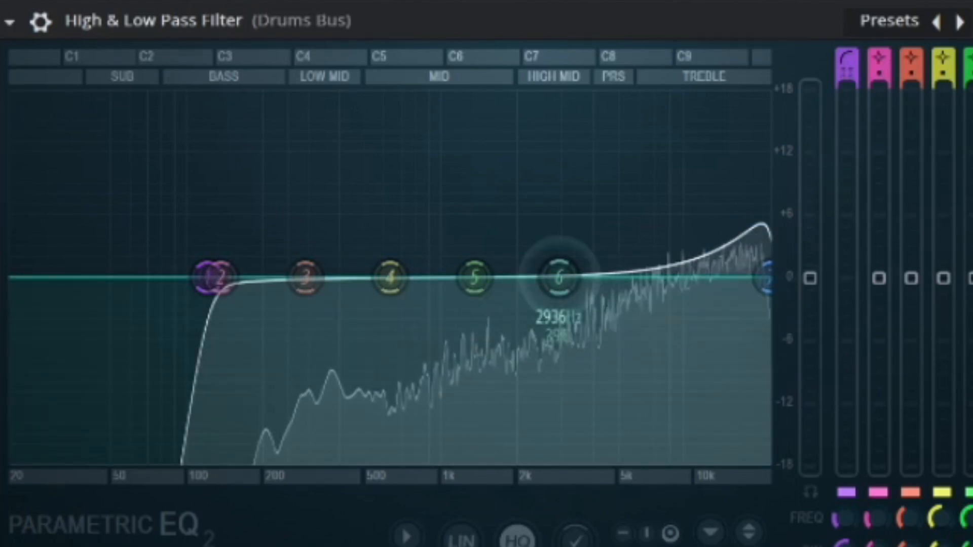
pyautogui.moveTo(559, 277); pyautogui.dragTo(715, 258)
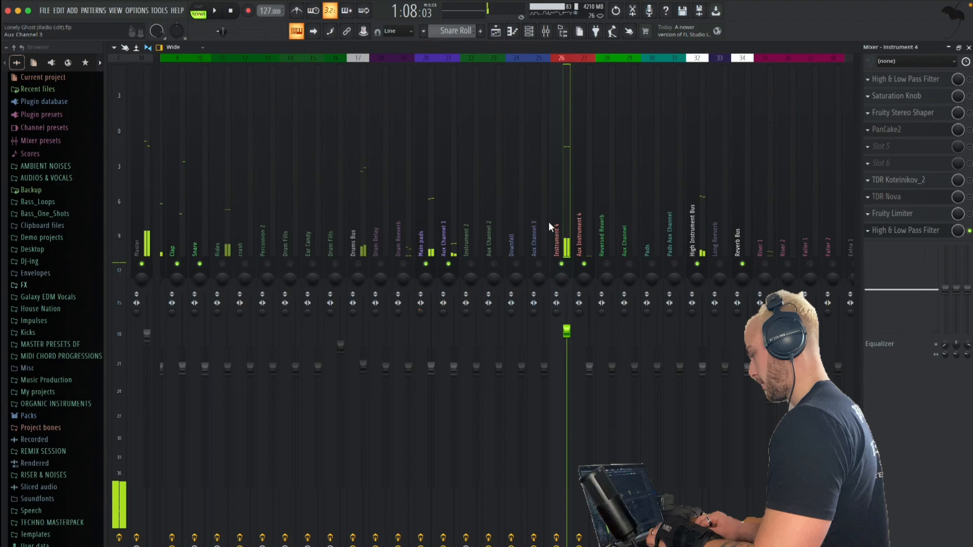
# Open the last High & Low Pass Filter on Instrument 4 and move its high-pass cutoff to about 300 Hz
pyautogui.scroll(-4, 560, 226)
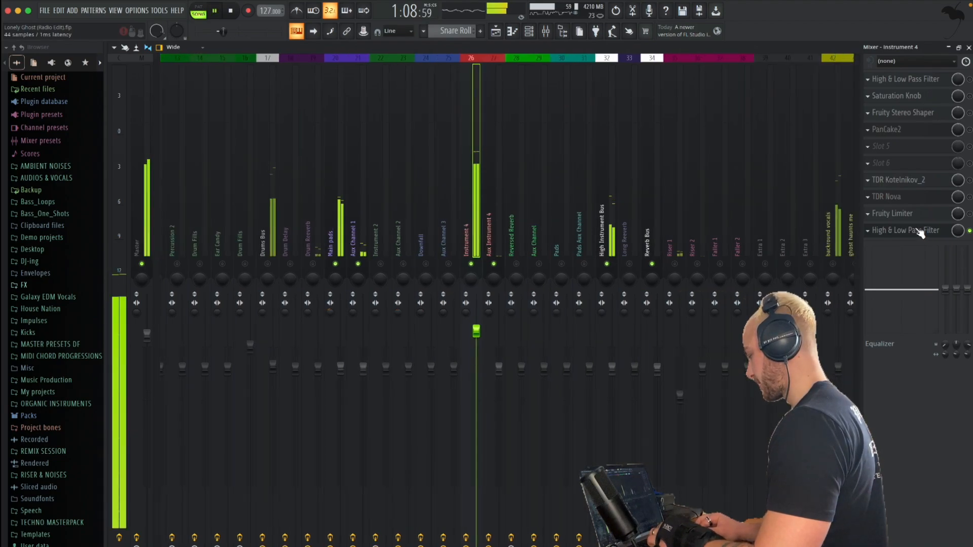
pyautogui.click(887, 231)
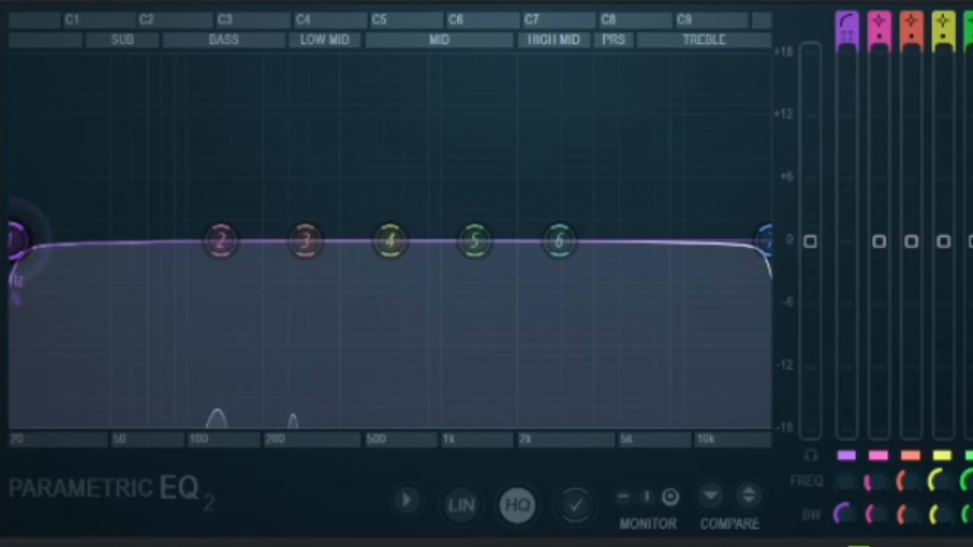
pyautogui.moveTo(15, 239); pyautogui.dragTo(322, 256)
# Lower Instrument 4's low-pass cutoff to about 4 kHz and cut band 5 by about 5 dB near 1.8 kHz
pyautogui.moveTo(476, 240); pyautogui.dragTo(476, 250)
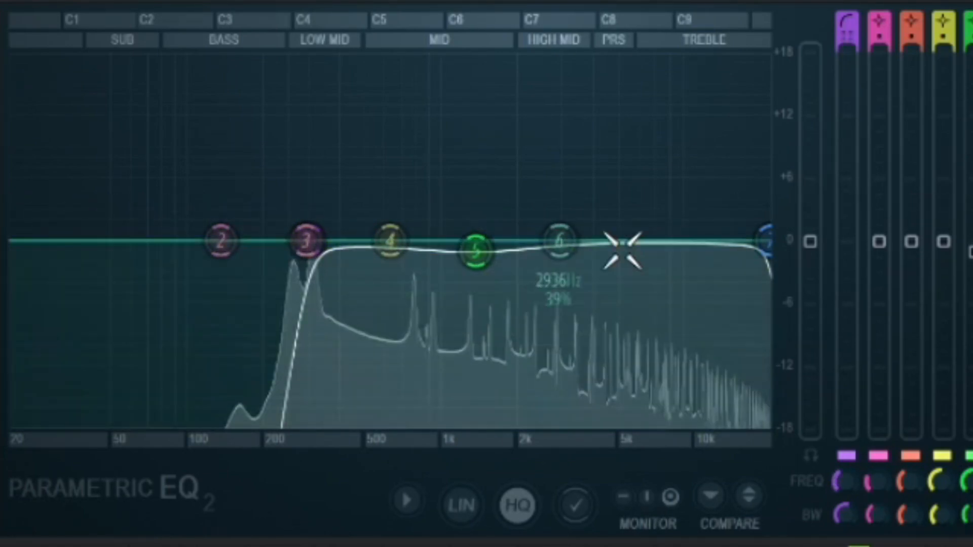
pyautogui.moveTo(768, 241); pyautogui.dragTo(592, 240)
pyautogui.moveTo(476, 251); pyautogui.dragTo(507, 291)
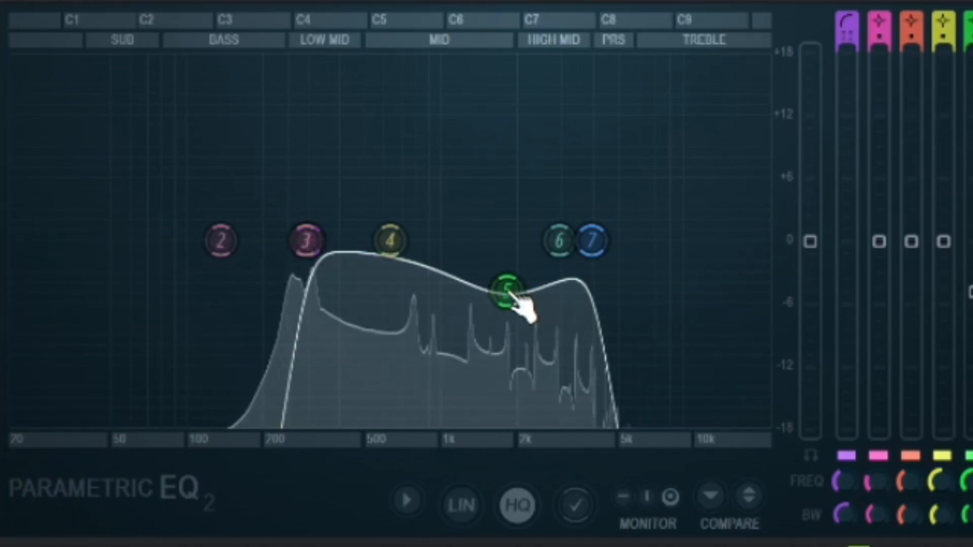
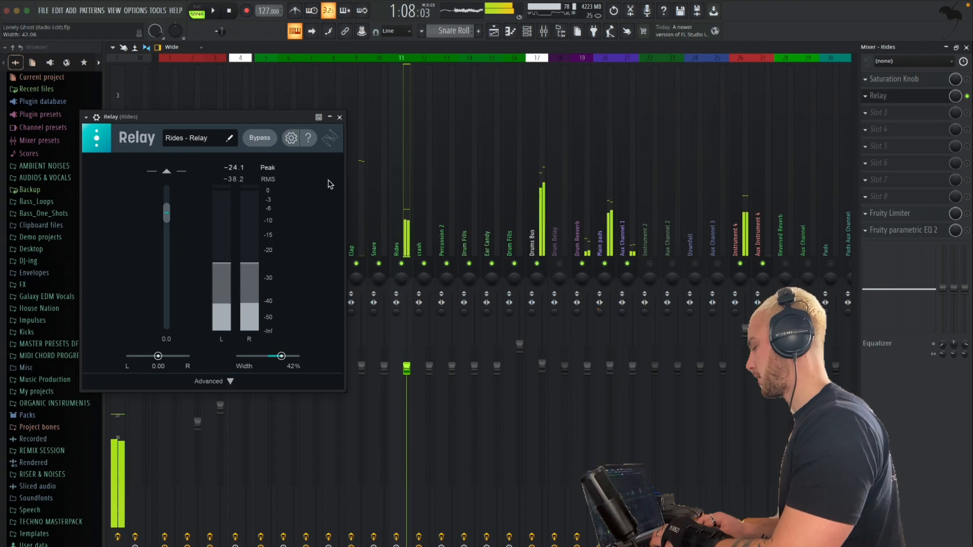
# Close Relay on the Rides channel and listen briefly to the full mix
pyautogui.click(339, 117)
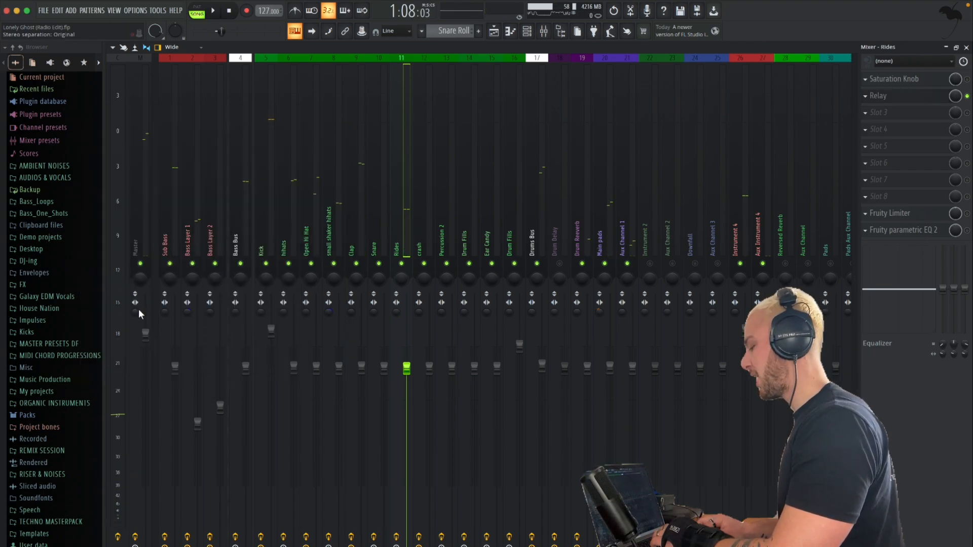
pyautogui.press('space')
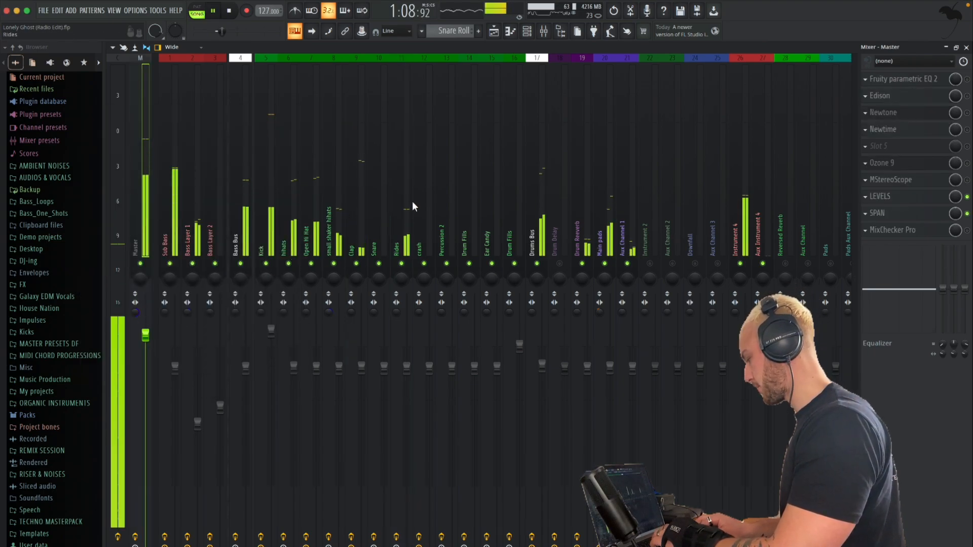
pyautogui.press('space')
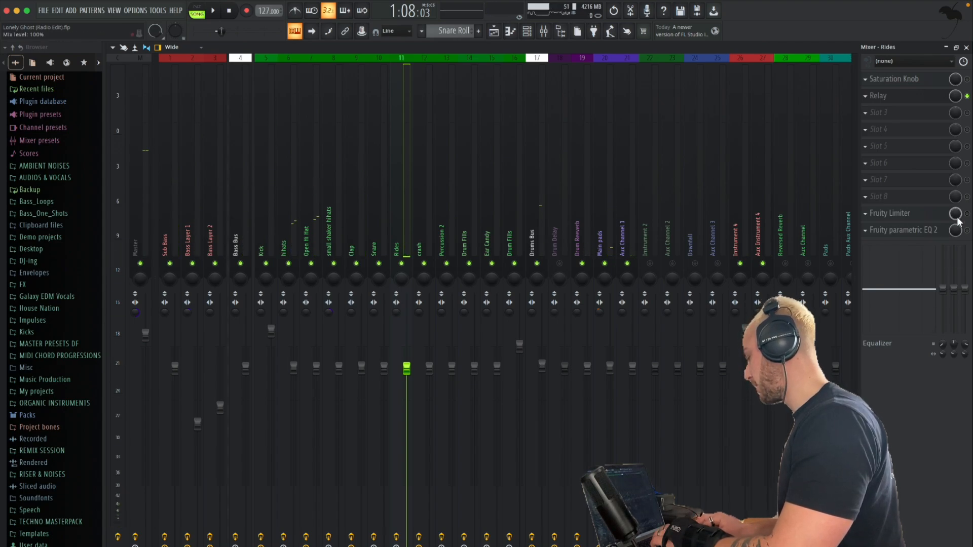
# Open Fruity Limiter on the Rides channel and, during playback, lower its ceiling strongly and set the attack to minimum
pyautogui.click(920, 216)
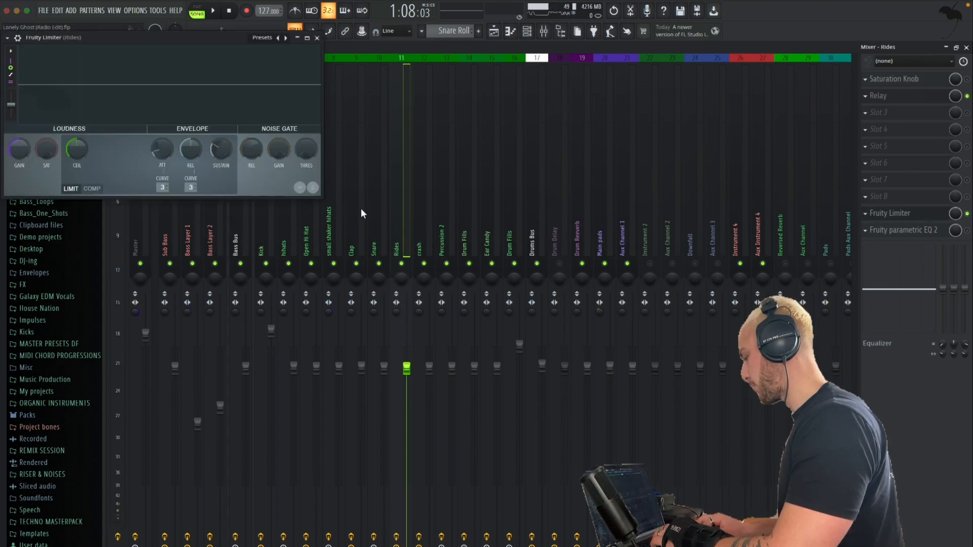
pyautogui.press('space')
pyautogui.moveTo(196, 359); pyautogui.dragTo(197, 400)
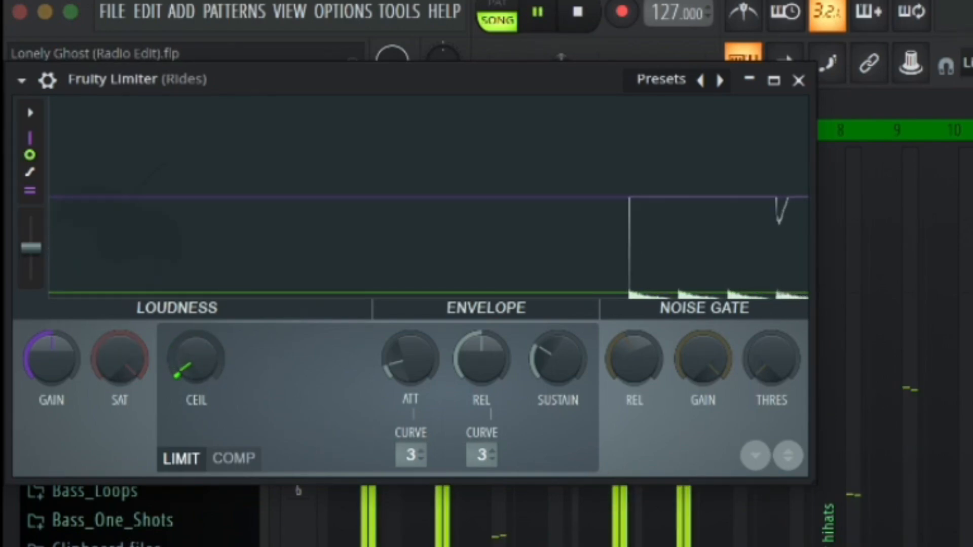
pyautogui.moveTo(403, 352); pyautogui.dragTo(403, 385)
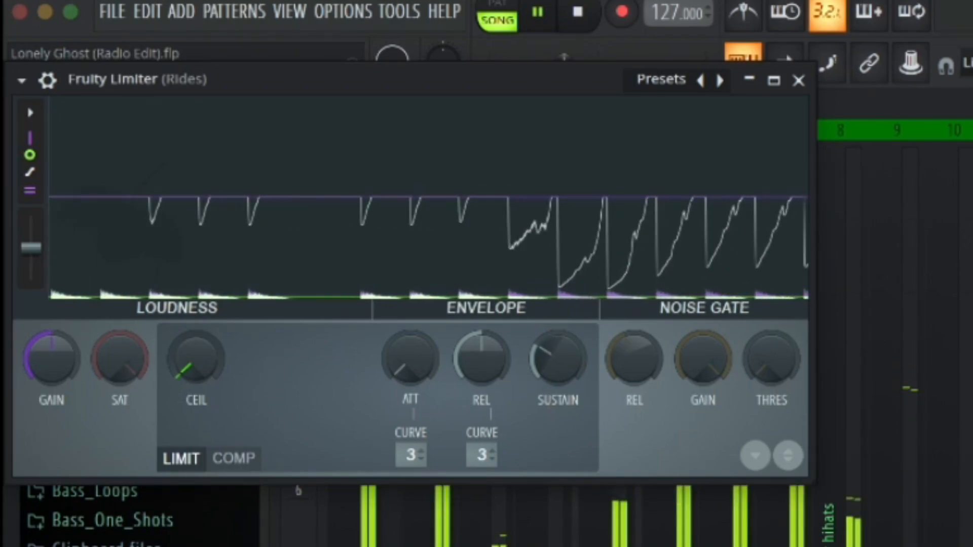
pyautogui.press('space')
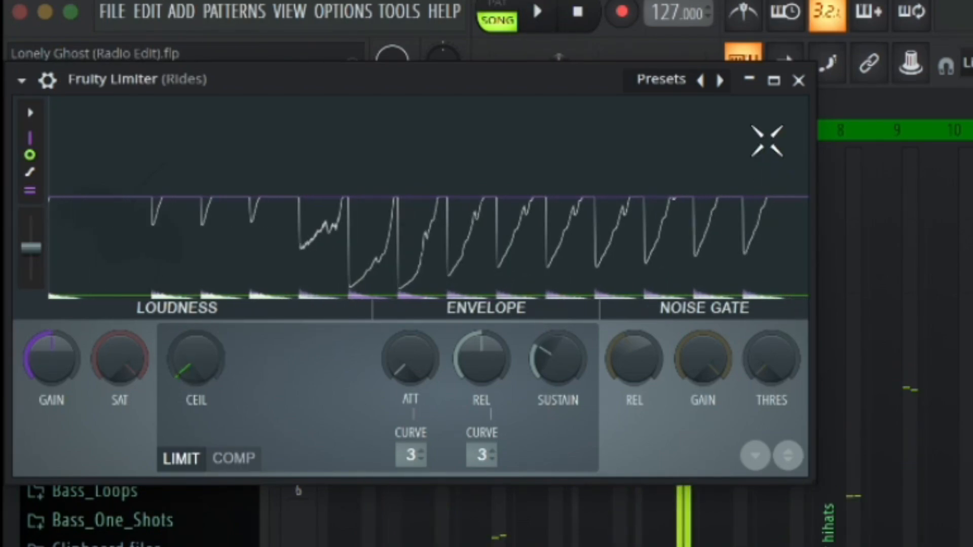
pyautogui.click(799, 80)
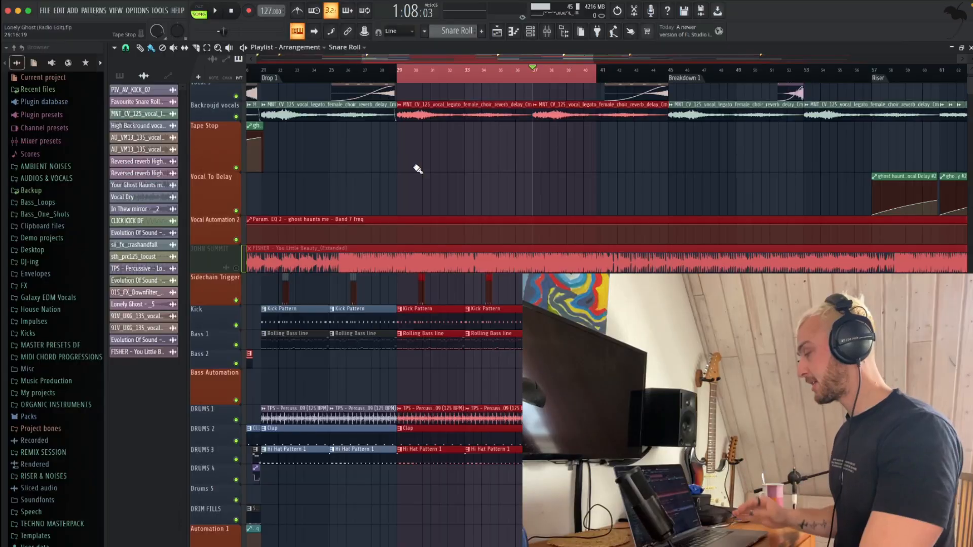
# Solo the FISHER reference track and low-pass the Master in Fruity parametric EQ 2, moving band 7 down to about 83 Hz
pyautogui.rightClick(238, 268)
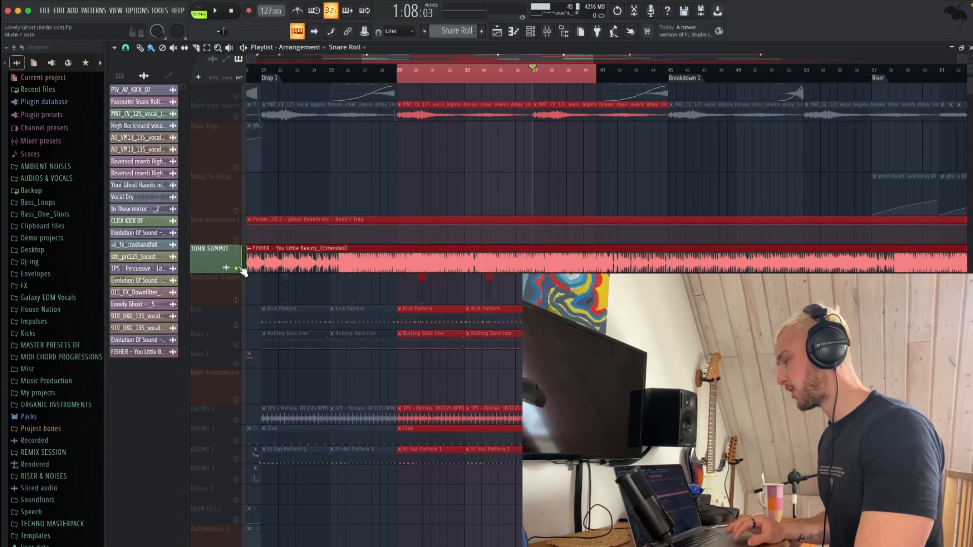
pyautogui.click(551, 37)
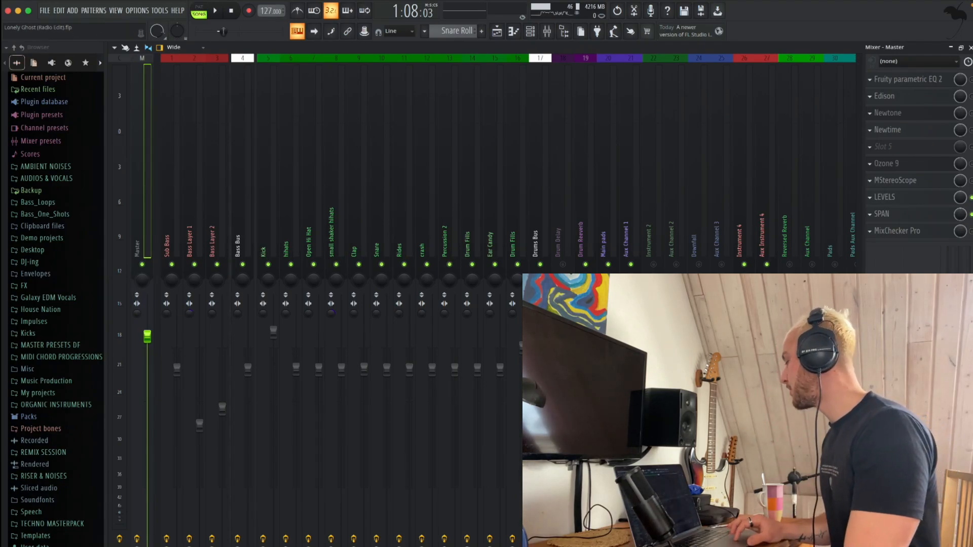
pyautogui.click(932, 83)
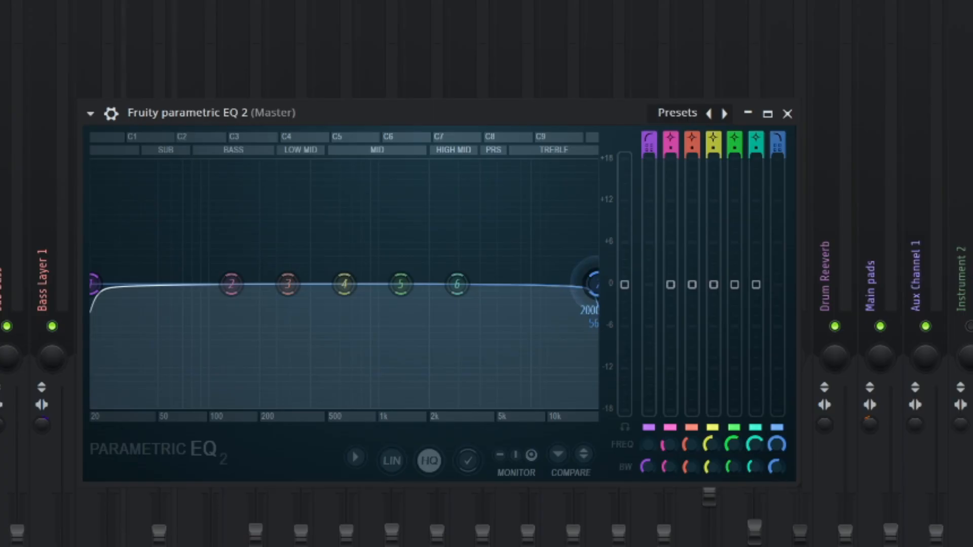
pyautogui.moveTo(465, 243); pyautogui.dragTo(268, 243)
pyautogui.moveTo(199, 283); pyautogui.dragTo(191, 284)
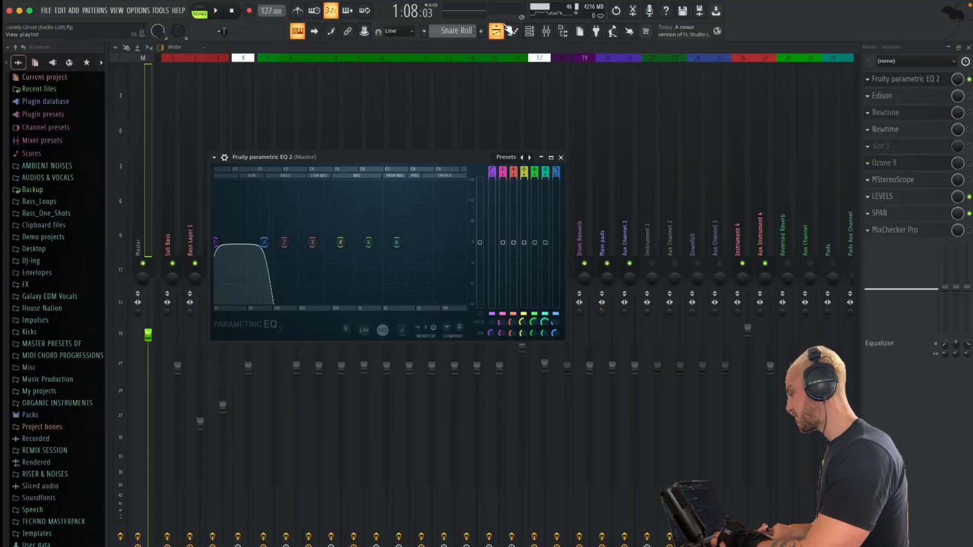
# Play the soloed reference track from bar 29 and examine its low end in the Master's Fruity parametric EQ 2
pyautogui.click(497, 31)
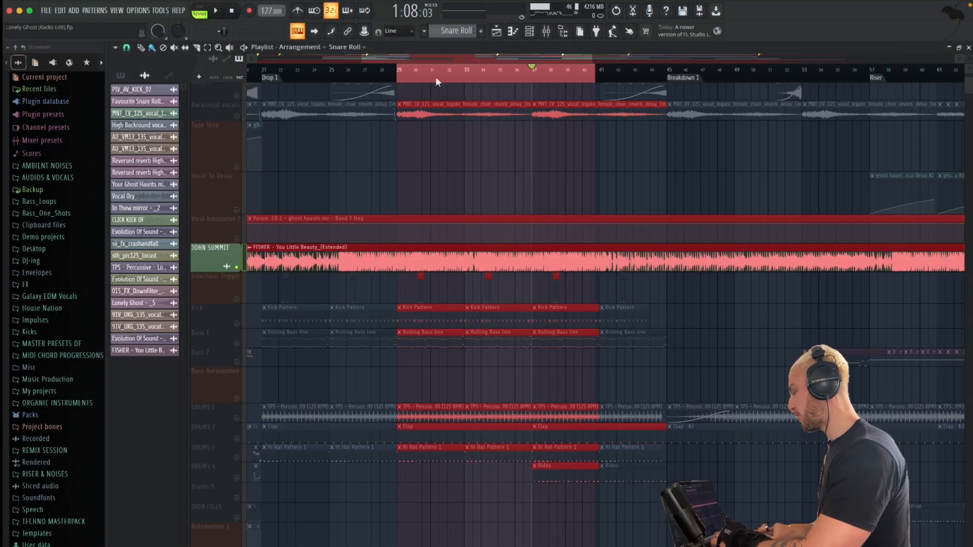
pyautogui.scroll(-2, 429, 196)
pyautogui.click(412, 81)
pyautogui.press('space')
pyautogui.click(546, 31)
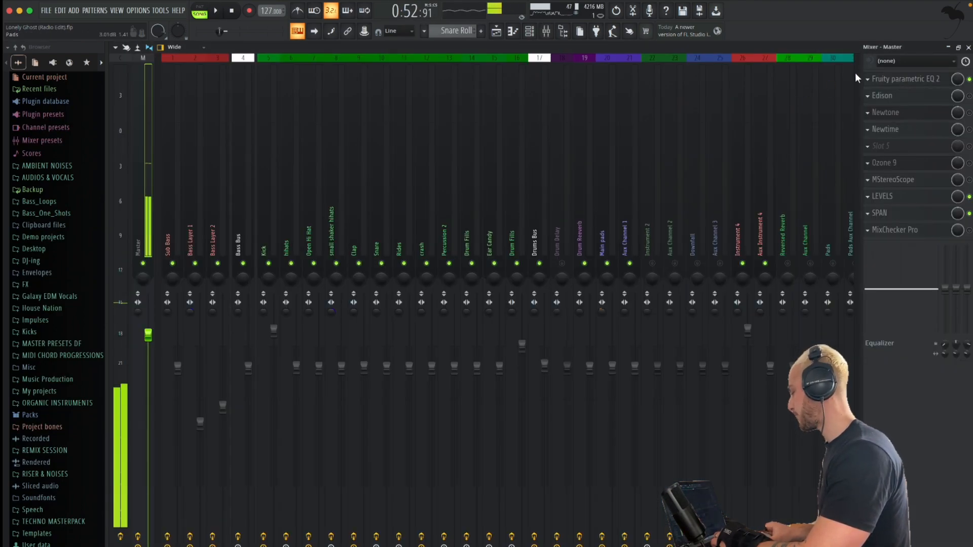
pyautogui.press('space')
pyautogui.click(892, 78)
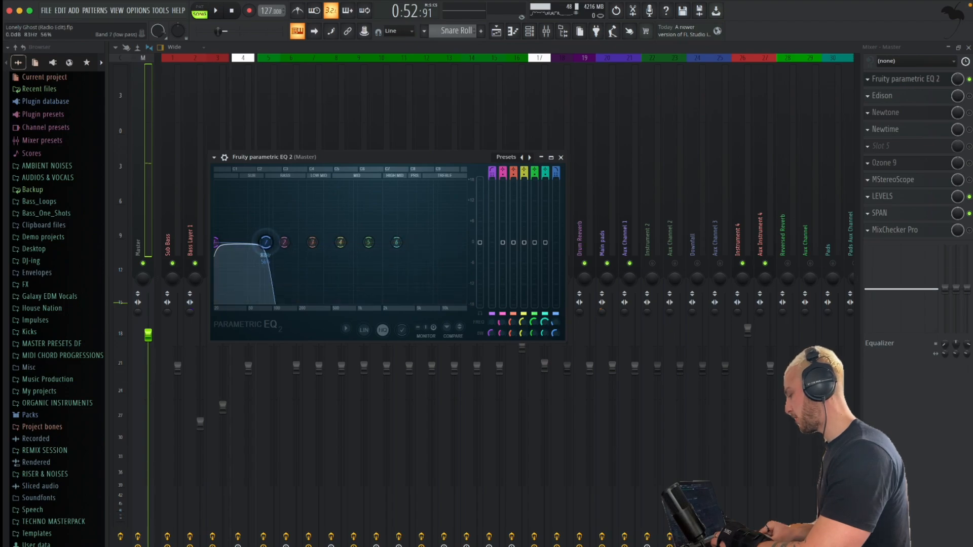
pyautogui.press('space')
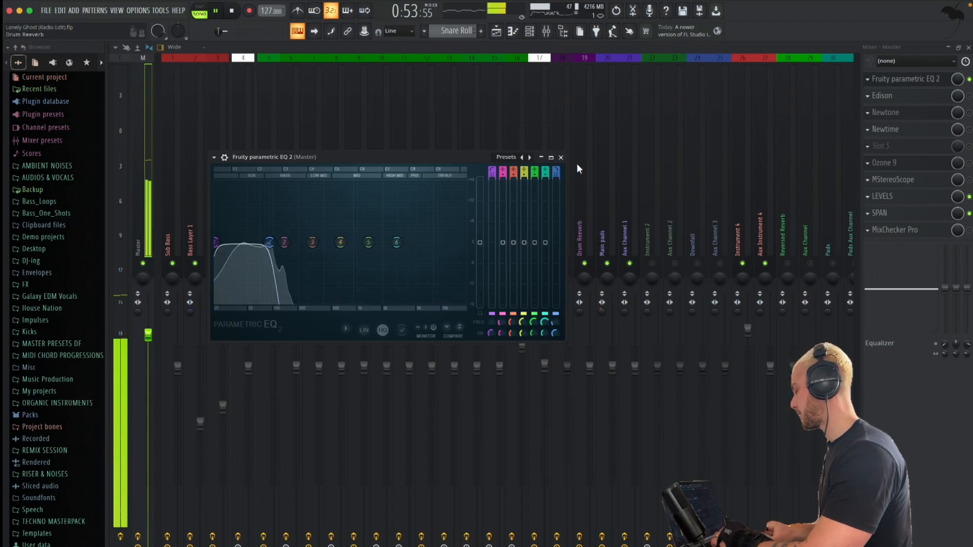
pyautogui.click(561, 158)
# Unsolo and mute the FISHER reference track in the playlist and play the loop to hear the mix's own low end
pyautogui.click(496, 31)
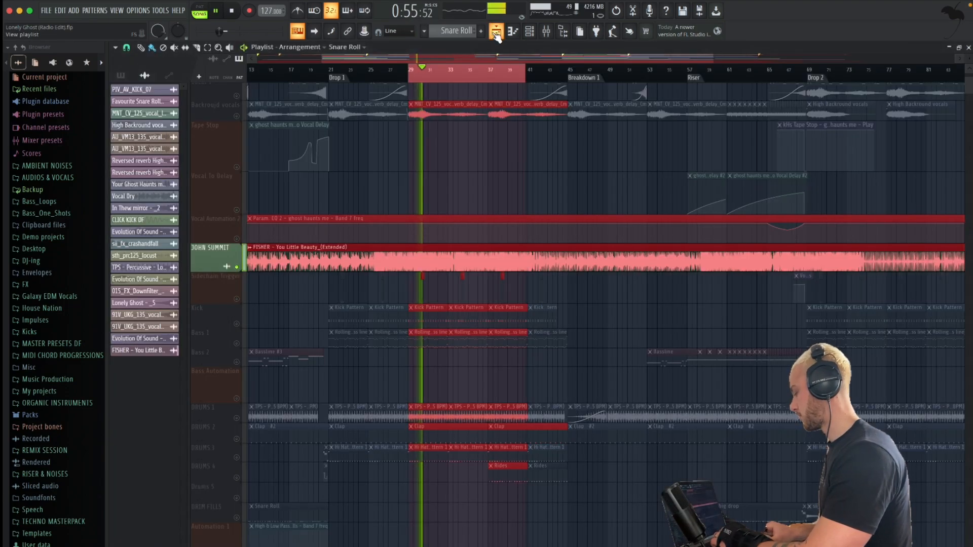
pyautogui.press('space')
pyautogui.rightClick(238, 267)
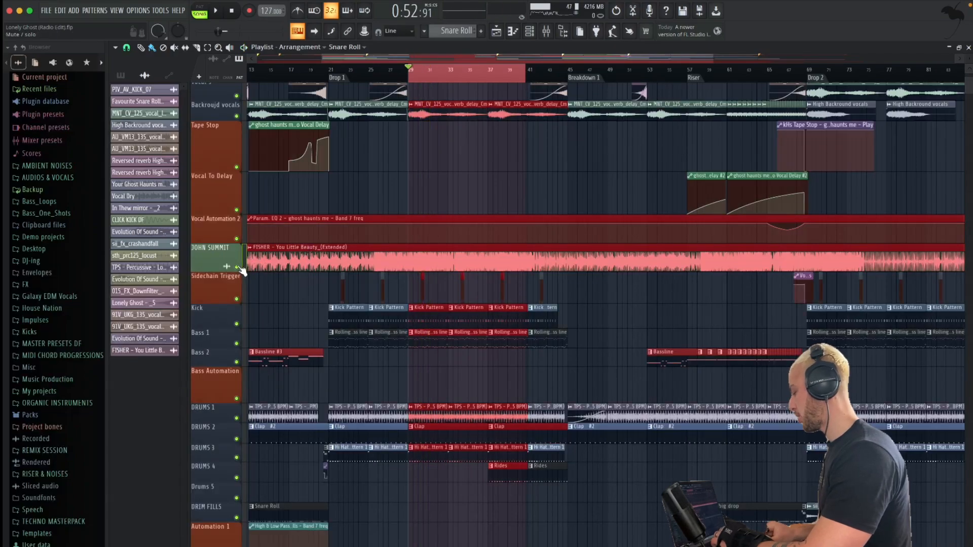
pyautogui.click(238, 267)
pyautogui.press('space')
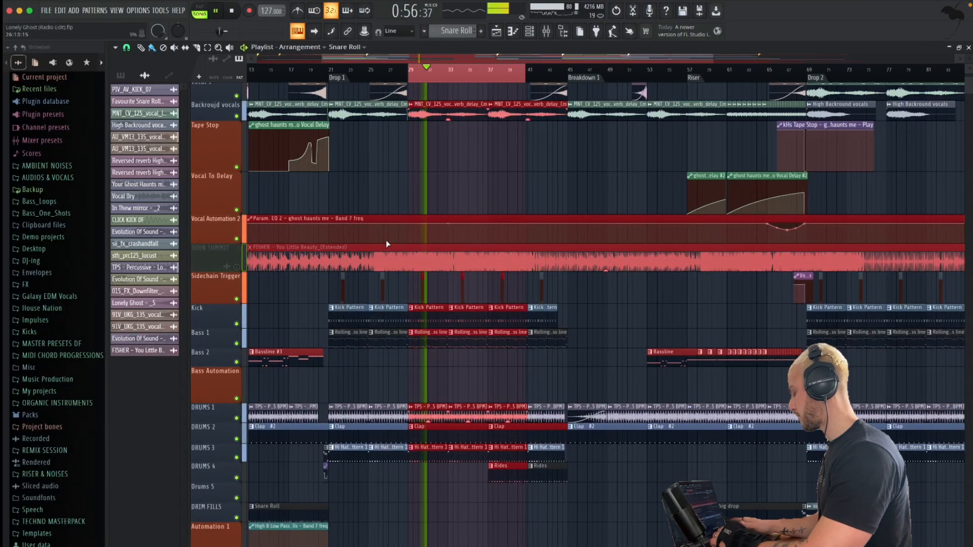
# Solo the FISHER reference track again and replay the loop to compare its low end with the mix
pyautogui.rightClick(238, 267)
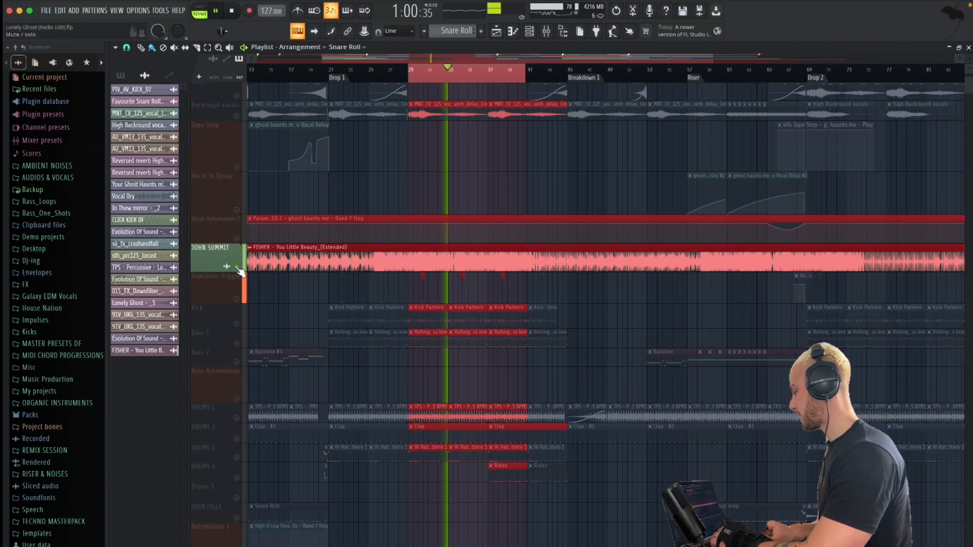
pyautogui.press('space')
pyautogui.press('space')
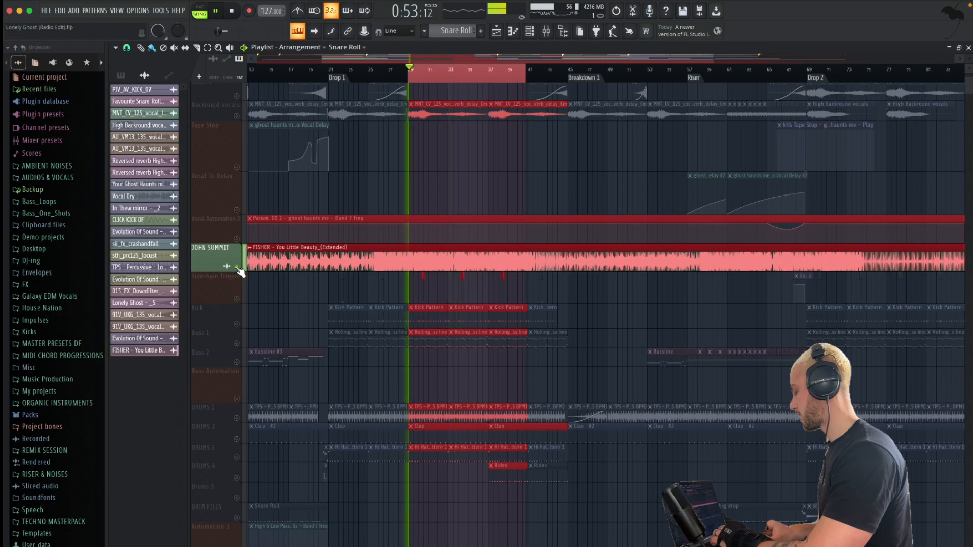
pyautogui.press('space')
# Open LEVELS on the Master, measure the soloed reference track's low-end loudness in LUFS during playback, and close it
pyautogui.click(546, 31)
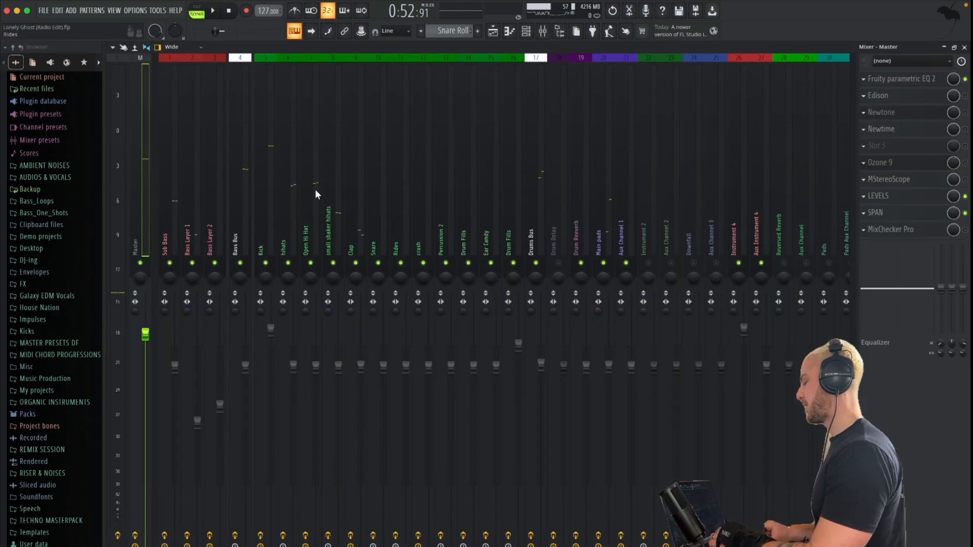
pyautogui.click(499, 31)
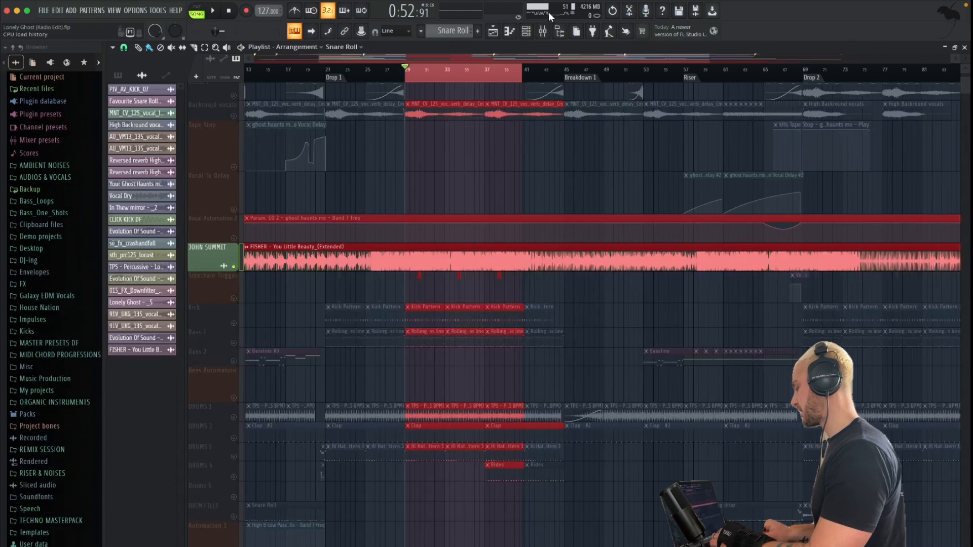
pyautogui.click(550, 33)
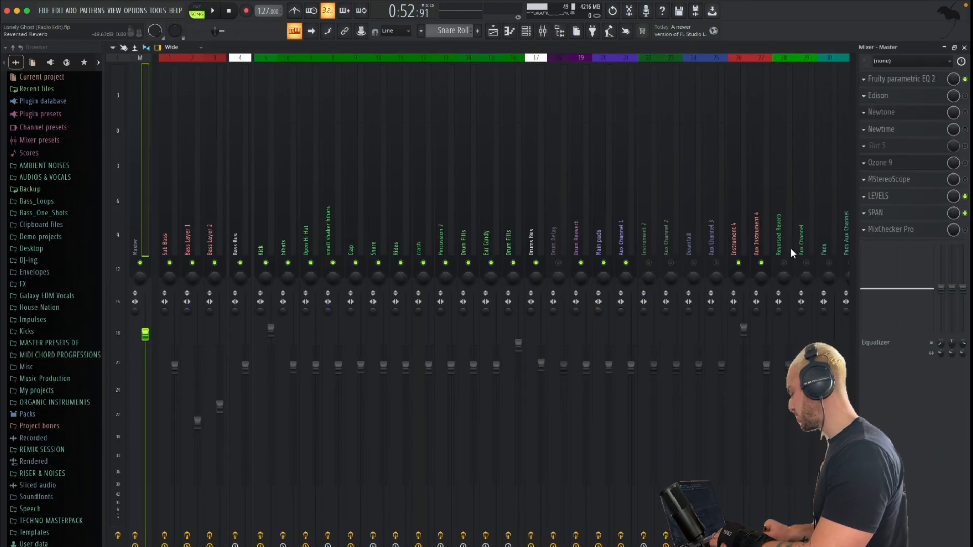
pyautogui.click(911, 197)
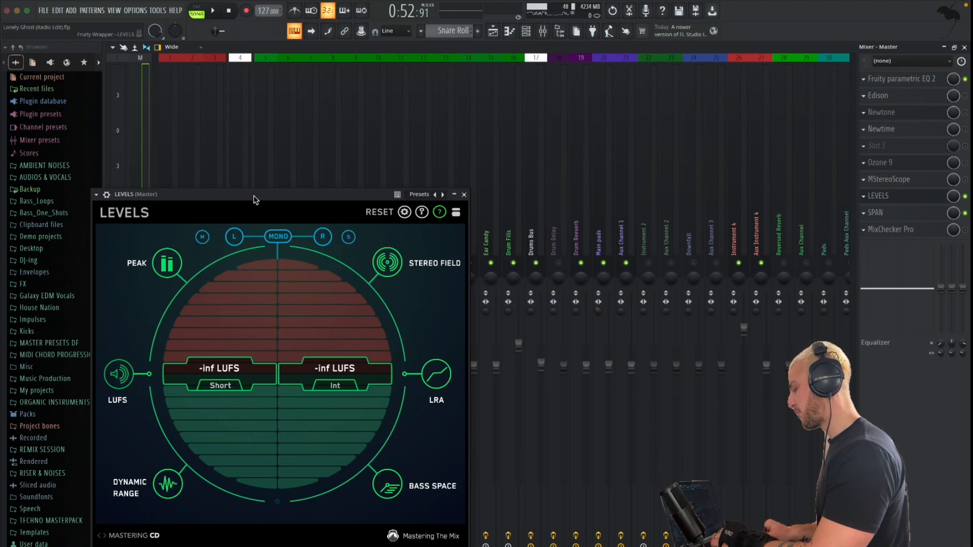
pyautogui.moveTo(256, 199); pyautogui.dragTo(255, 180)
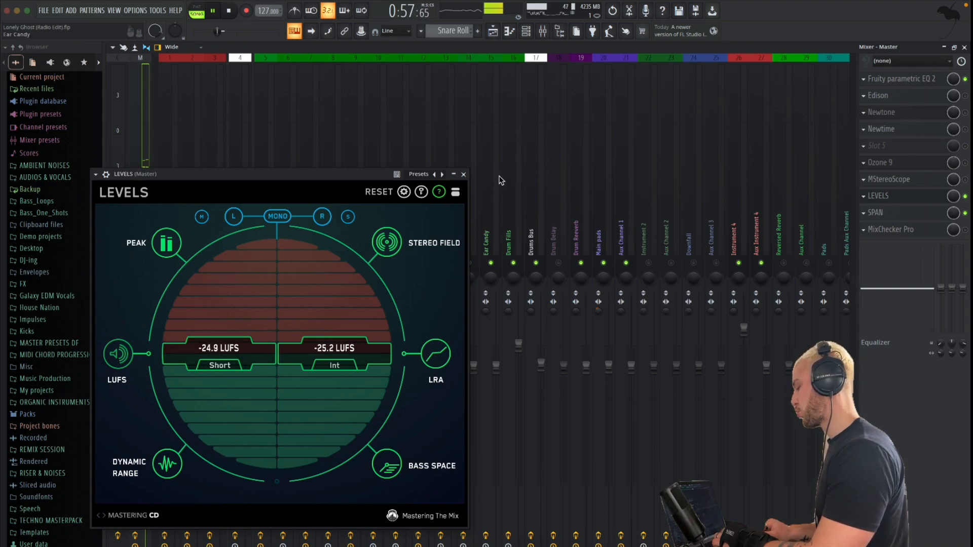
pyautogui.click(457, 176)
pyautogui.click(494, 35)
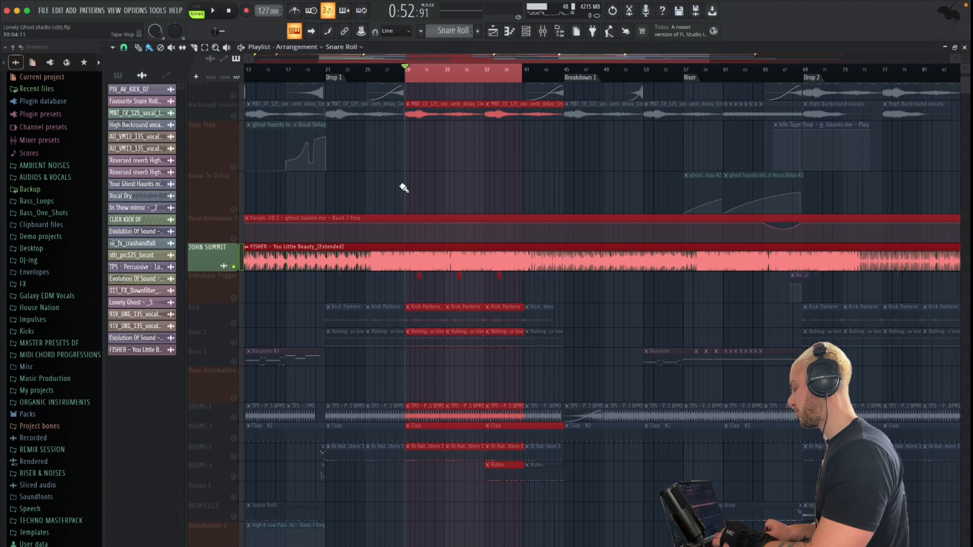
# Unsolo and mute the reference track, measure the mix's own low-end loudness with LEVELS on the Master, and close it
pyautogui.rightClick(237, 267)
pyautogui.click(238, 267)
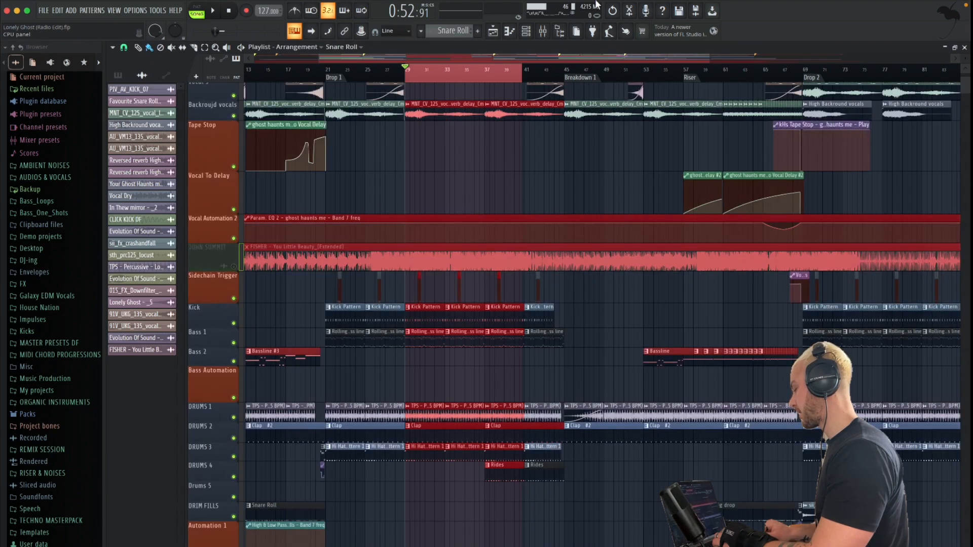
pyautogui.click(543, 38)
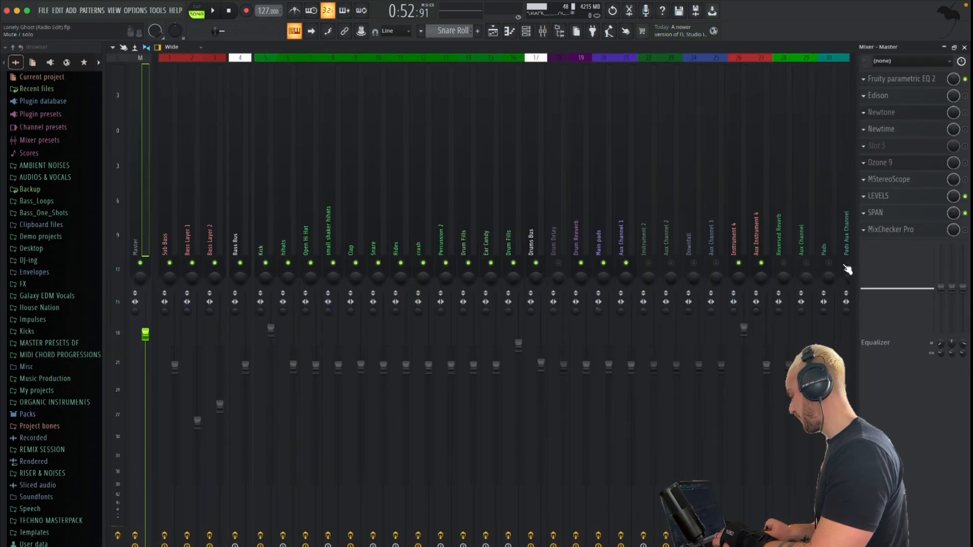
pyautogui.click(886, 199)
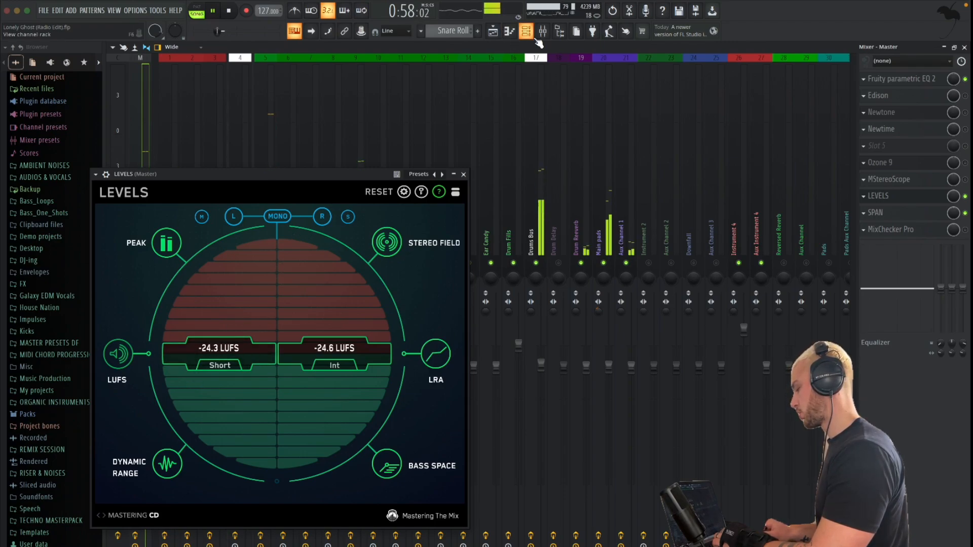
pyautogui.click(494, 34)
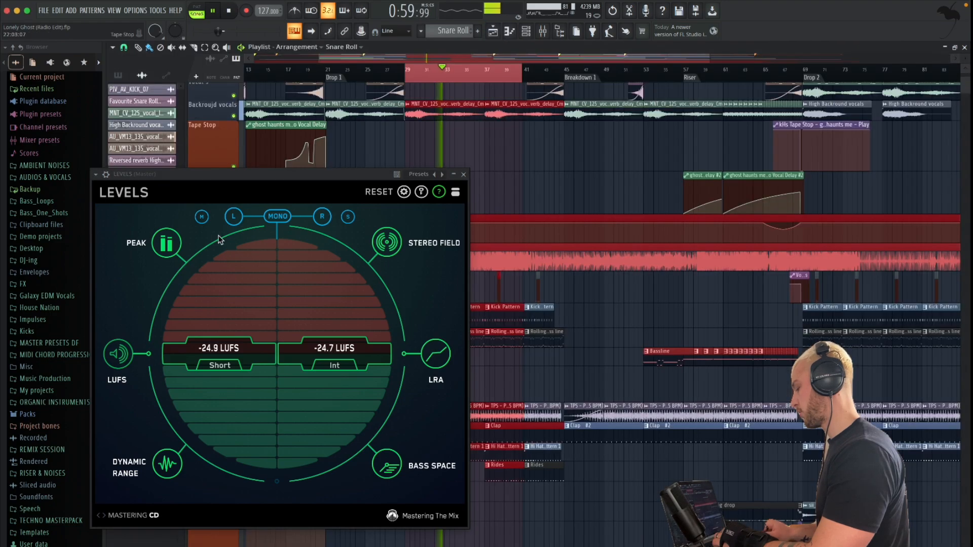
pyautogui.moveTo(312, 174); pyautogui.dragTo(347, 287)
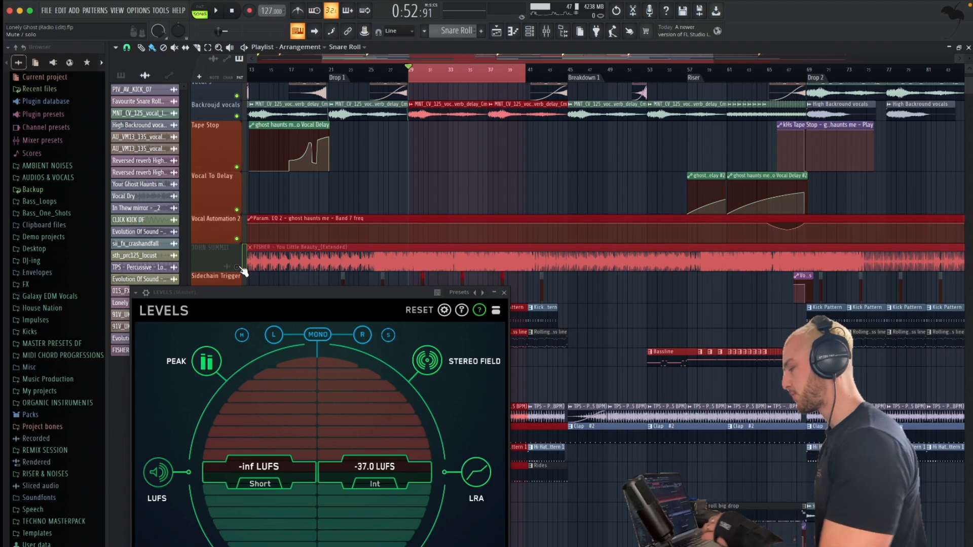
pyautogui.click(505, 293)
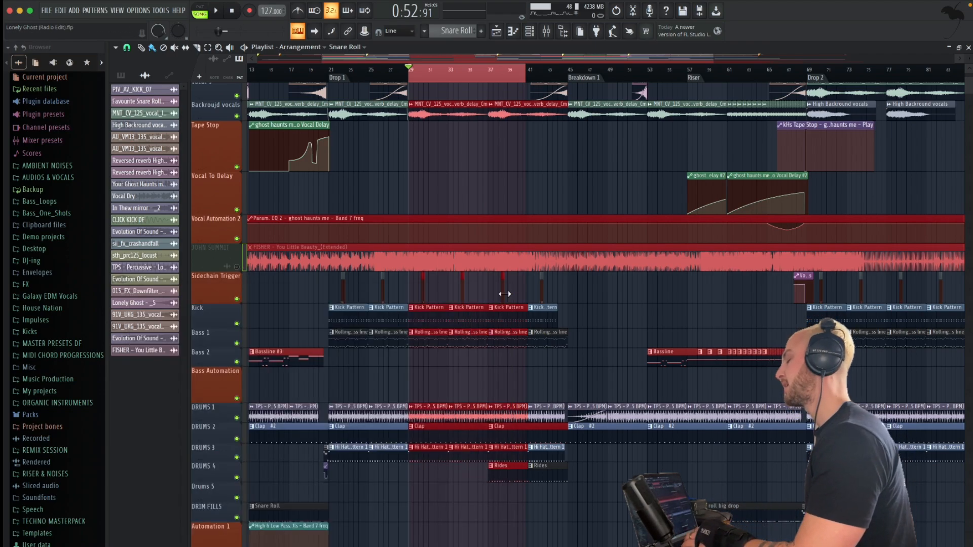
pyautogui.scroll(3, 420, 260)
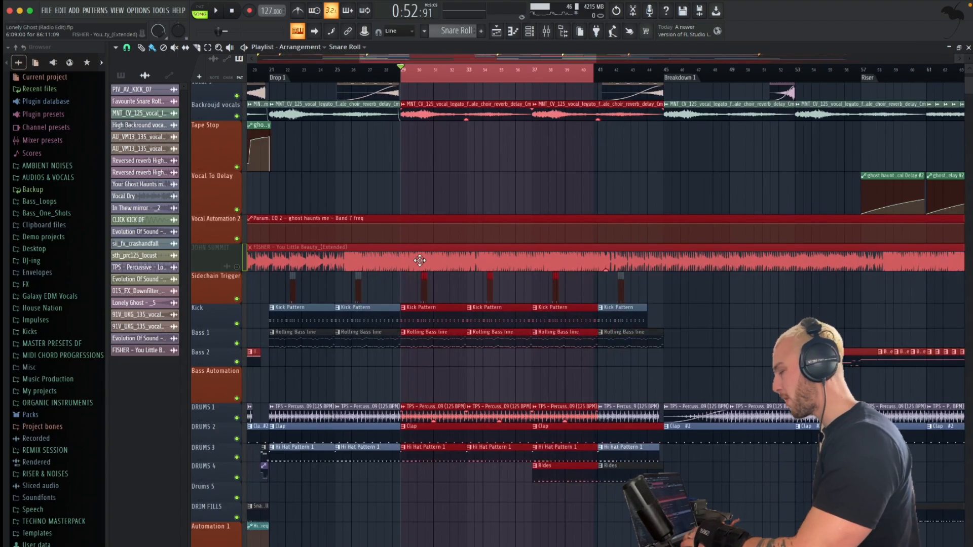
pyautogui.scroll(-2, 501, 181)
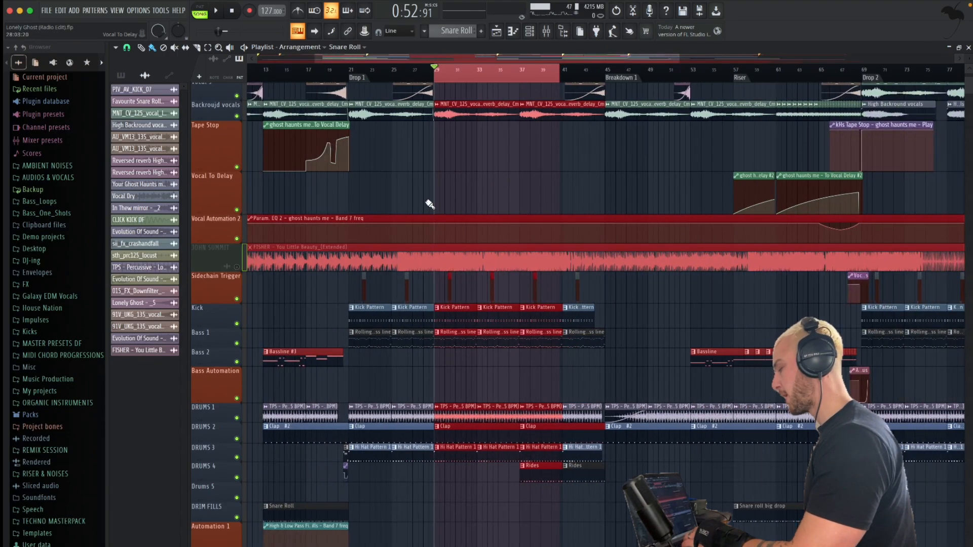
# Compare the FISHER reference track with the mix during loop playback by alternately unmuting, muting, soloing and unsoloing it, then stop with the reference muted
pyautogui.scroll(-1, 436, 208)
pyautogui.scroll(2, 508, 247)
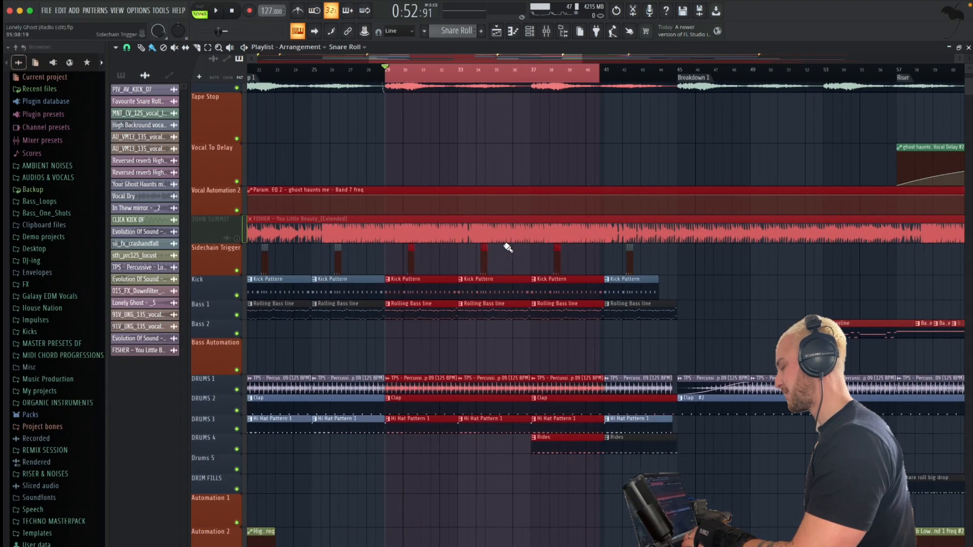
pyautogui.click(236, 239)
pyautogui.press('space')
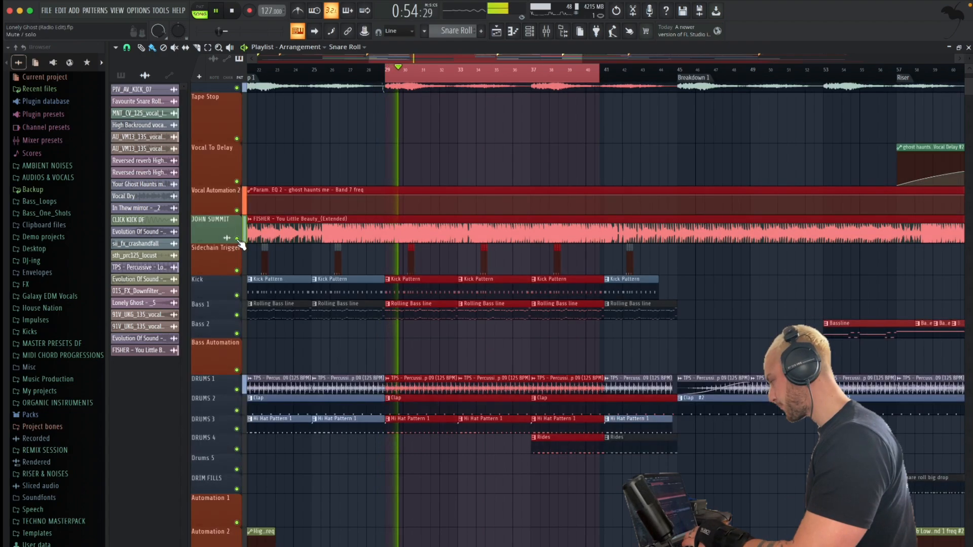
pyautogui.click(237, 239)
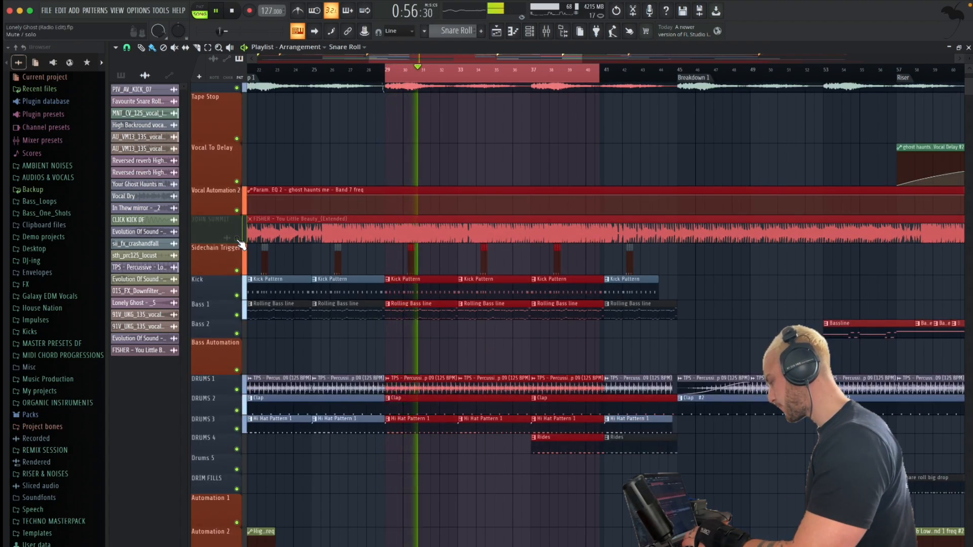
pyautogui.rightClick(237, 239)
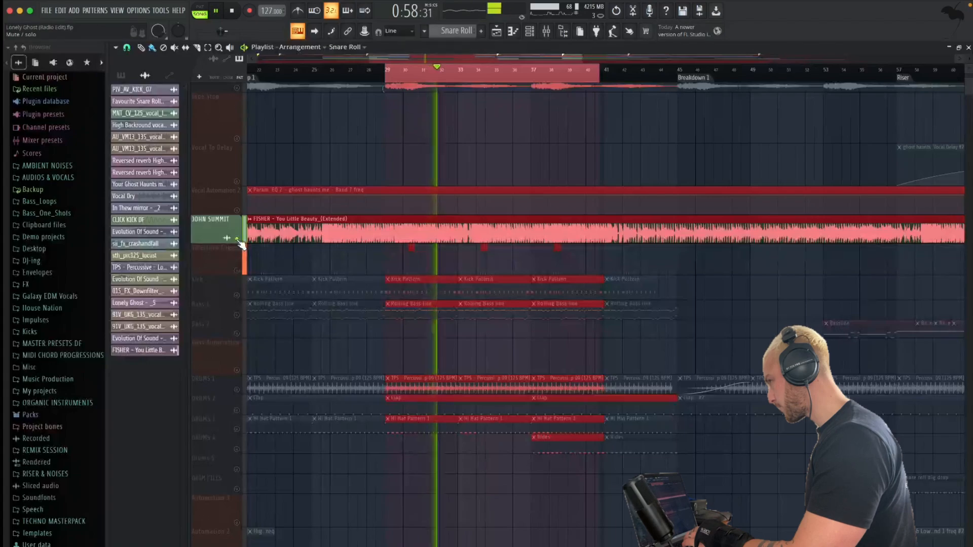
pyautogui.rightClick(237, 240)
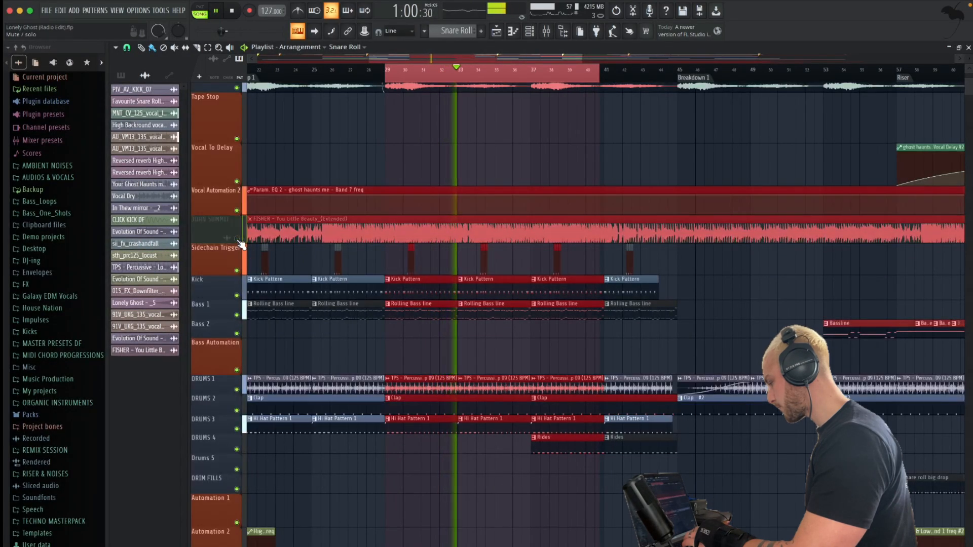
pyautogui.press('space')
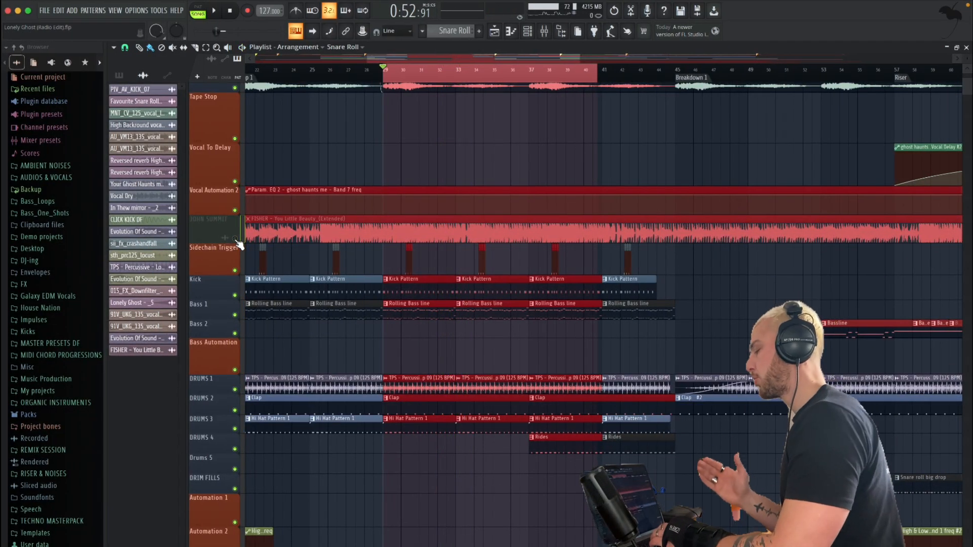
# Show the mixer and select the Master track to access its effect chain
pyautogui.click(545, 33)
pyautogui.click(267, 264)
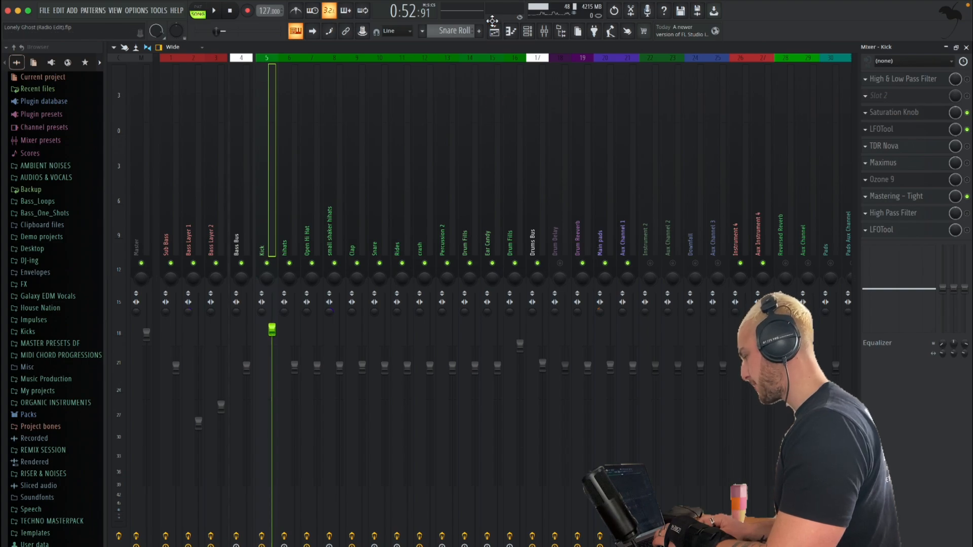
pyautogui.click(135, 163)
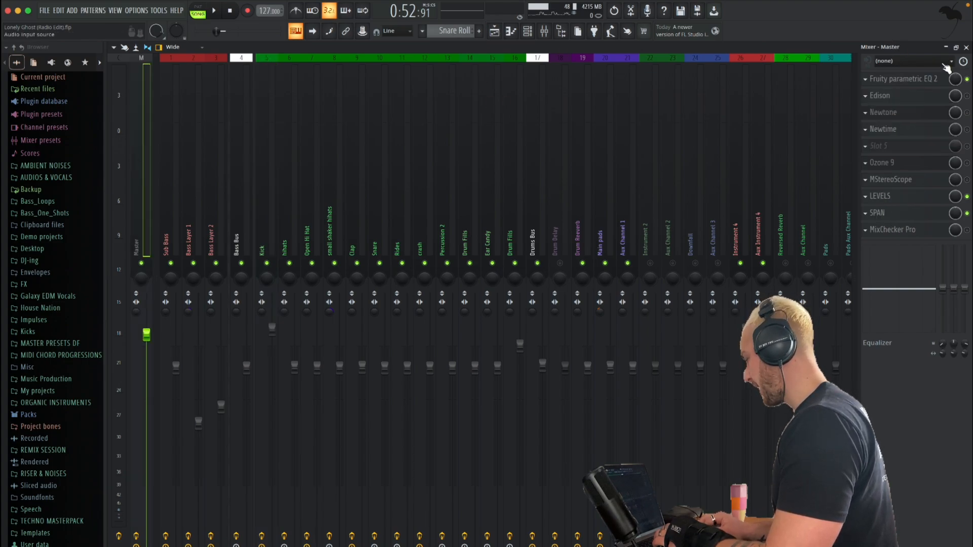